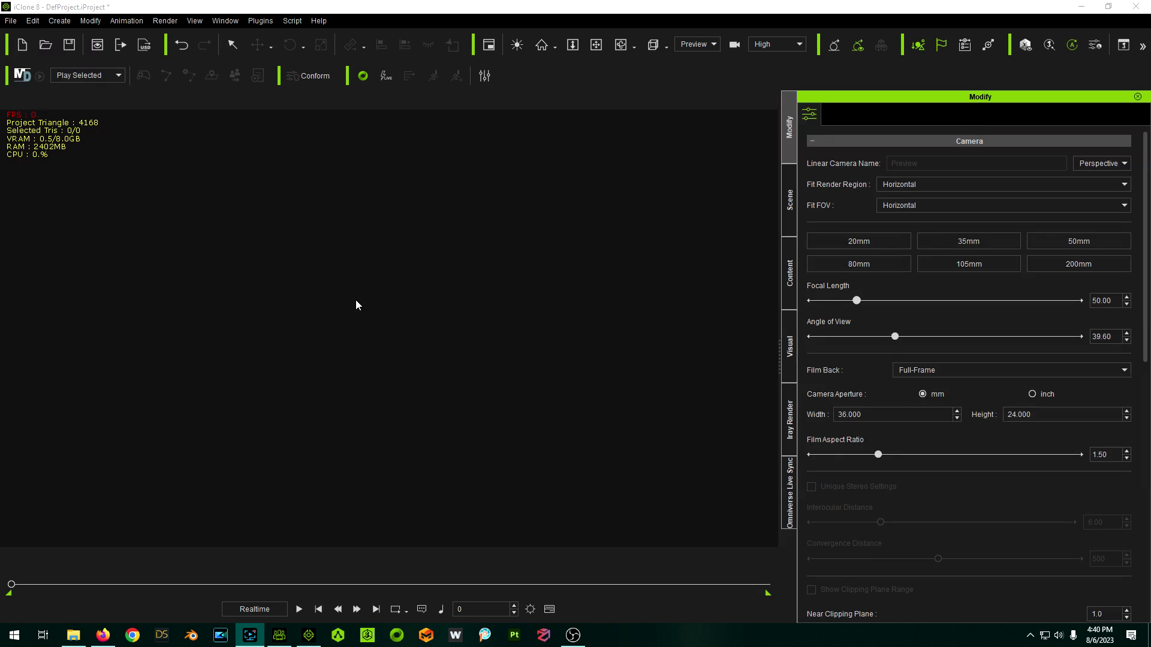
# Check the Garden Shears 3D model page on CGTrader in Firefox.
pyautogui.hotkey('alt', 'Tab')
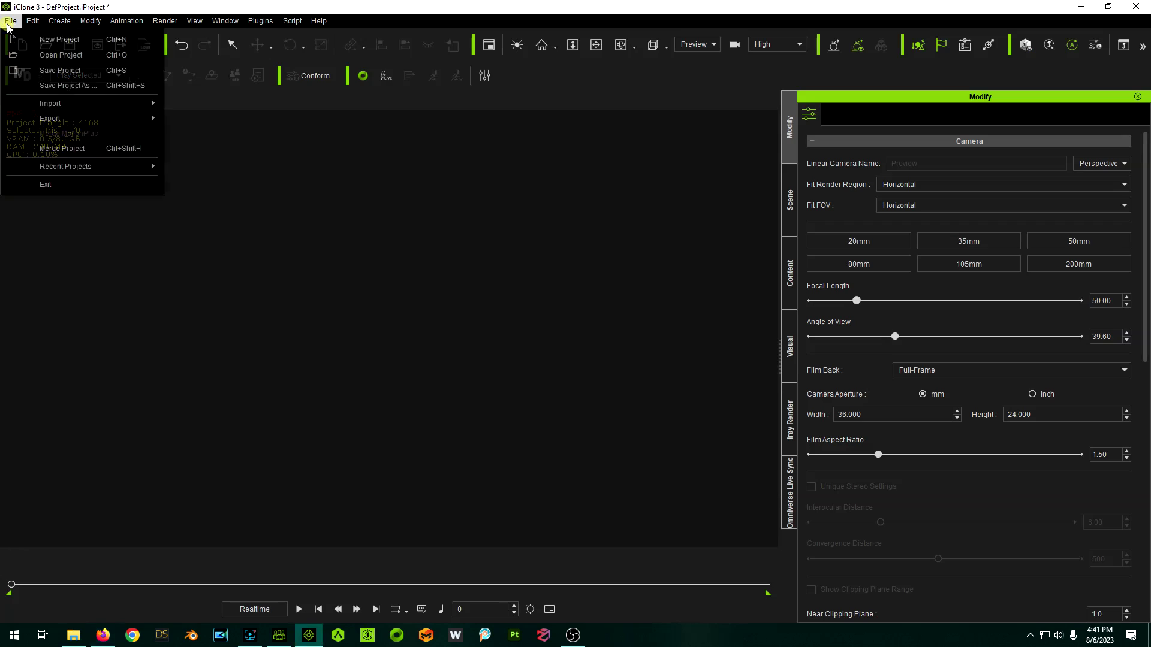
# Import SM_Garden_Shears.fbx as a prop and orbit the view to inspect it.
pyautogui.moveTo(42, 100)
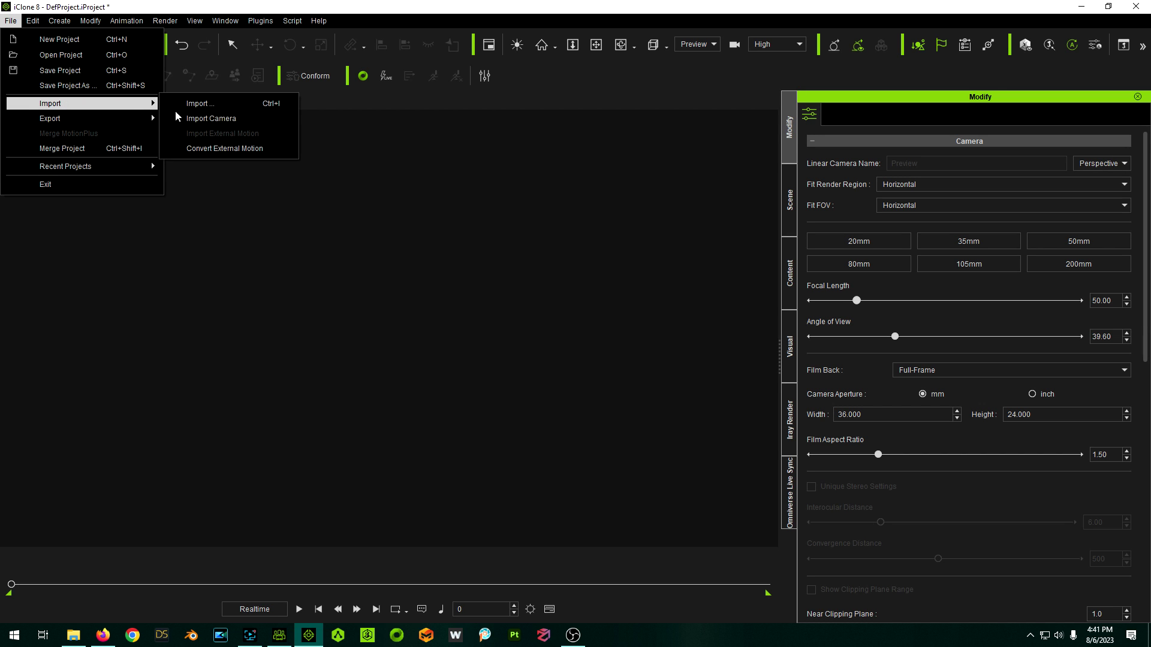
pyautogui.click(225, 105)
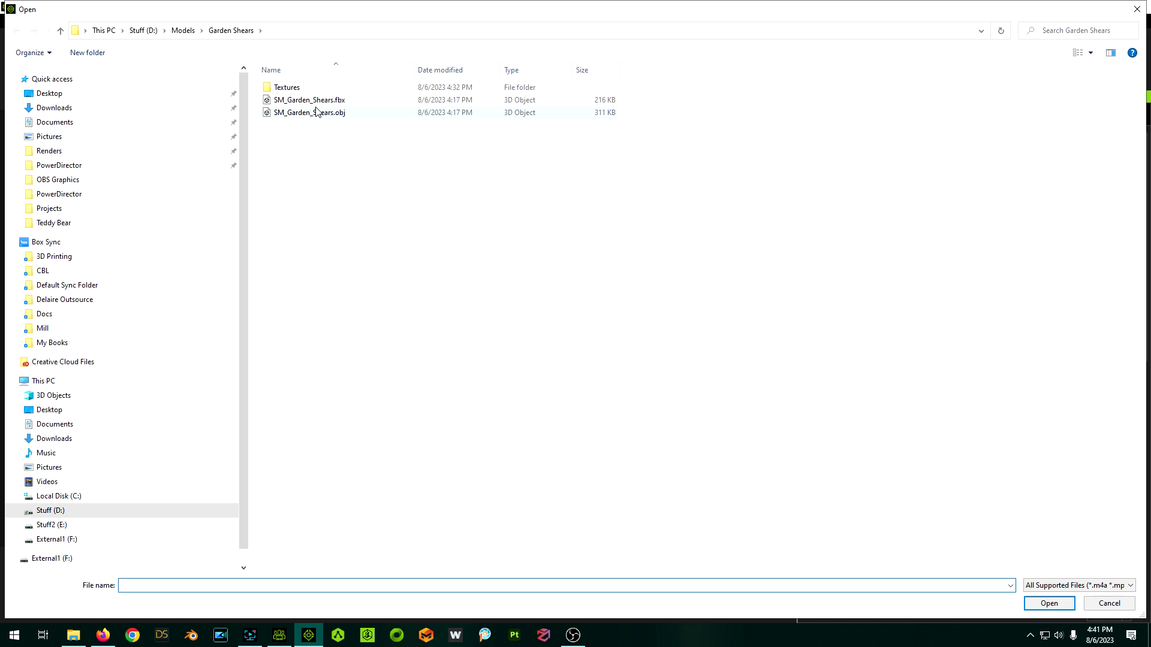
pyautogui.doubleClick(311, 101)
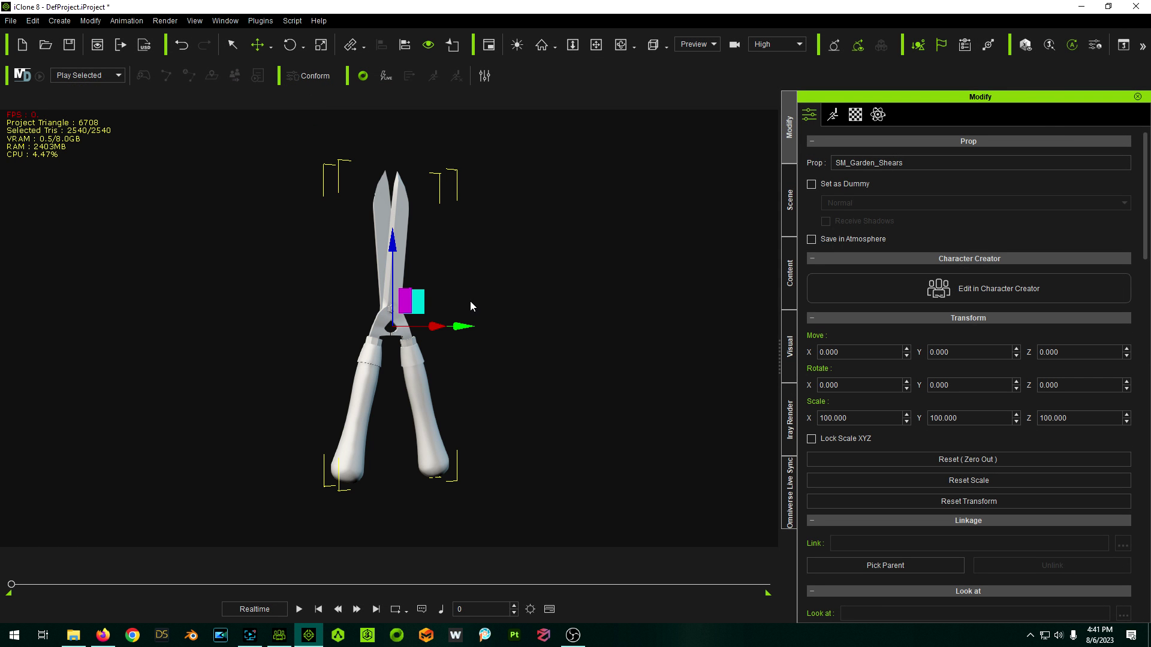
pyautogui.moveTo(523, 315); pyautogui.dragTo(665, 316, button='right')
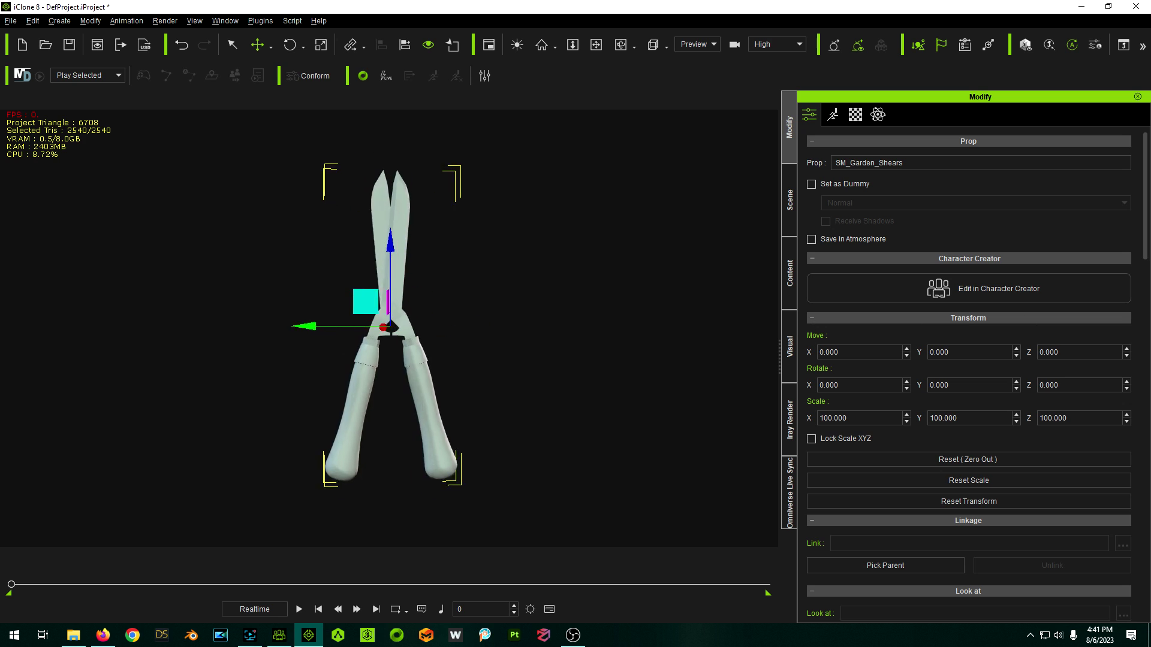
pyautogui.moveTo(335, 359); pyautogui.dragTo(438, 363, button='right')
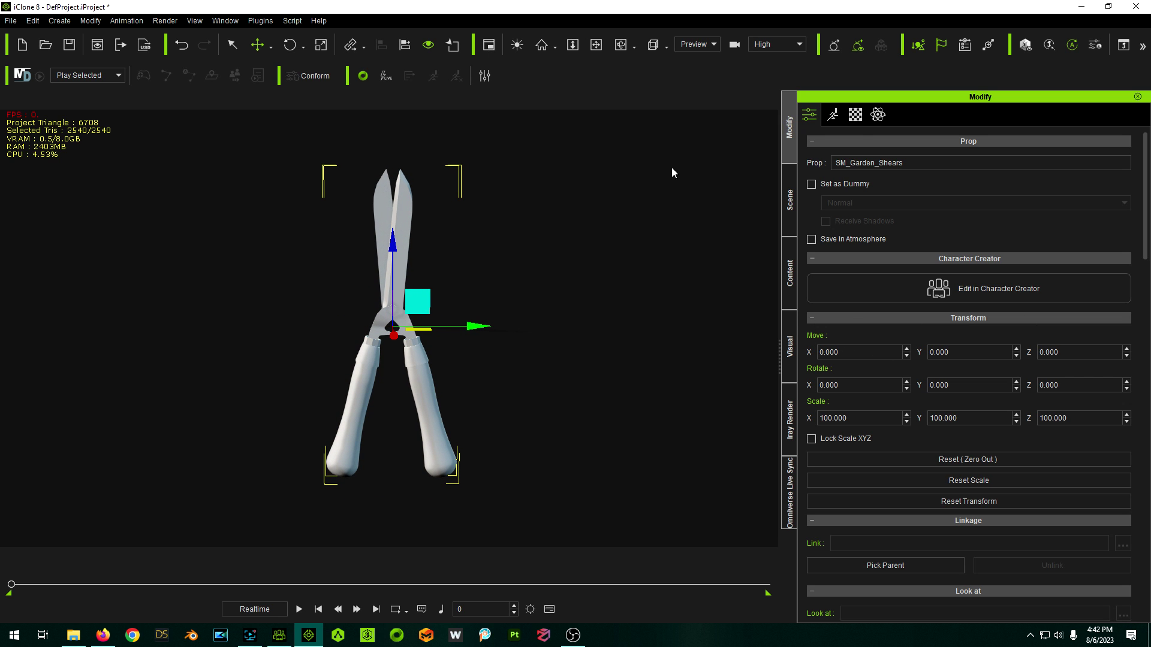
# Show the Garden_Shears PBR material channels beside the 12-image Textures folder window.
pyautogui.click(856, 115)
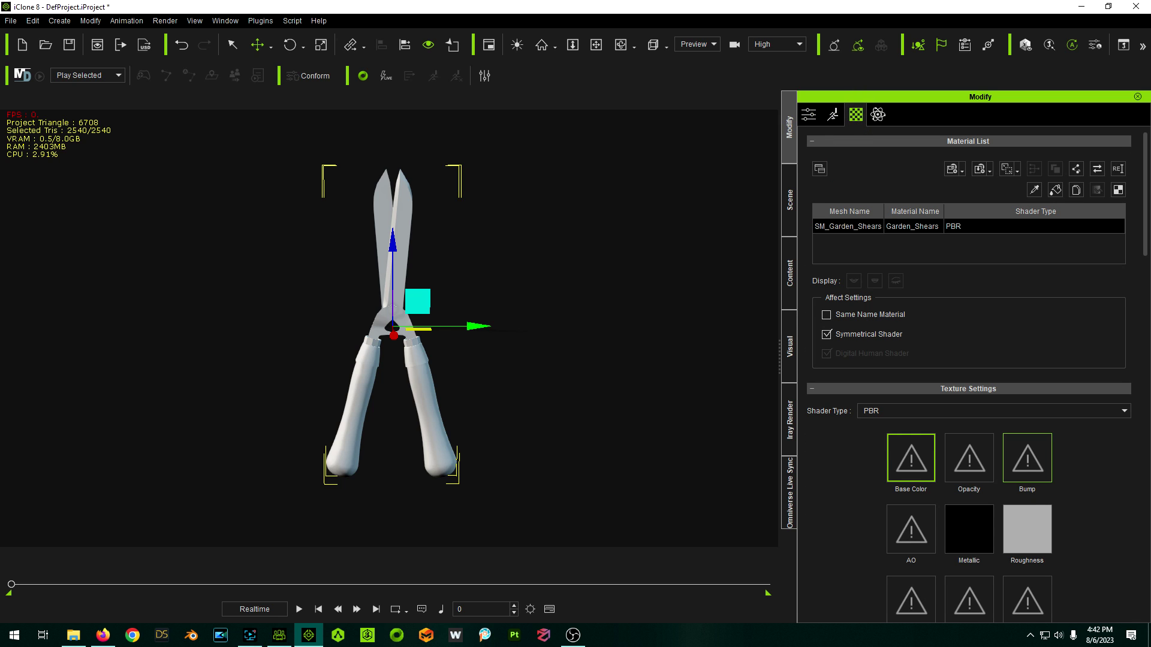
pyautogui.click(73, 635)
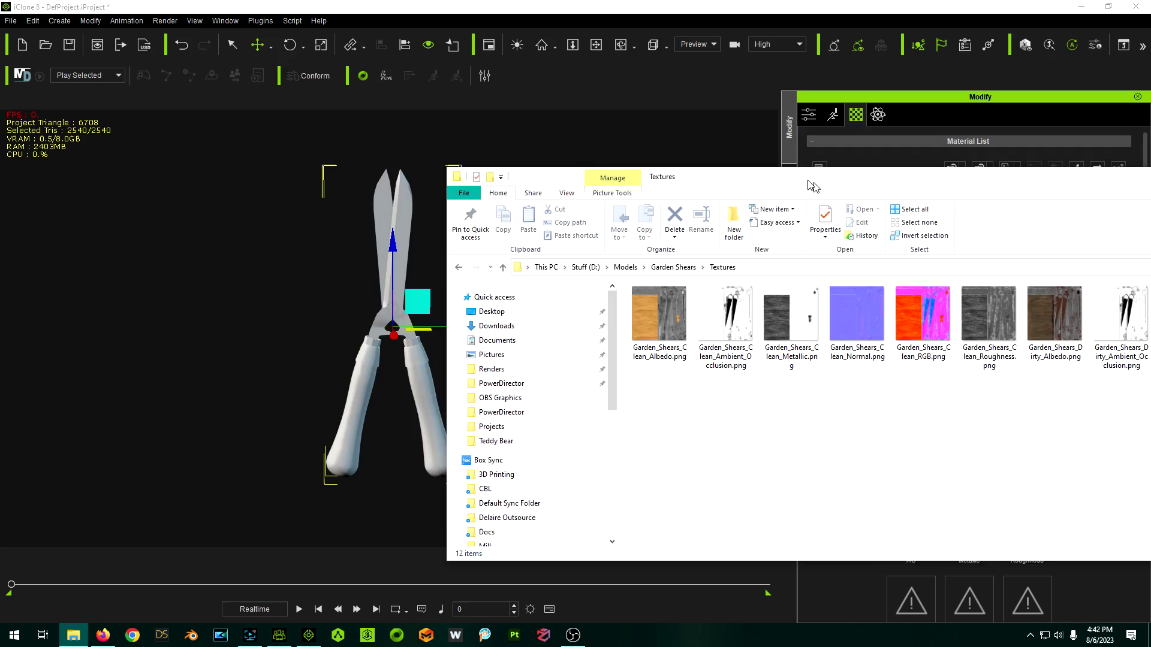
pyautogui.moveTo(809, 190); pyautogui.dragTo(428, 72)
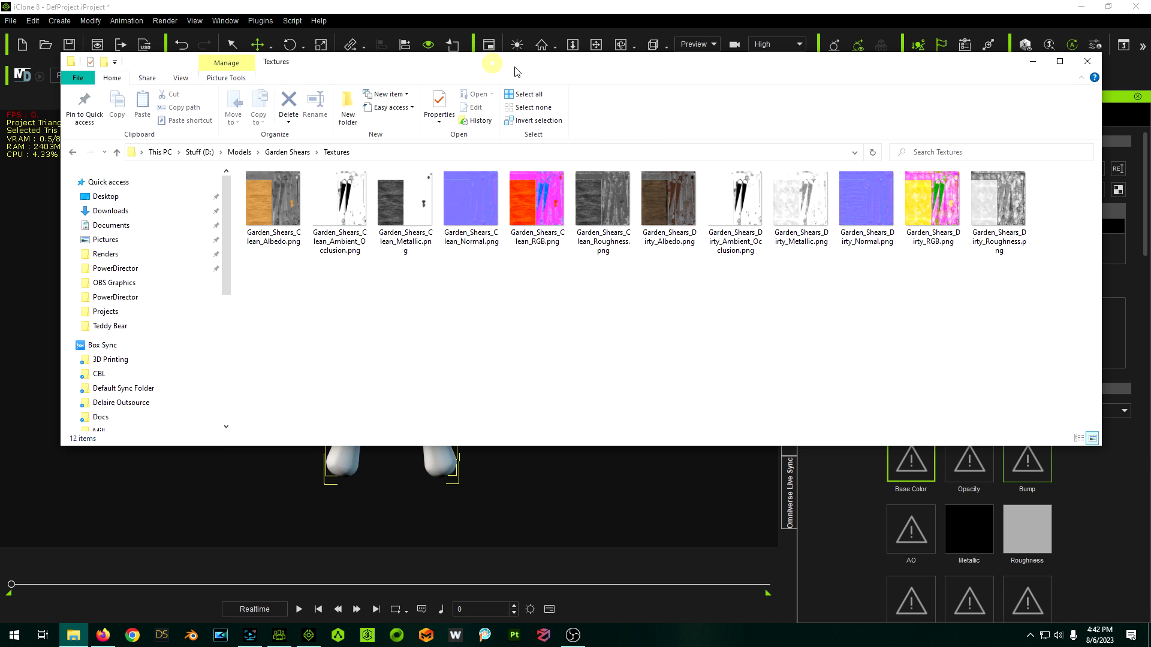
pyautogui.moveTo(496, 67); pyautogui.dragTo(1150, 92)
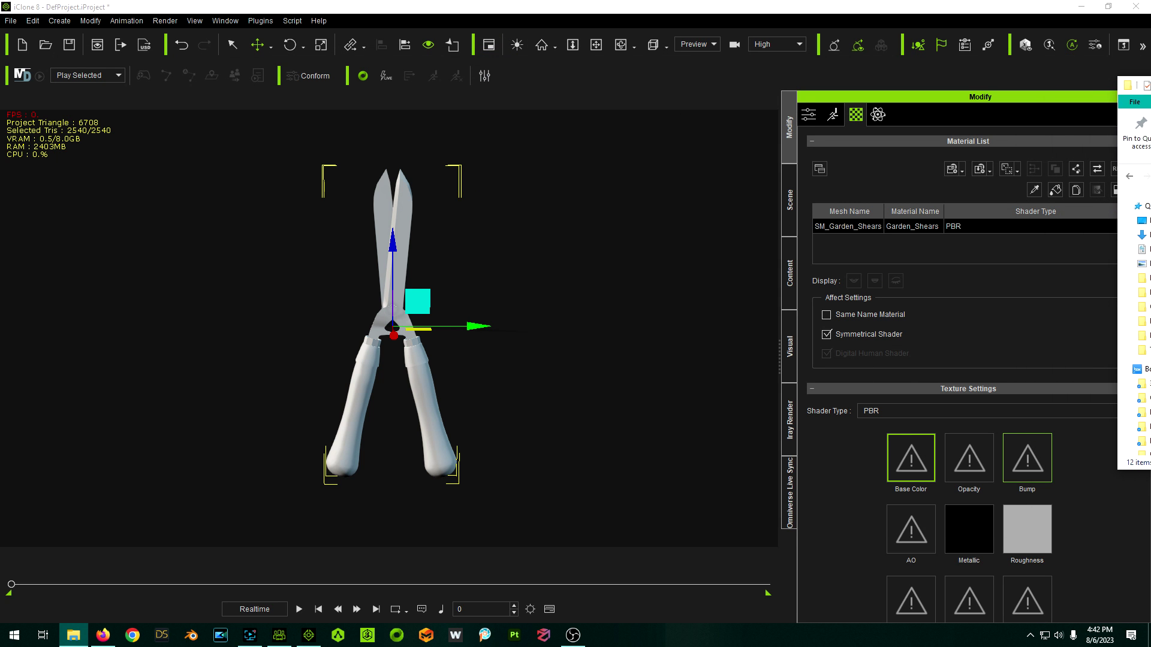
pyautogui.scroll(-2, 826, 487)
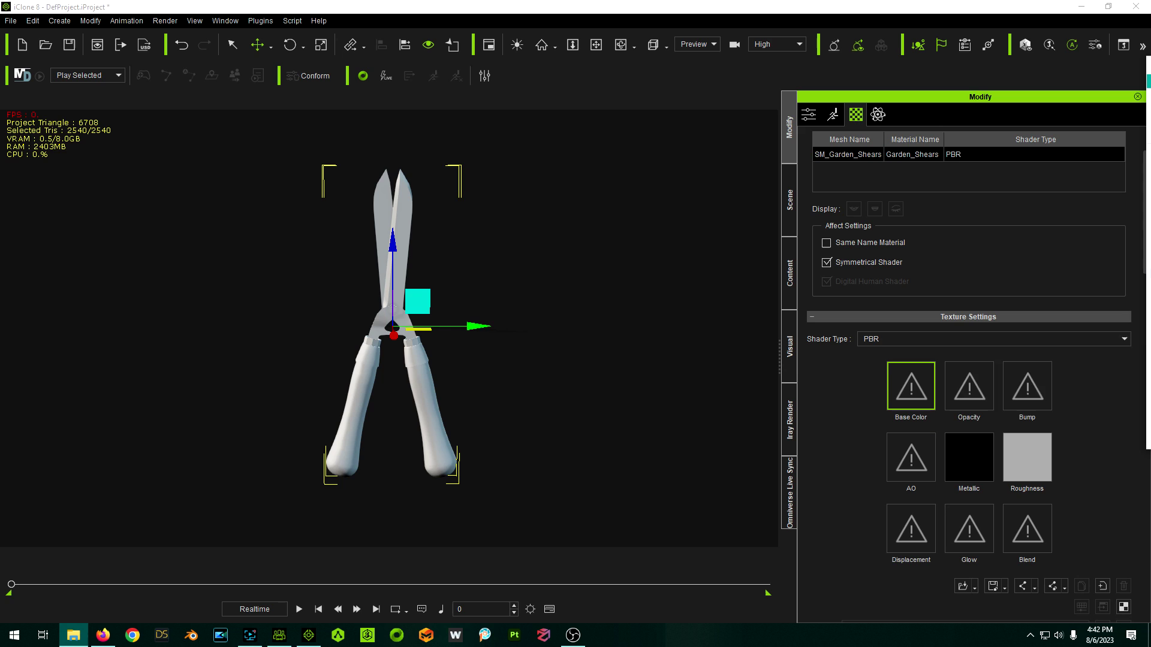
# Apply the clean albedo, AO and metallic maps to their material channels.
pyautogui.moveTo(1043, 392); pyautogui.dragTo(910, 385)
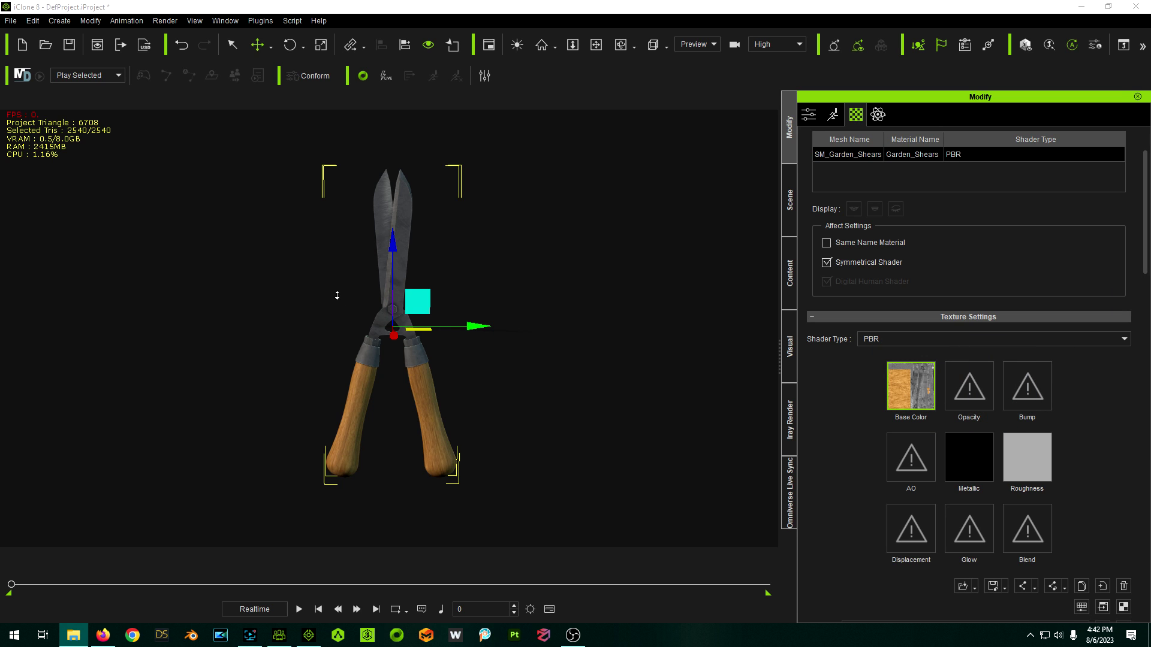
pyautogui.scroll(2, 337, 296)
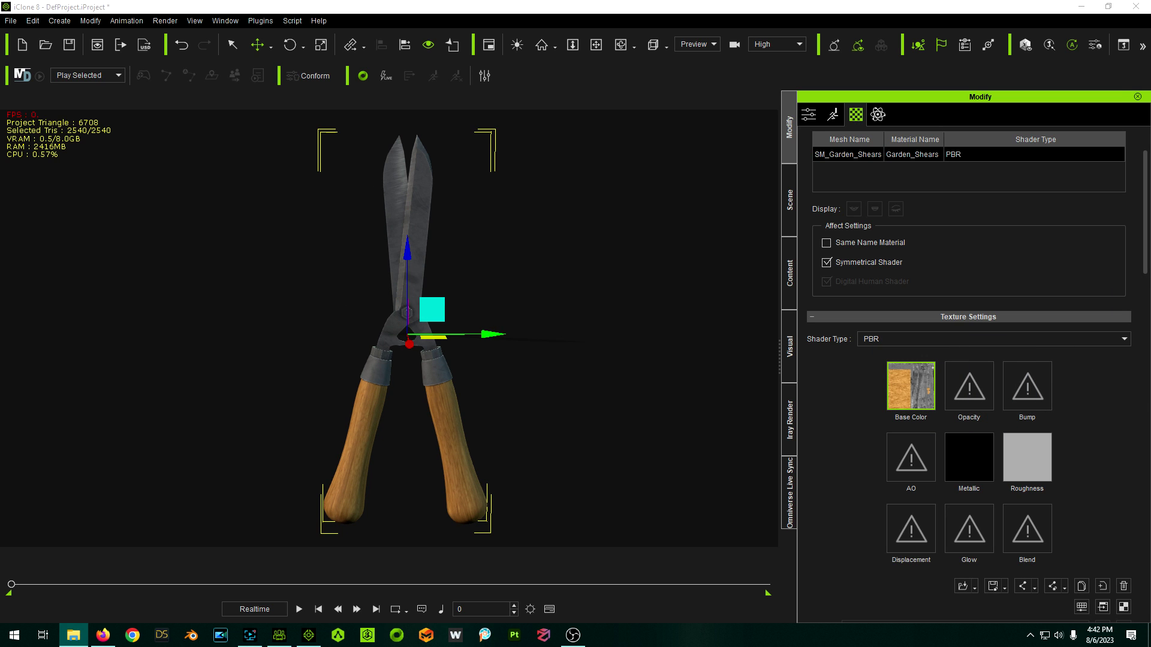
pyautogui.moveTo(1148, 450); pyautogui.dragTo(911, 457)
pyautogui.moveTo(1085, 439); pyautogui.dragTo(971, 459)
# Apply the roughness map and the normal map as a Normal-type bump, then inspect the shears.
pyautogui.moveTo(624, 367); pyautogui.dragTo(637, 394, button='right')
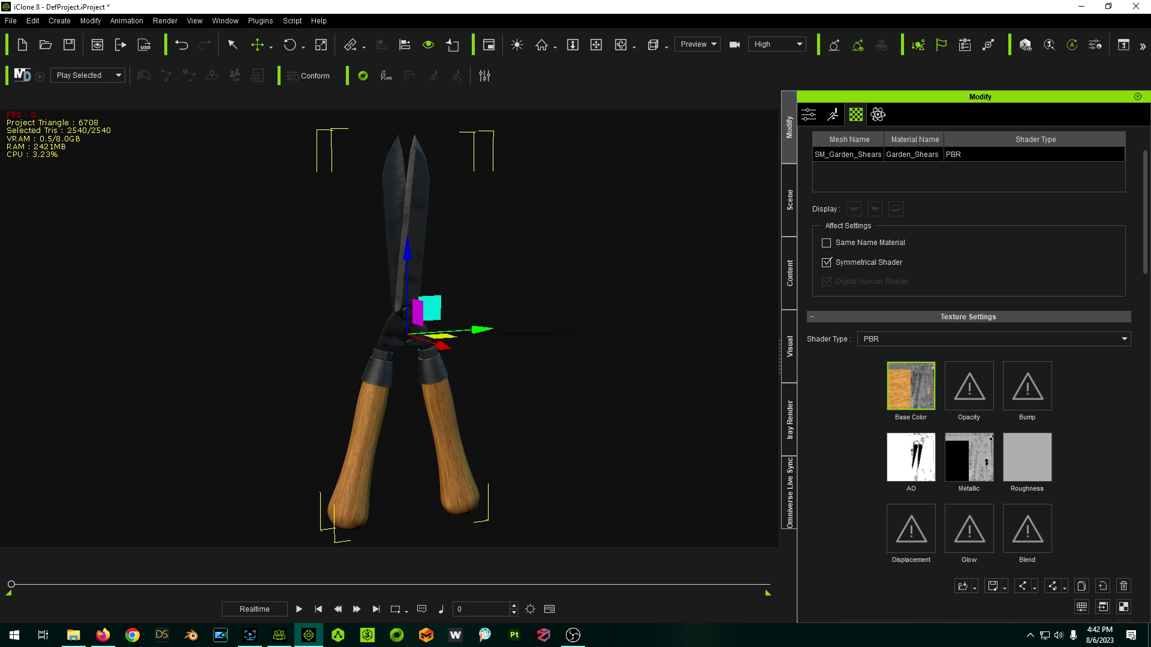
pyautogui.moveTo(1147, 353); pyautogui.dragTo(1020, 468)
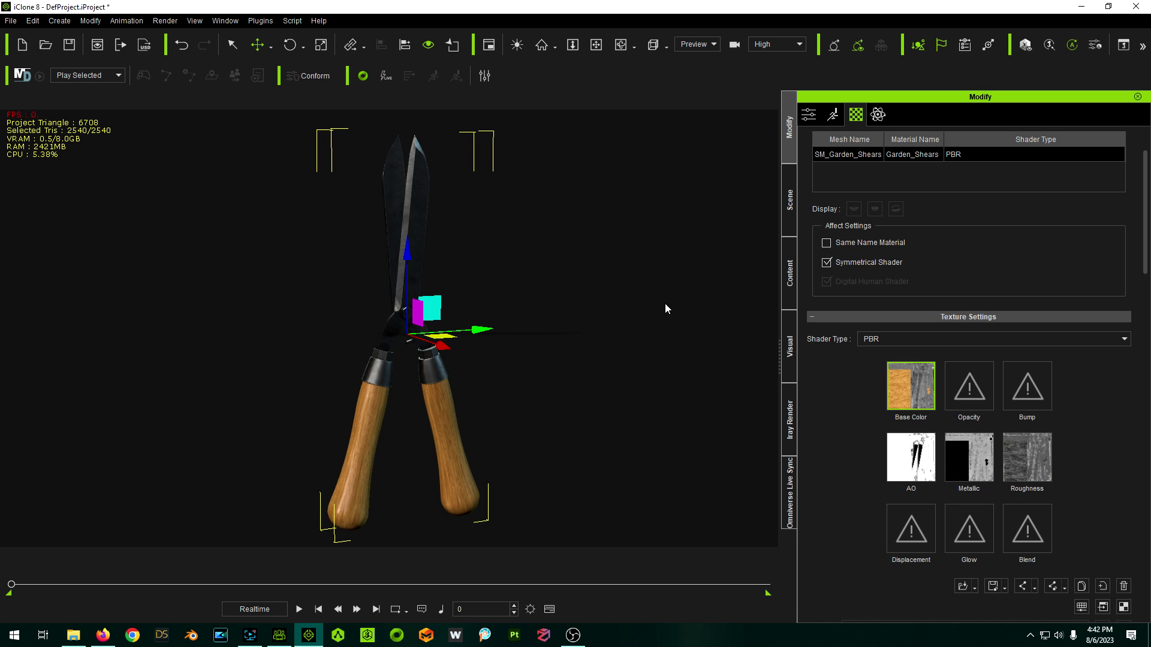
pyautogui.moveTo(664, 309); pyautogui.dragTo(543, 308, button='right')
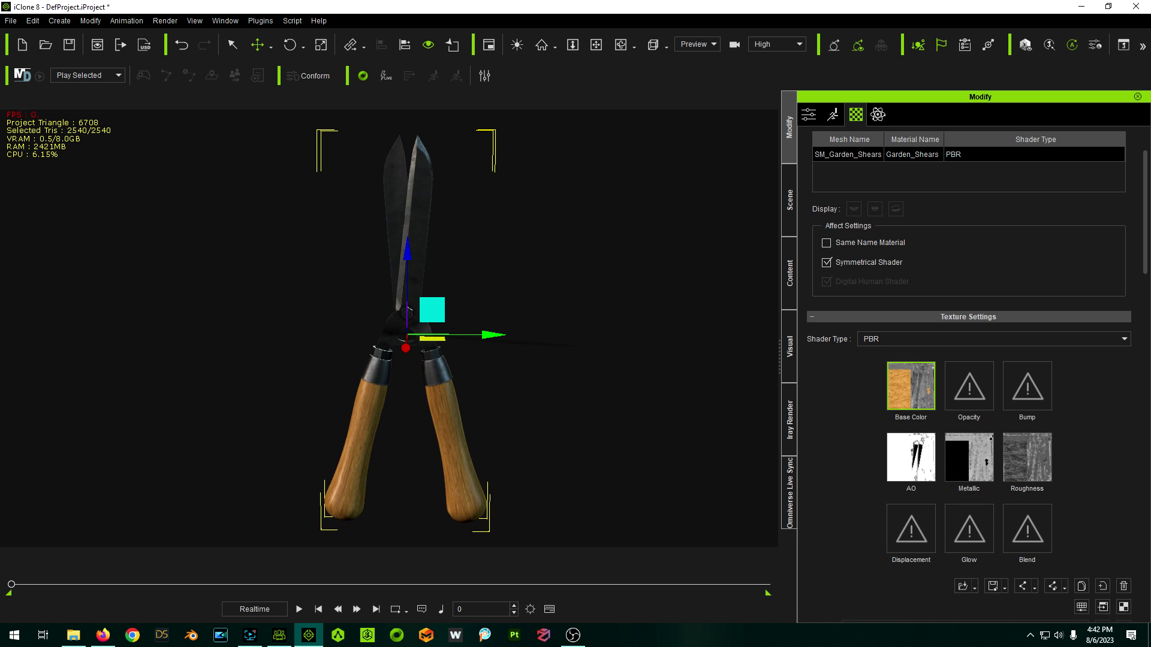
pyautogui.moveTo(1148, 359); pyautogui.dragTo(1027, 396)
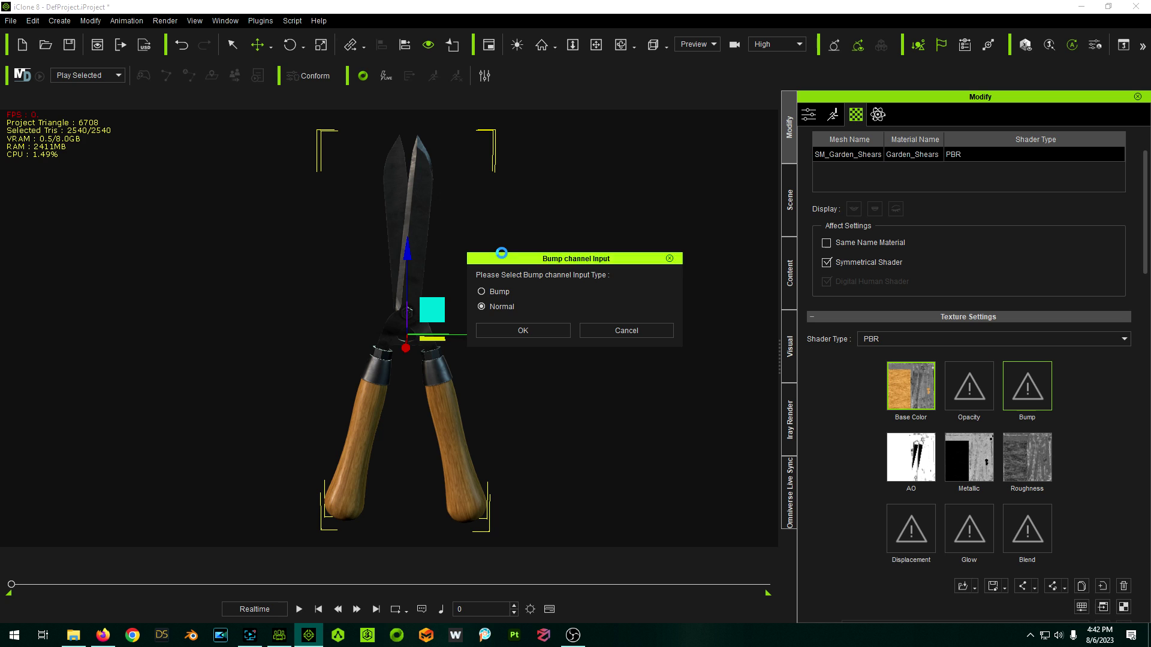
pyautogui.click(519, 332)
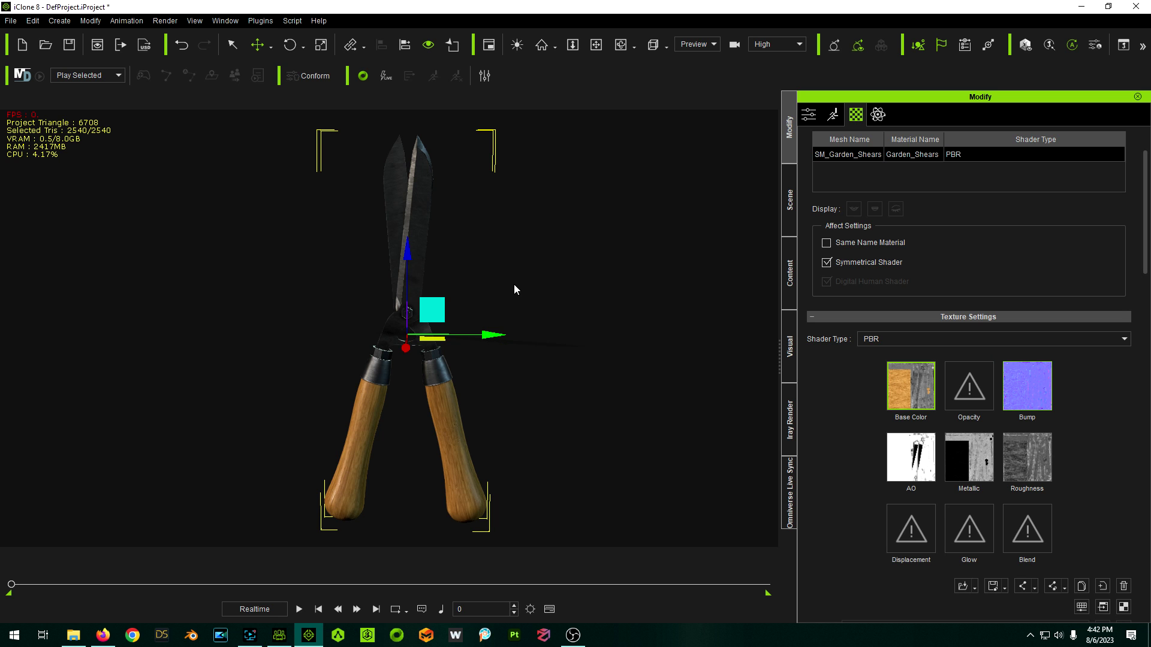
pyautogui.moveTo(417, 238); pyautogui.dragTo(435, 283, button='right')
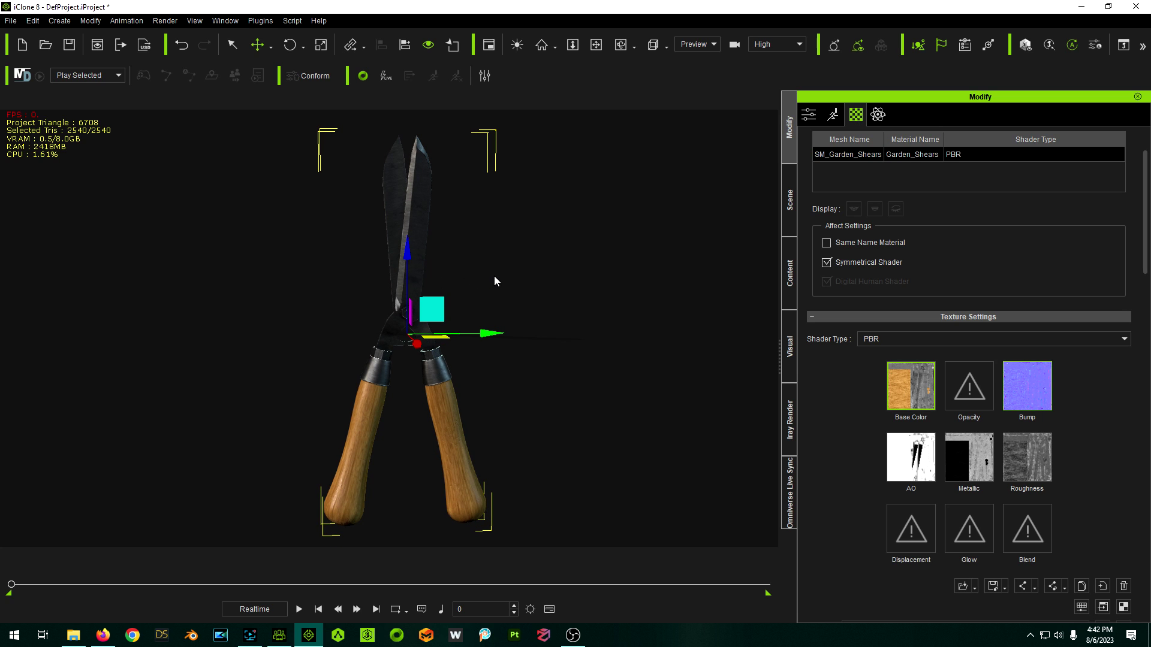
pyautogui.moveTo(559, 342)
pyautogui.mouseDown(button='right')
pyautogui.moveTo(513, 326)
pyautogui.moveTo(571, 336)
pyautogui.mouseUp(button='right')
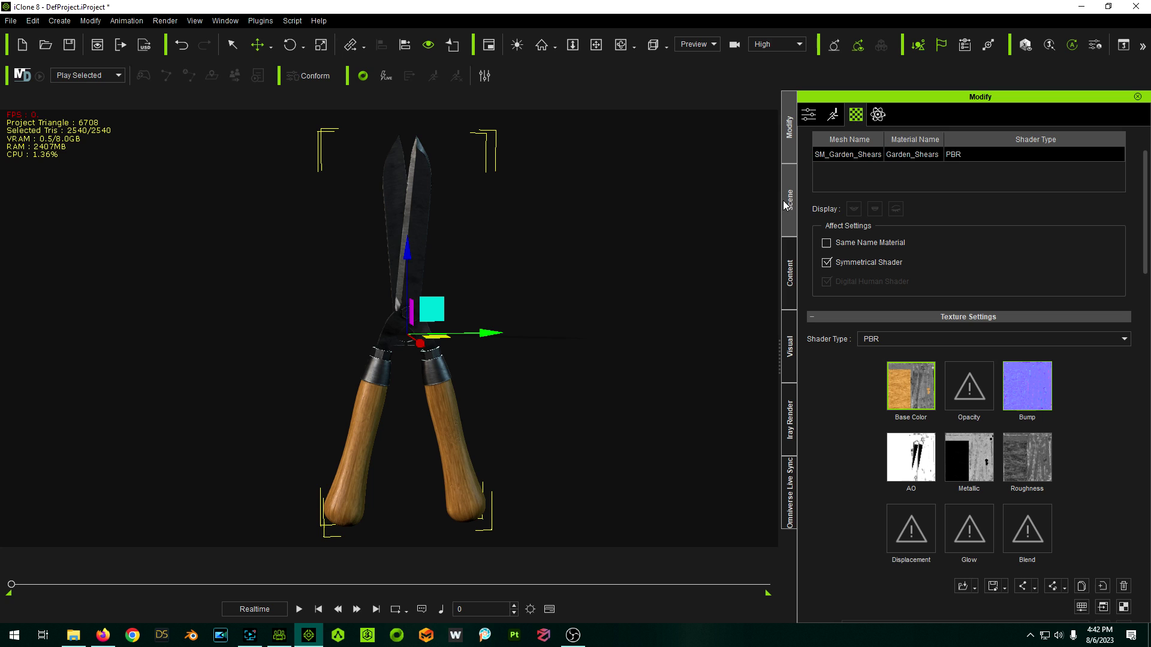
# Send the shears prop from iClone 8 to Character Creator 4.
pyautogui.click(809, 114)
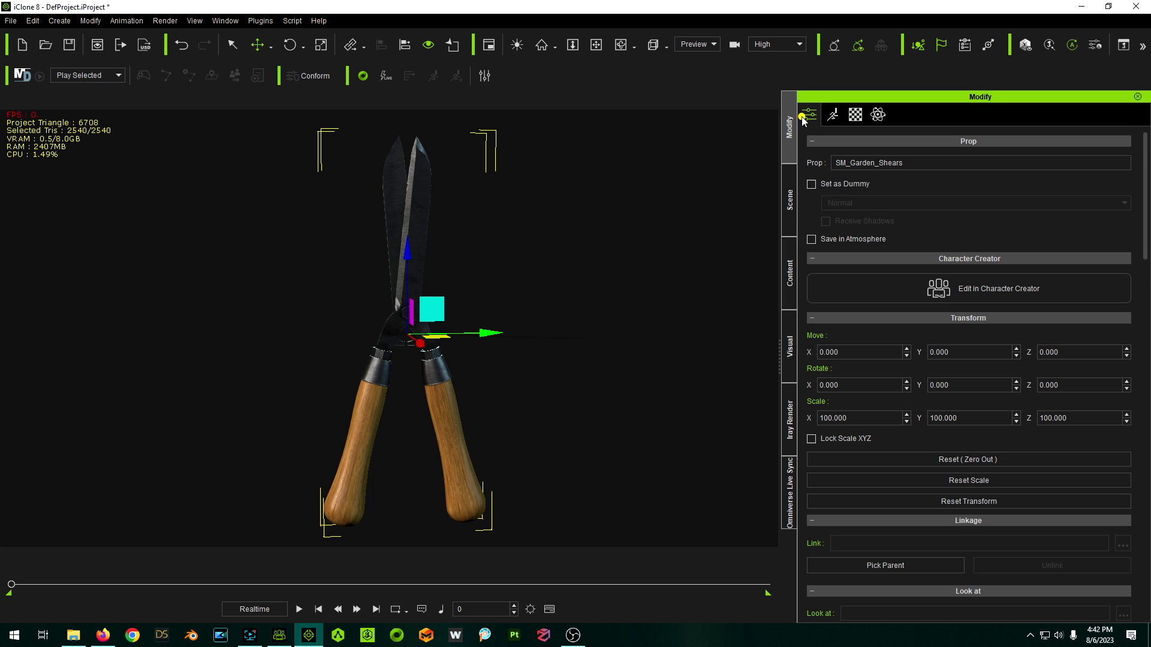
pyautogui.click(957, 286)
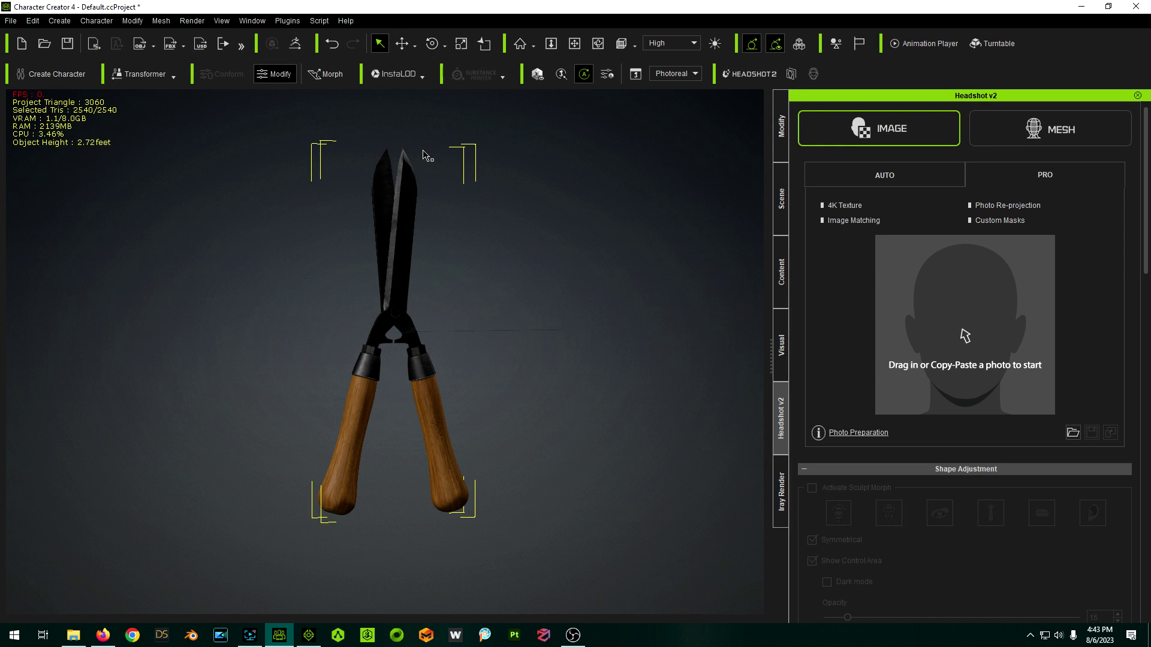
pyautogui.moveTo(425, 154); pyautogui.dragTo(513, 397, button='right')
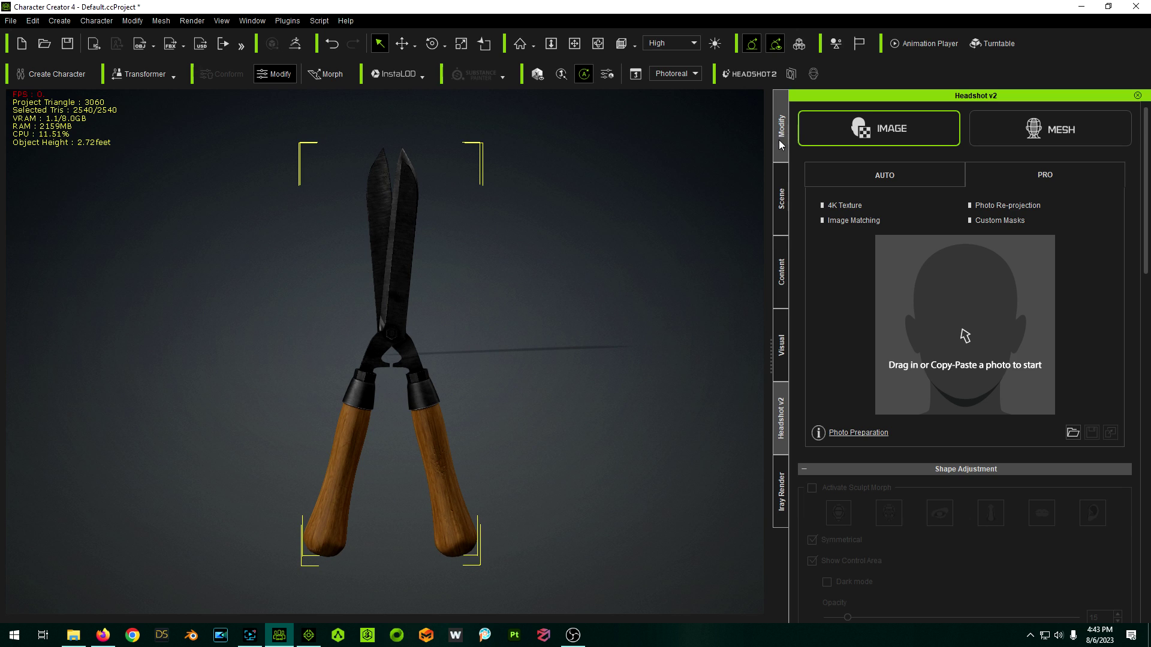
# Zoom in on the hinge and show the Pivot section with Middle quick set and zero offsets.
pyautogui.click(781, 144)
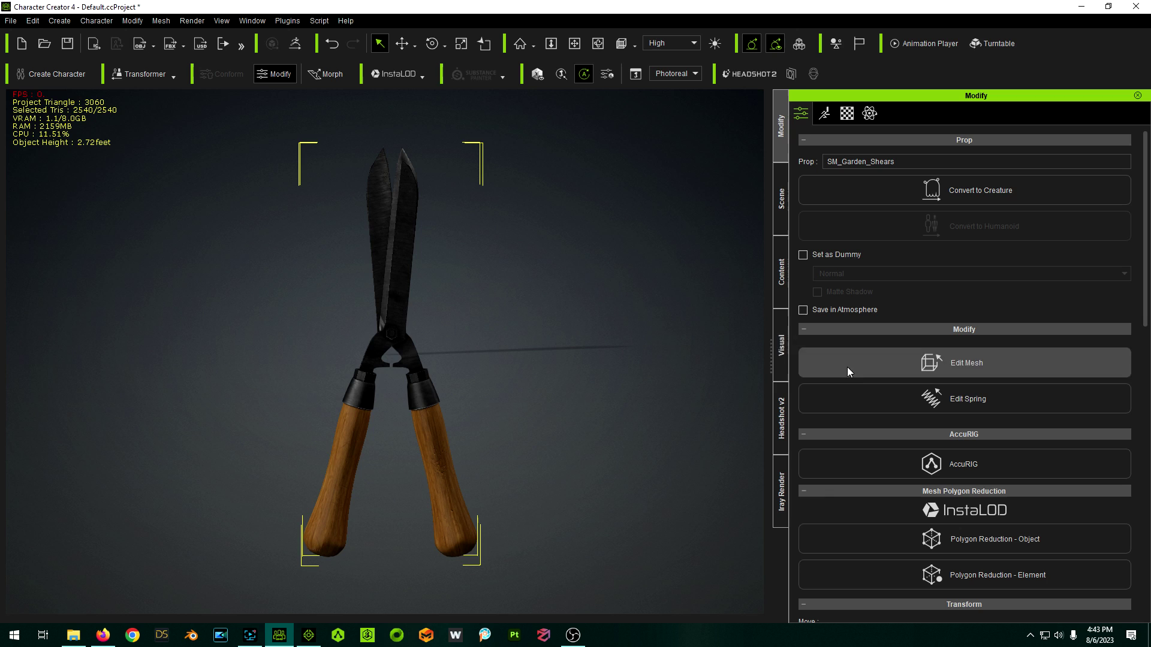
pyautogui.scroll(-2, 462, 288)
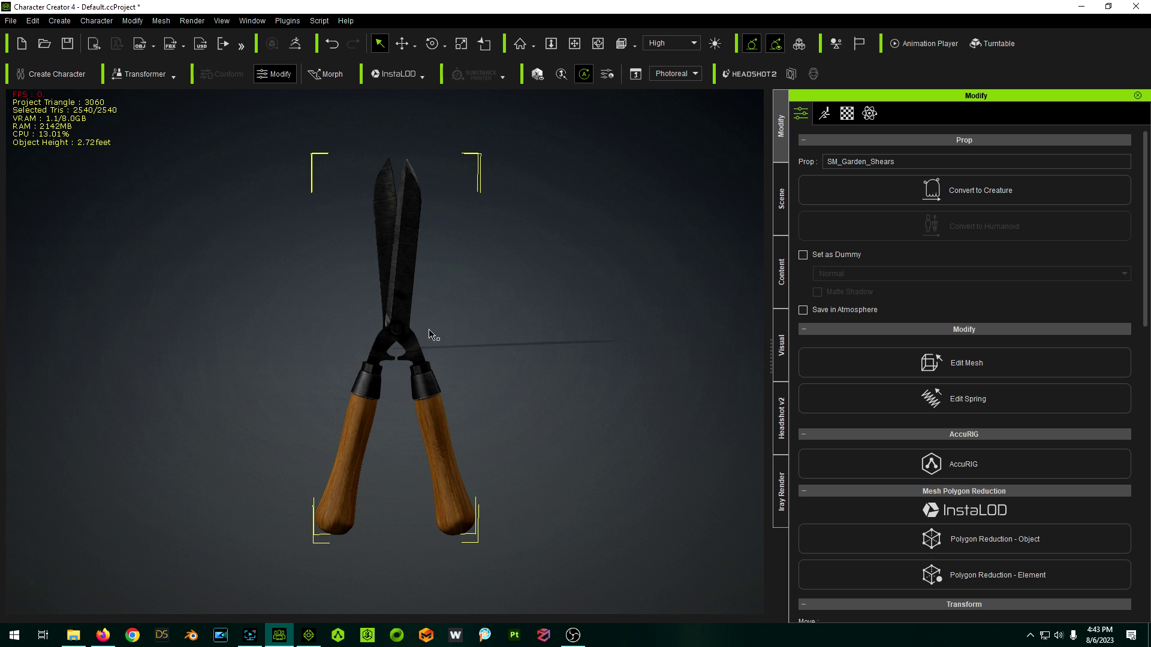
pyautogui.press('w')
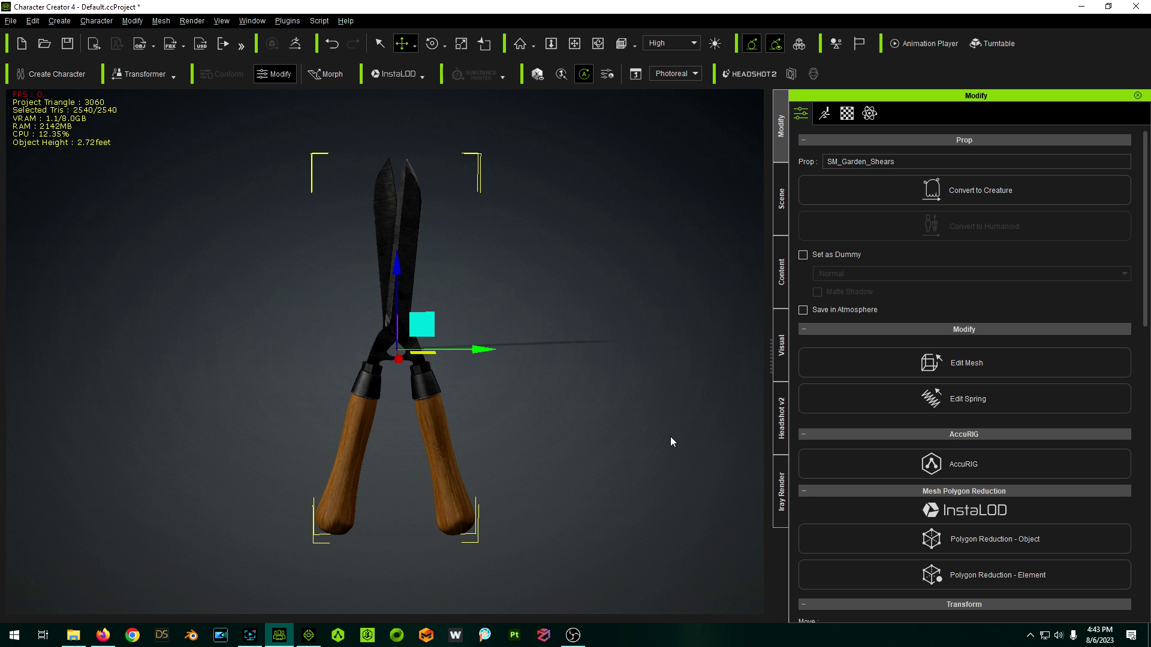
pyautogui.moveTo(670, 441); pyautogui.dragTo(423, 476, button='right')
pyautogui.scroll(2, 399, 325)
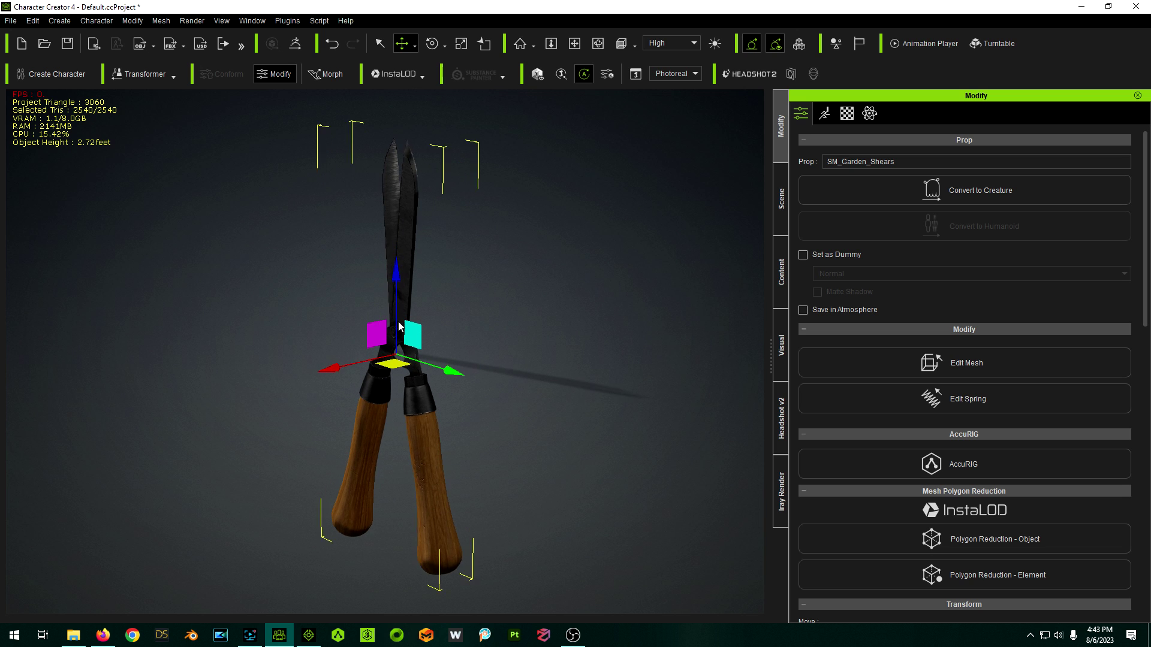
pyautogui.scroll(3, 399, 325)
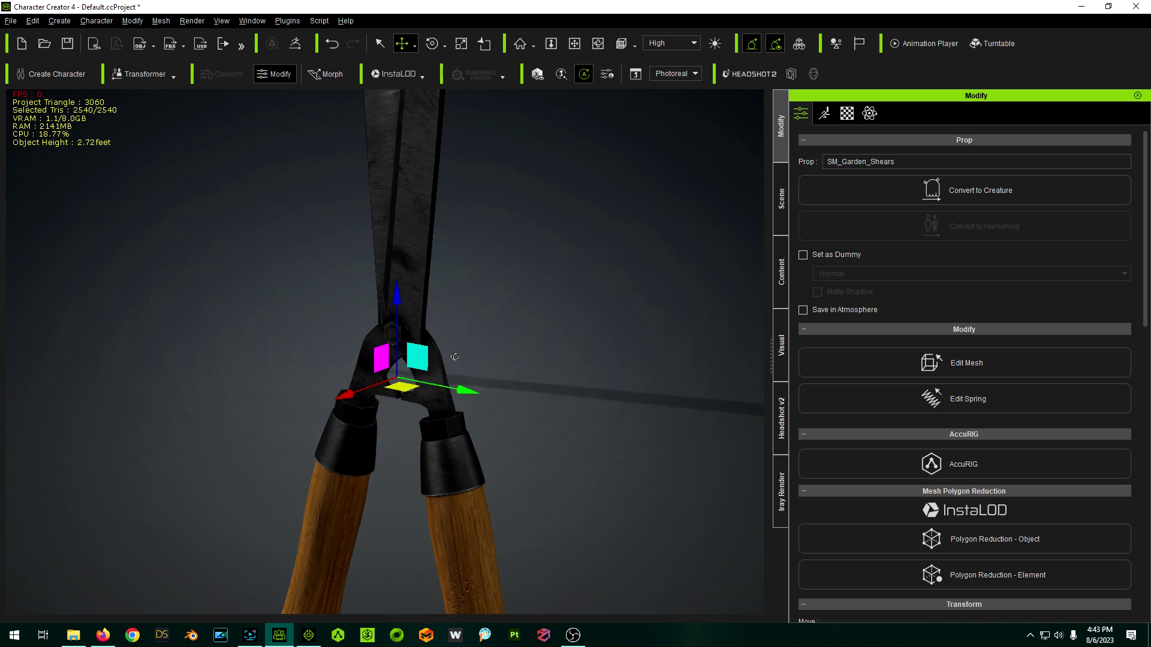
pyautogui.moveTo(455, 357); pyautogui.dragTo(366, 354, button='right')
pyautogui.scroll(-4, 397, 335)
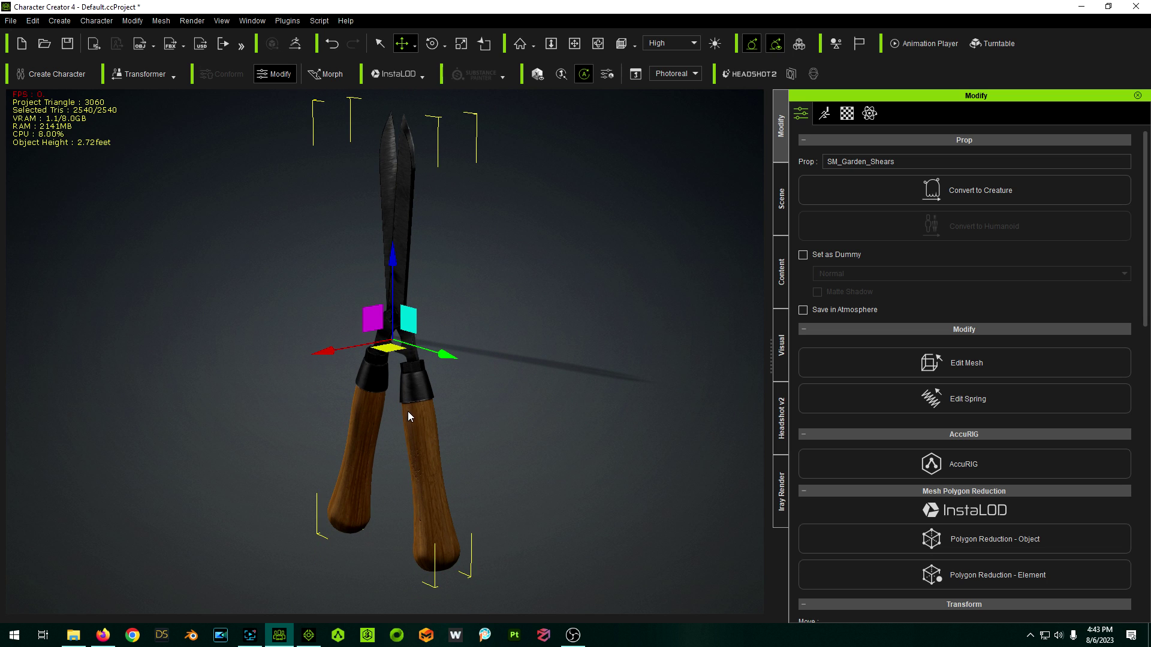
pyautogui.scroll(4, 393, 327)
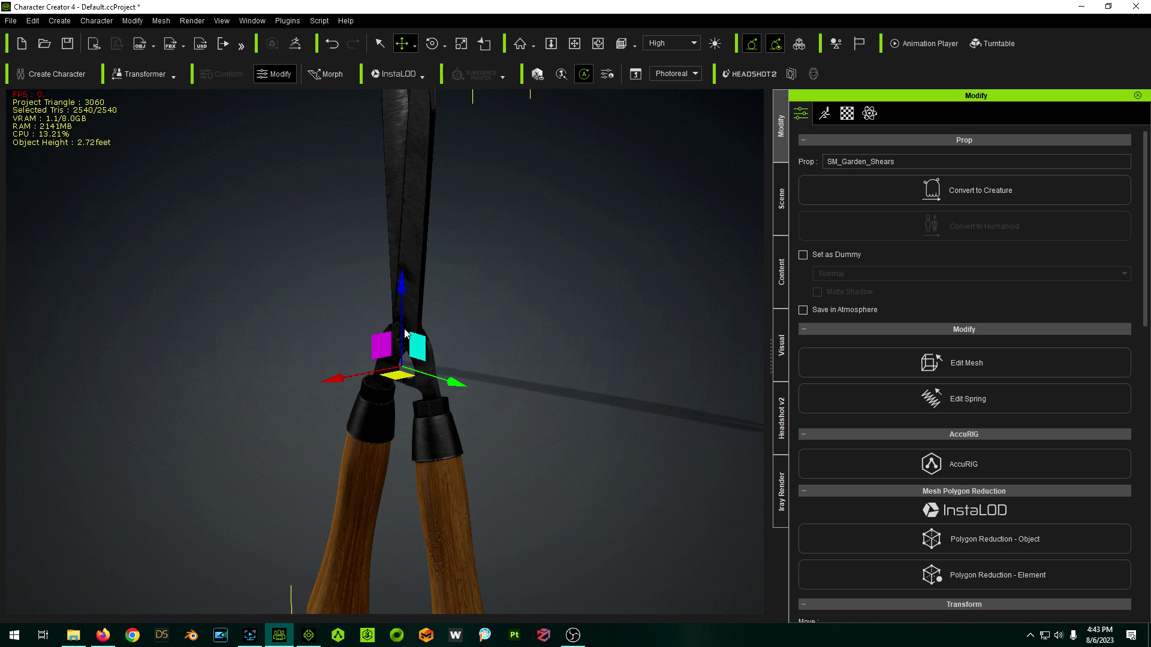
pyautogui.moveTo(405, 334); pyautogui.dragTo(445, 339, button='right')
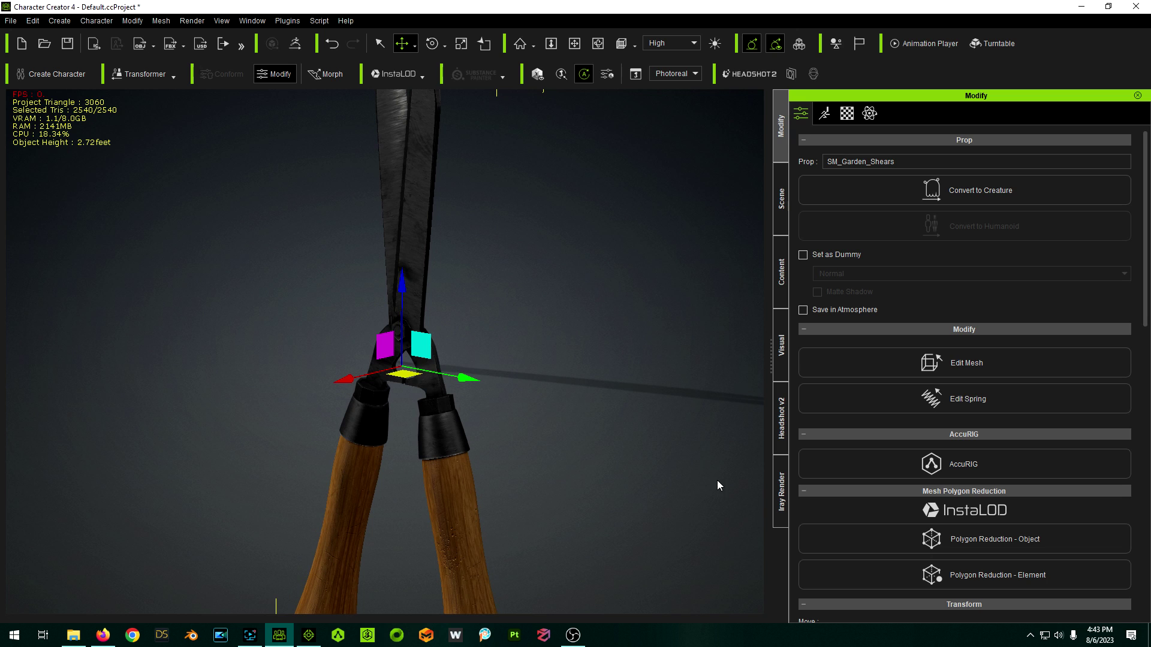
pyautogui.scroll(-10, 976, 436)
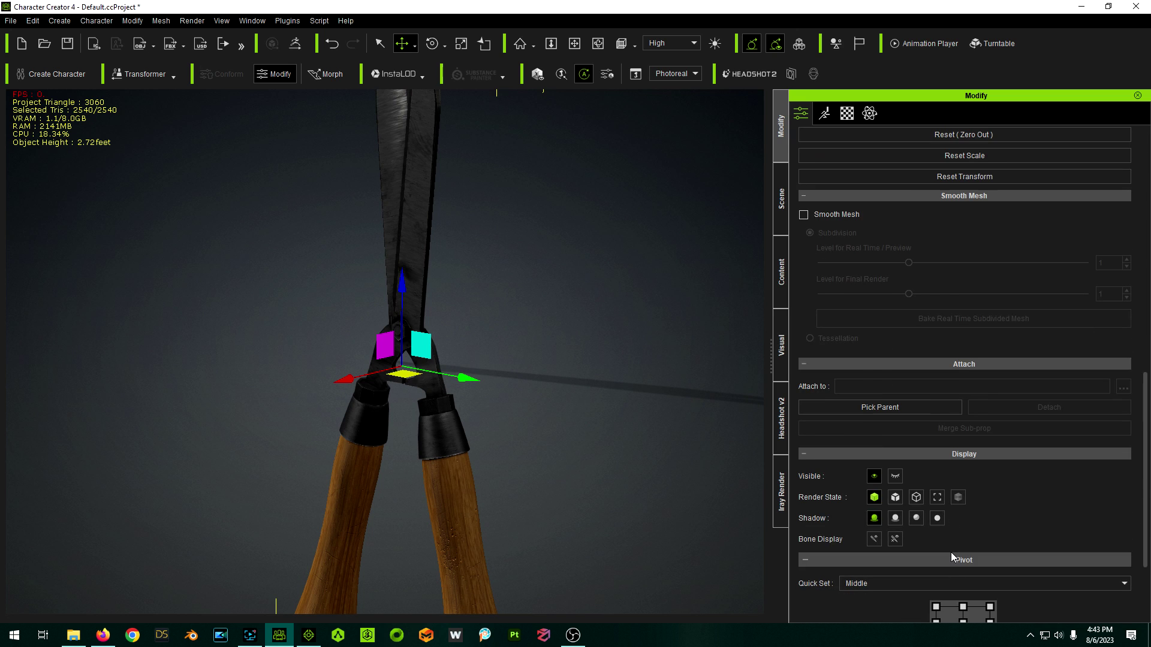
pyautogui.scroll(-3, 951, 552)
# Move the shears' pivot onto the hinge screw at offset X -0.7, Z 4.5.
pyautogui.click(959, 605)
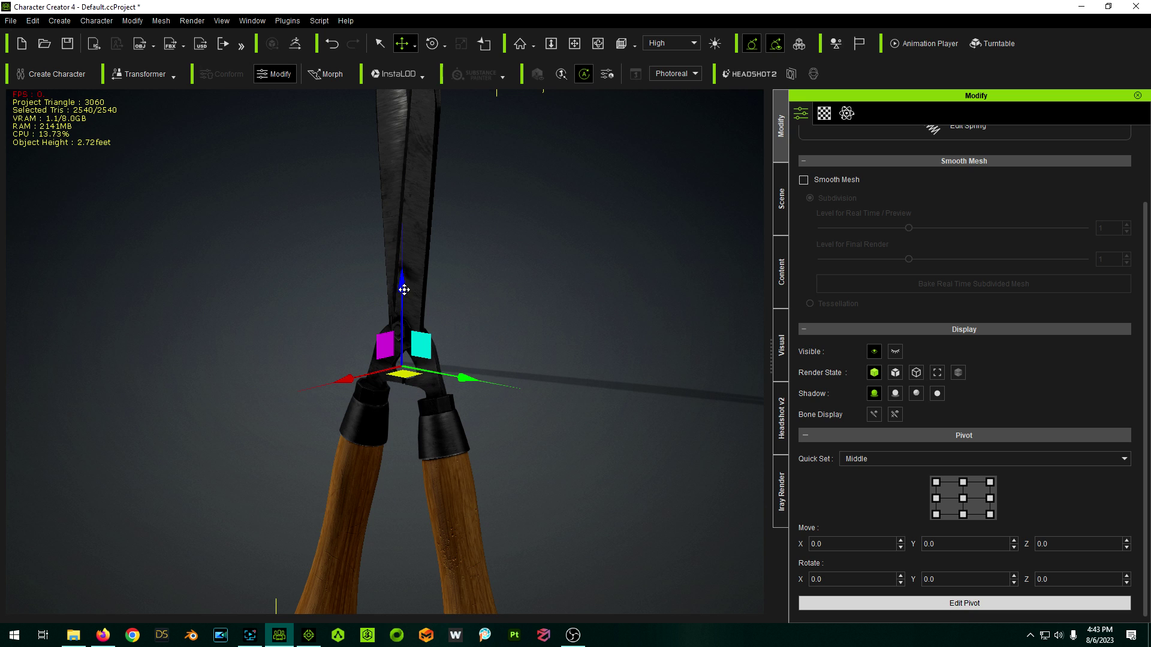
pyautogui.moveTo(399, 281); pyautogui.dragTo(399, 252)
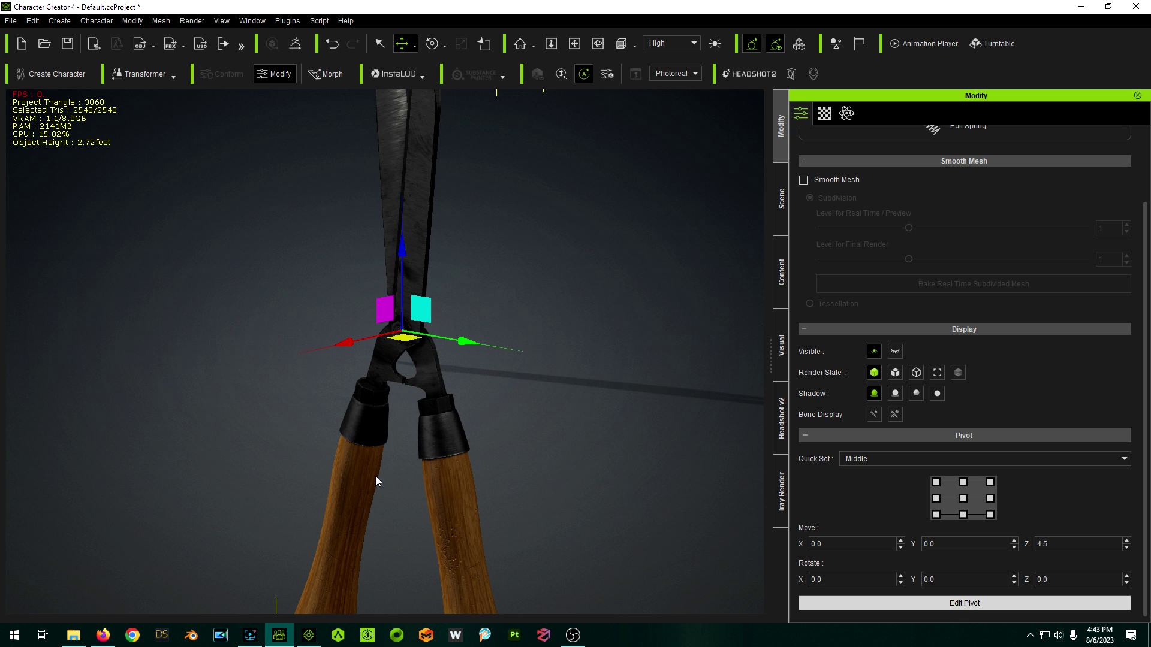
pyautogui.moveTo(375, 480); pyautogui.dragTo(129, 450, button='right')
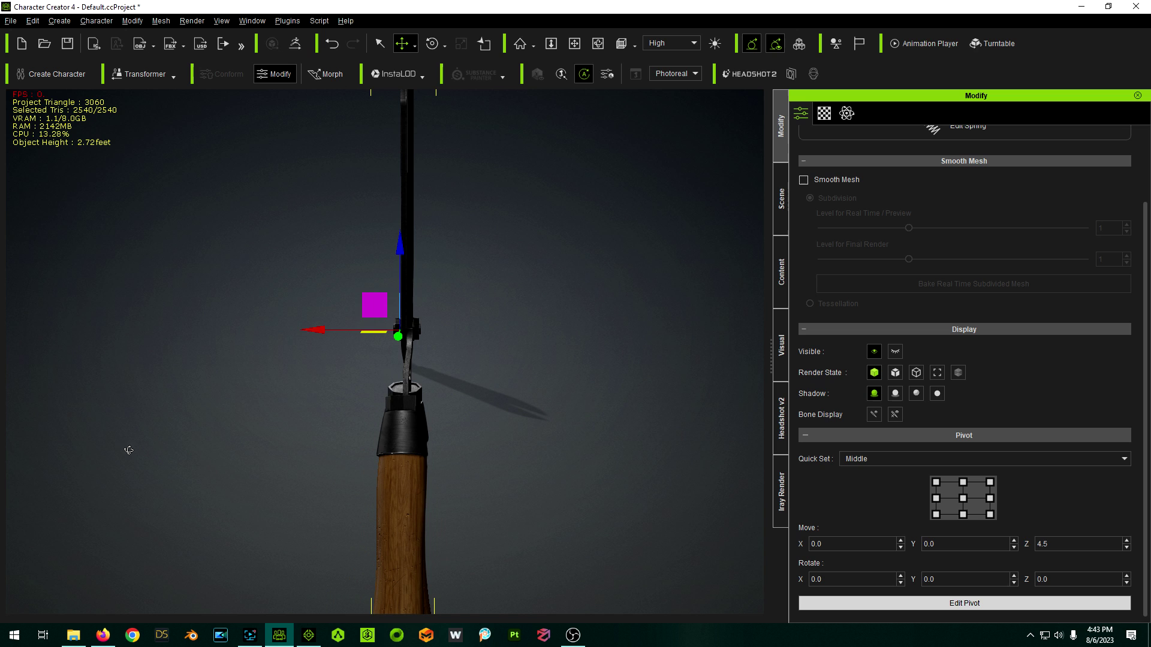
pyautogui.moveTo(315, 329); pyautogui.dragTo(322, 329)
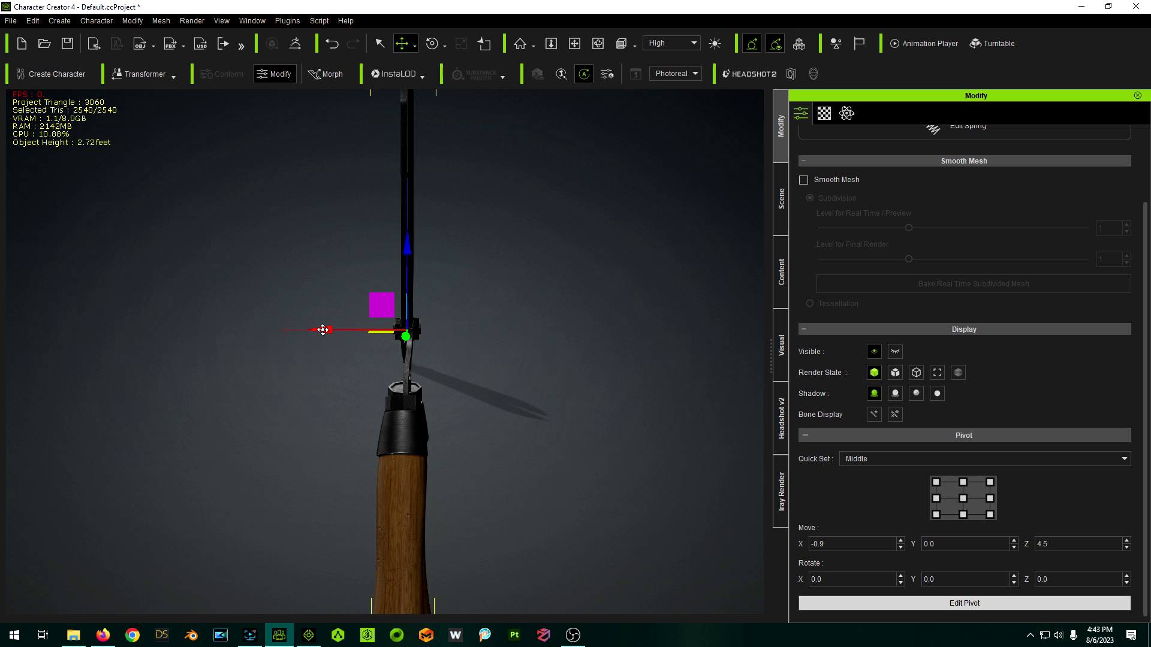
pyautogui.moveTo(290, 430); pyautogui.dragTo(624, 464, button='right')
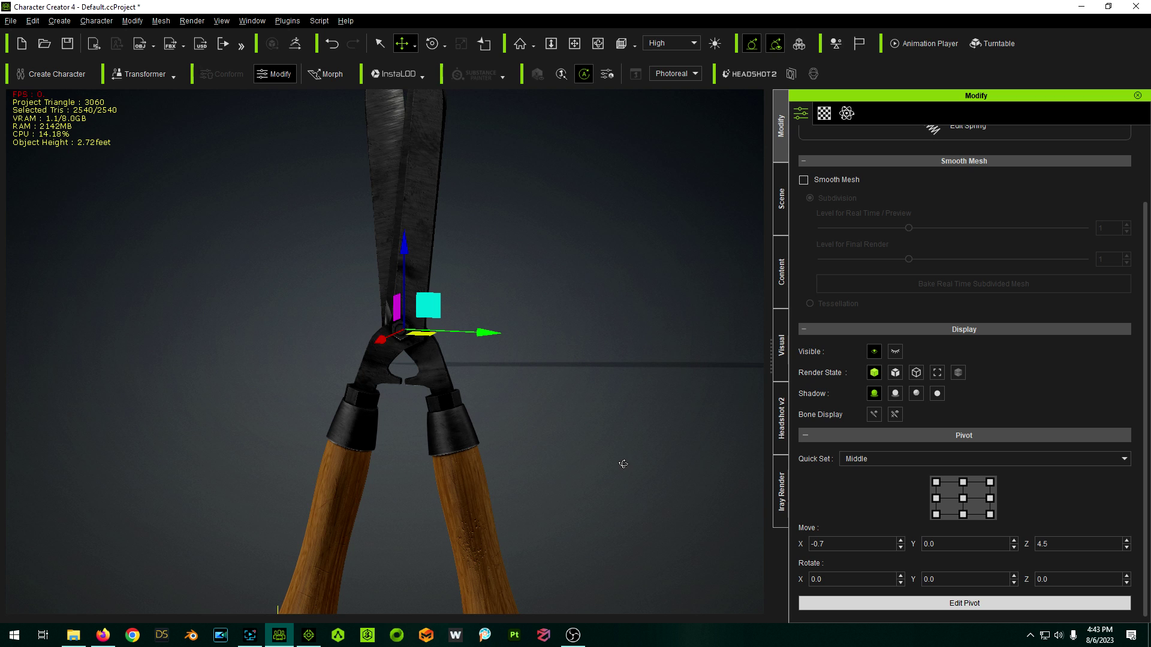
pyautogui.click(931, 606)
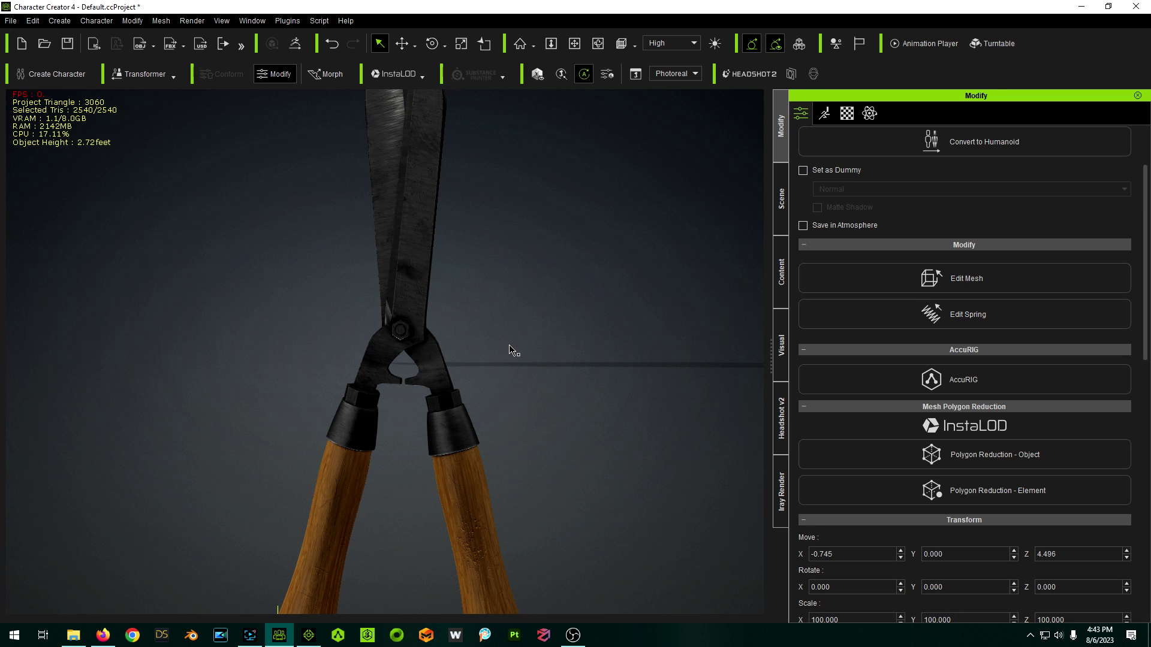
pyautogui.moveTo(513, 349); pyautogui.dragTo(508, 344, button='right')
pyautogui.press('w')
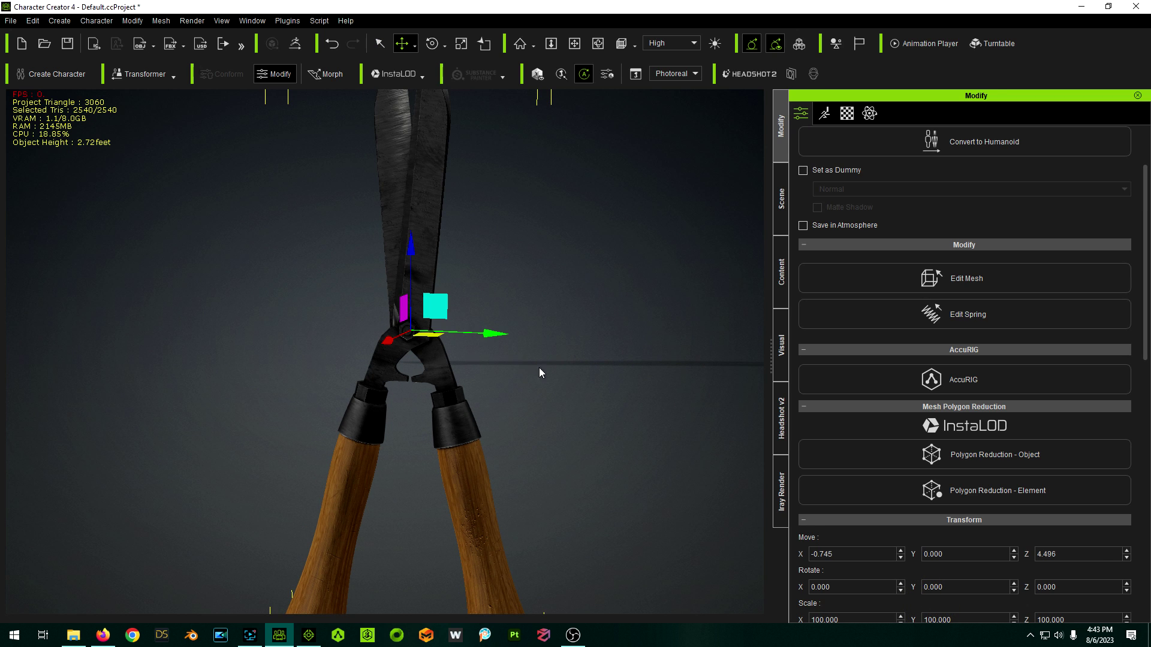
pyautogui.moveTo(575, 411); pyautogui.dragTo(518, 423, button='right')
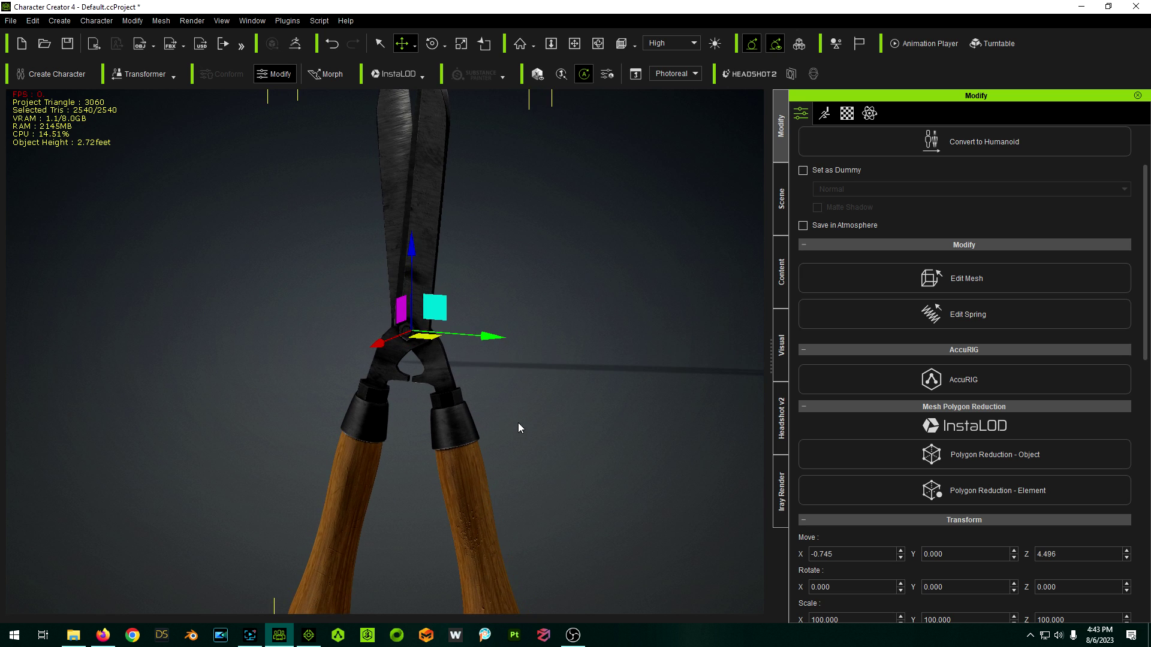
pyautogui.scroll(-5, 519, 428)
pyautogui.moveTo(372, 282); pyautogui.dragTo(538, 435, button='right')
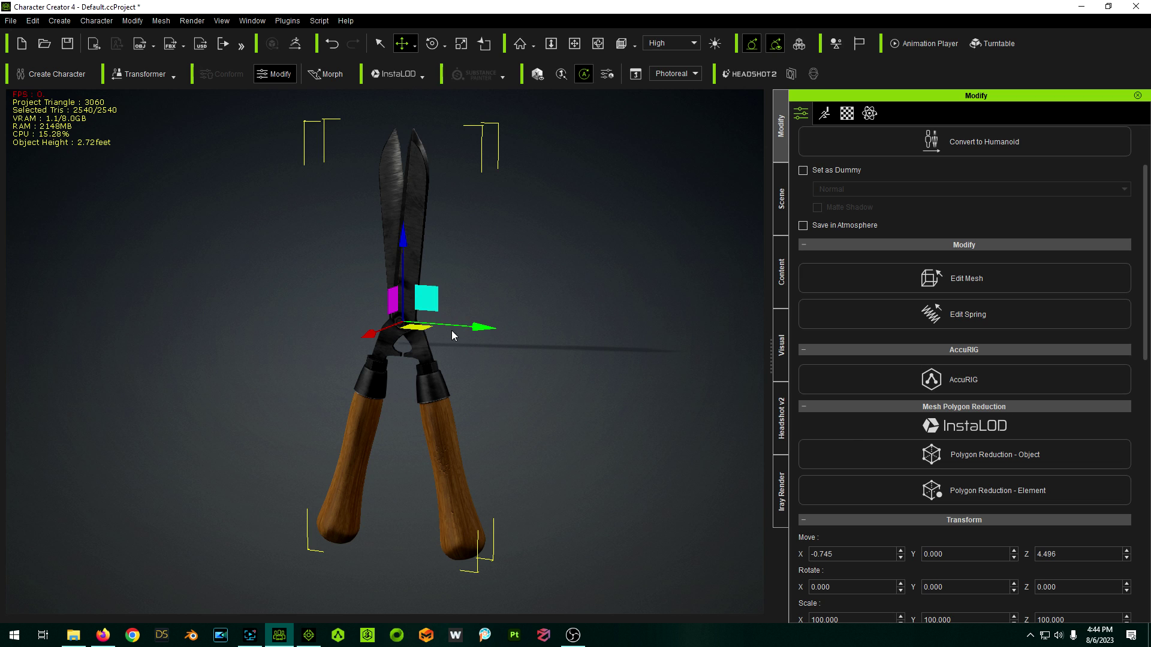
# In element mode, extract the front blade and left handle, accepting the physics and triangulation warnings.
pyautogui.click(962, 278)
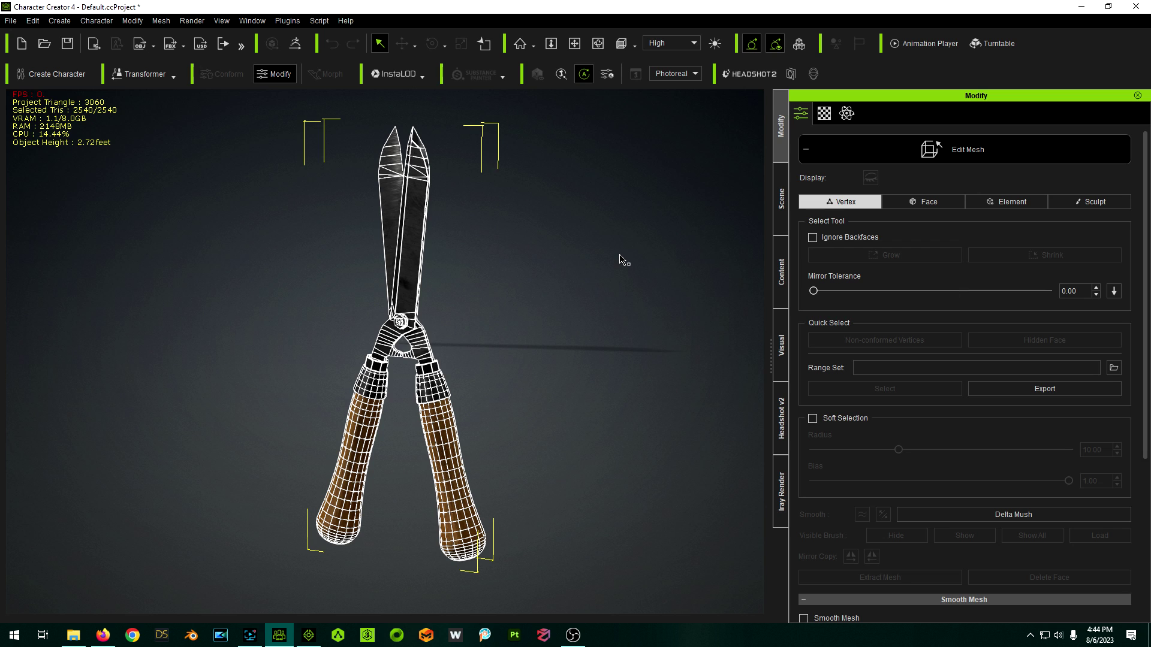
pyautogui.click(1011, 202)
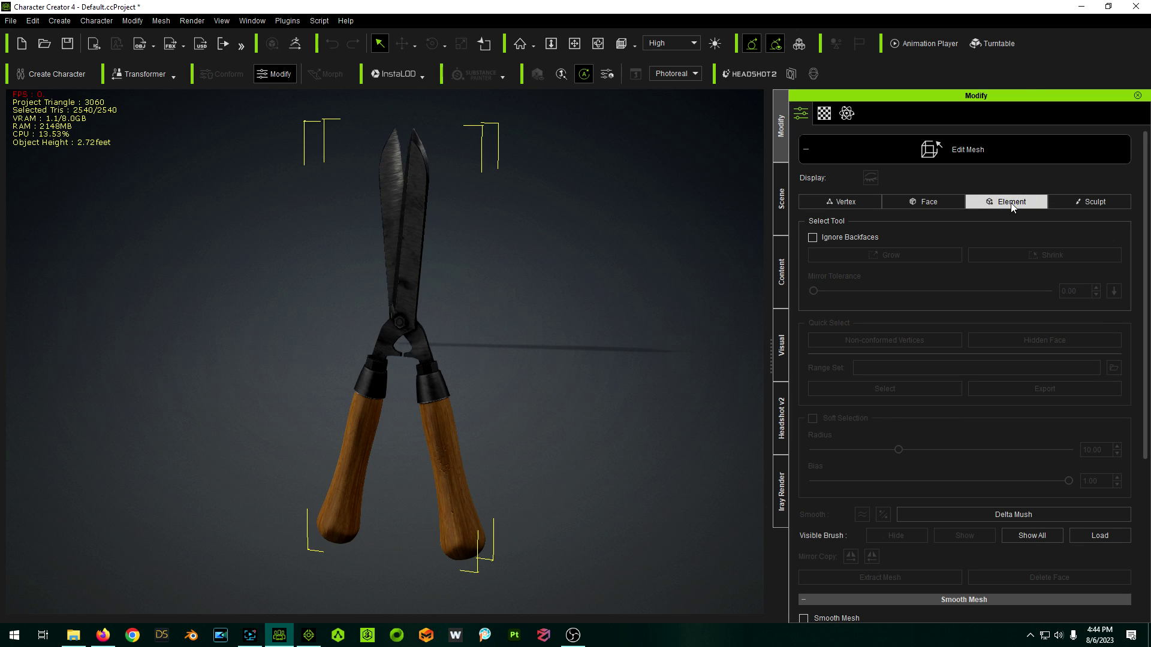
pyautogui.click(386, 172)
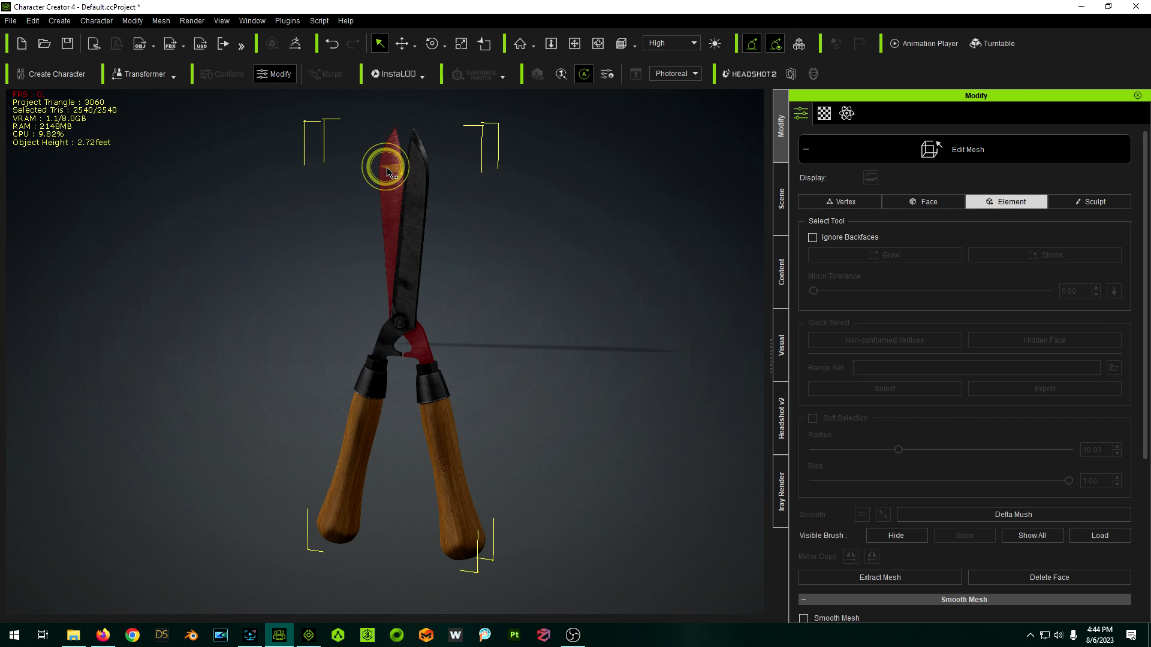
pyautogui.click(414, 203)
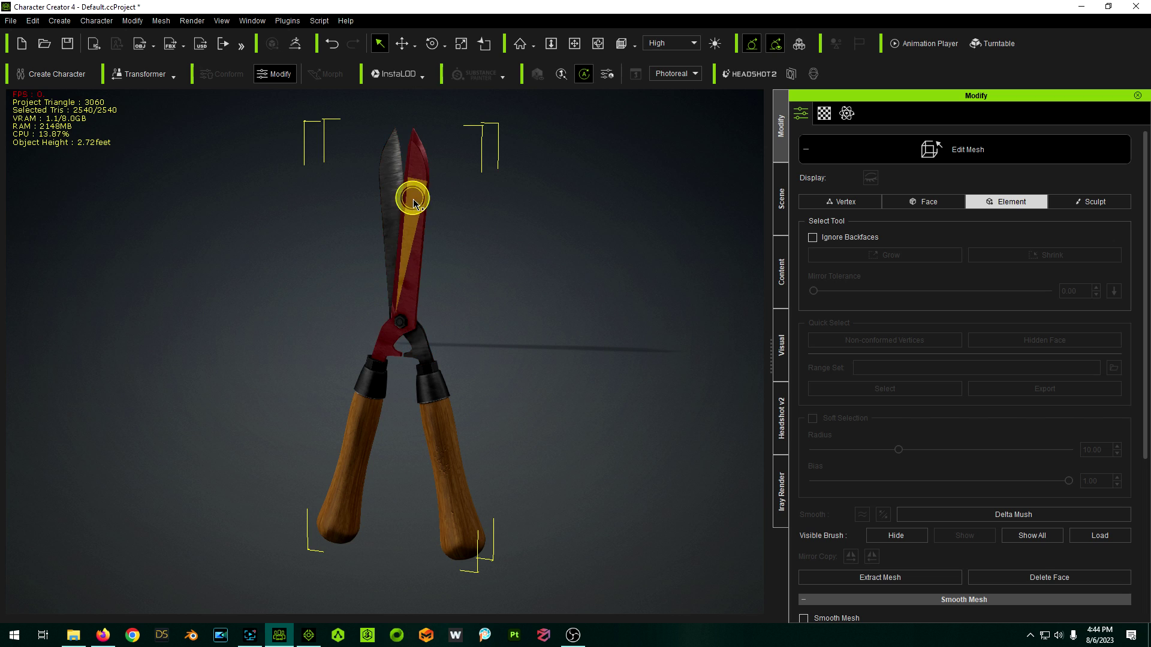
pyautogui.click(375, 373)
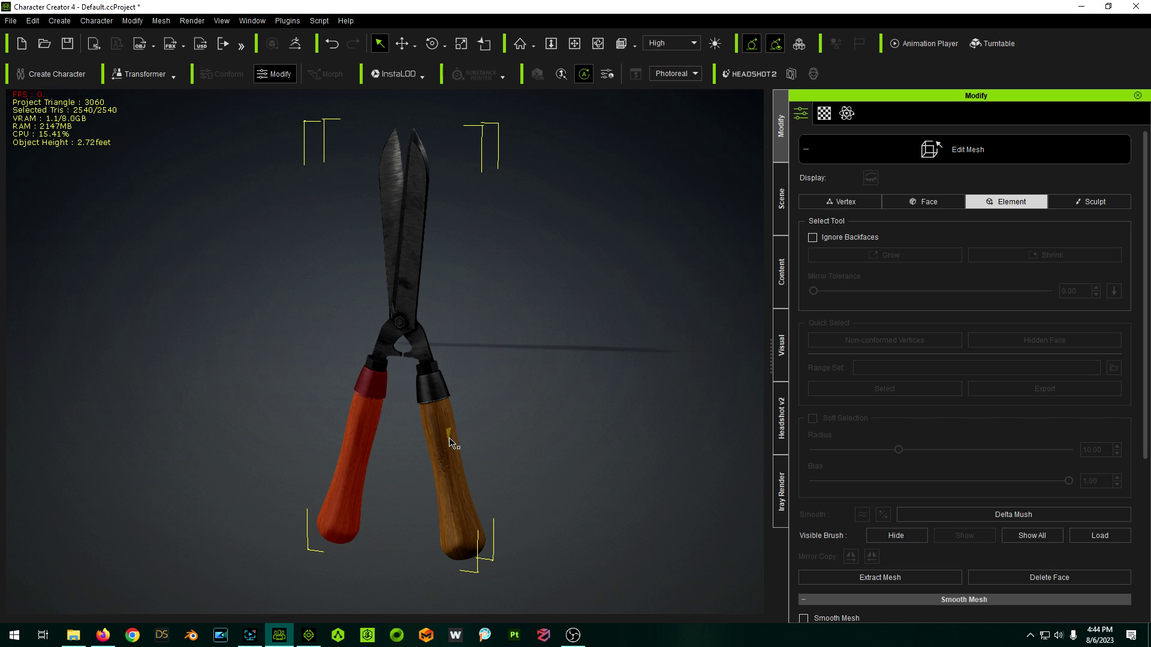
pyautogui.click(416, 211)
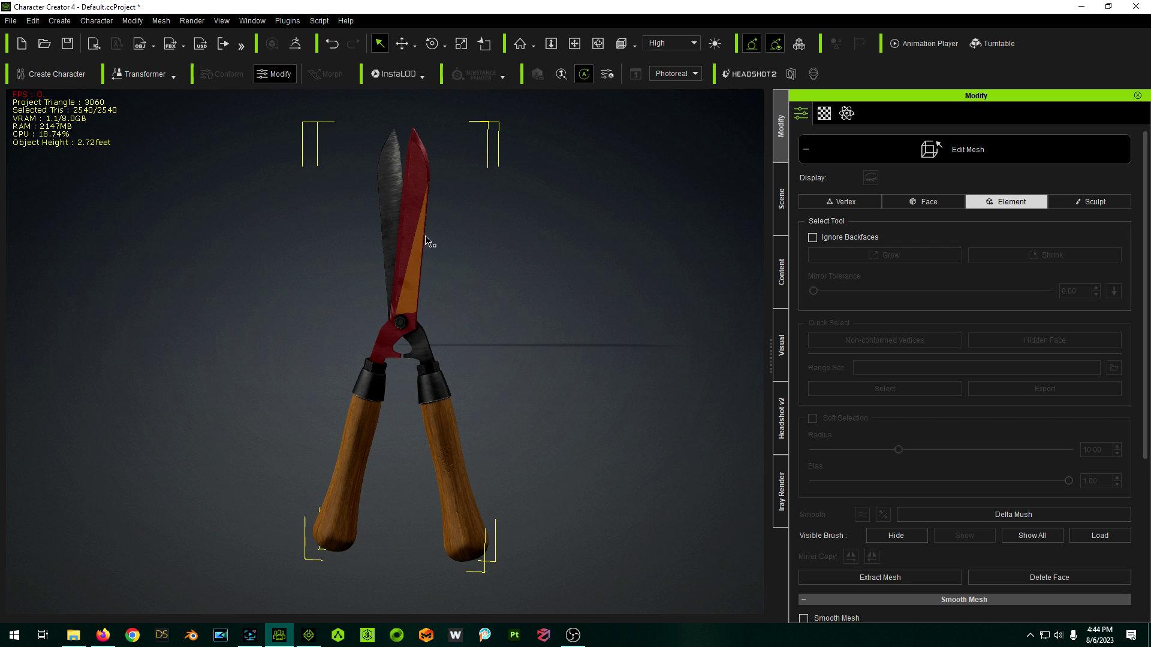
pyautogui.click(372, 390)
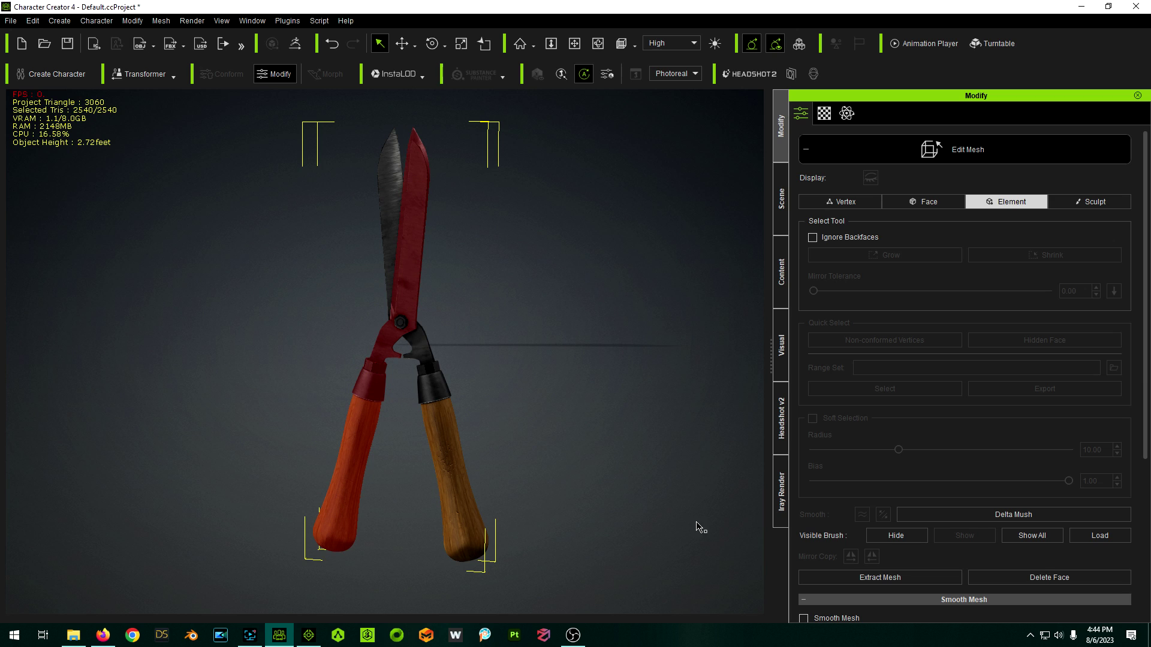
pyautogui.scroll(-2, 925, 405)
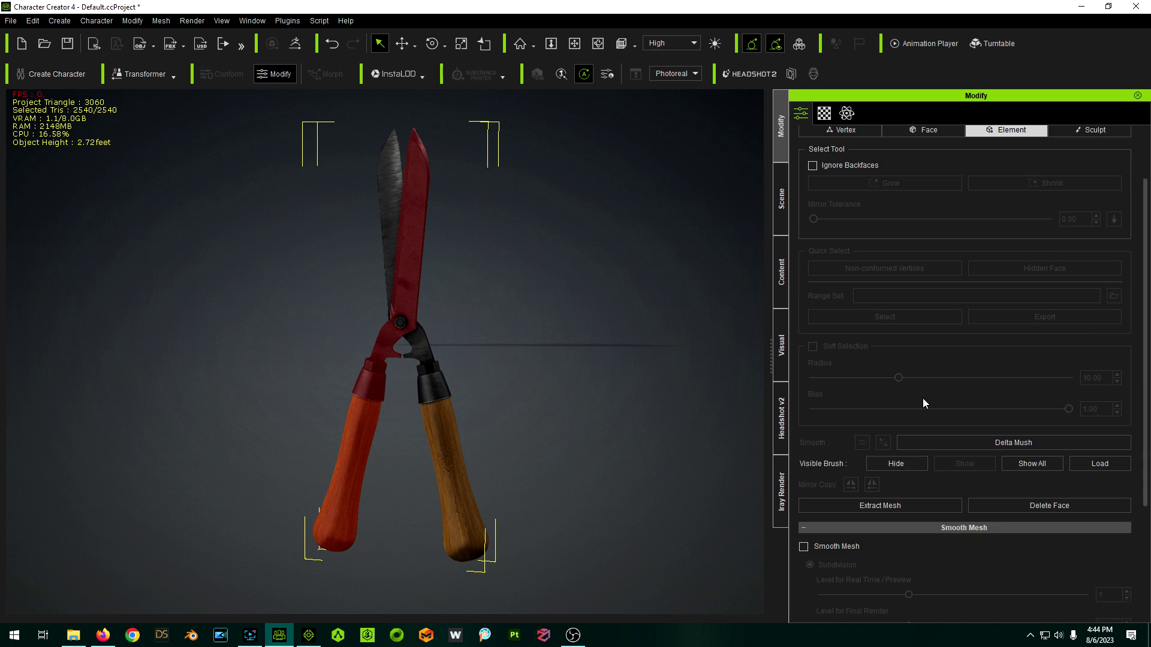
pyautogui.click(859, 509)
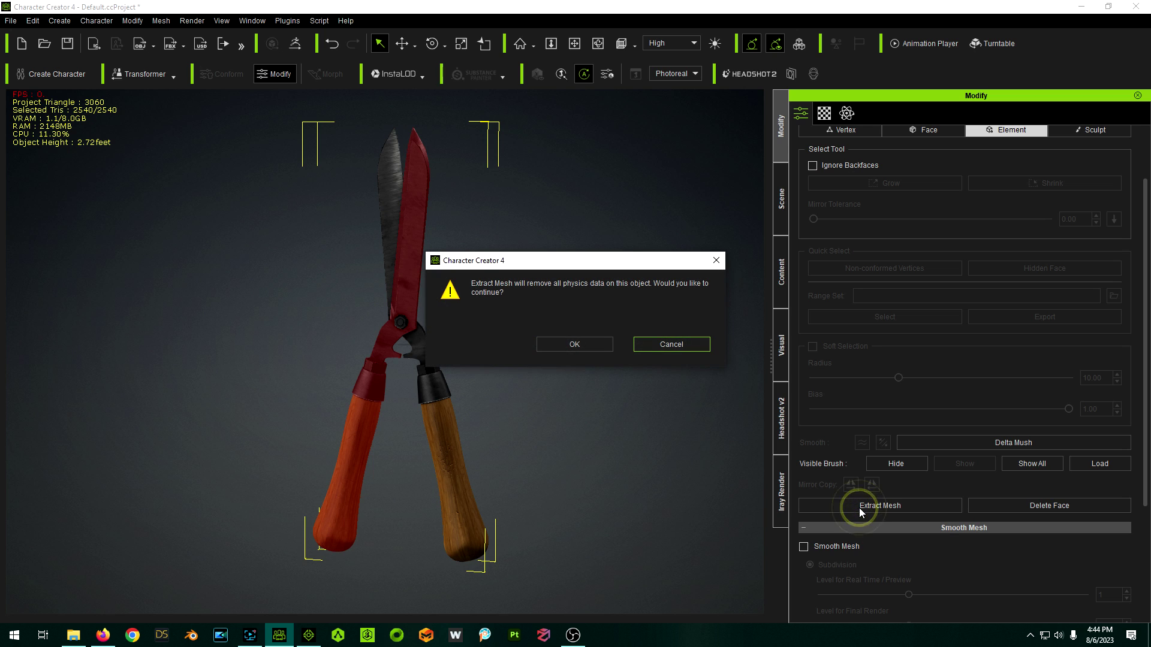
pyautogui.click(577, 340)
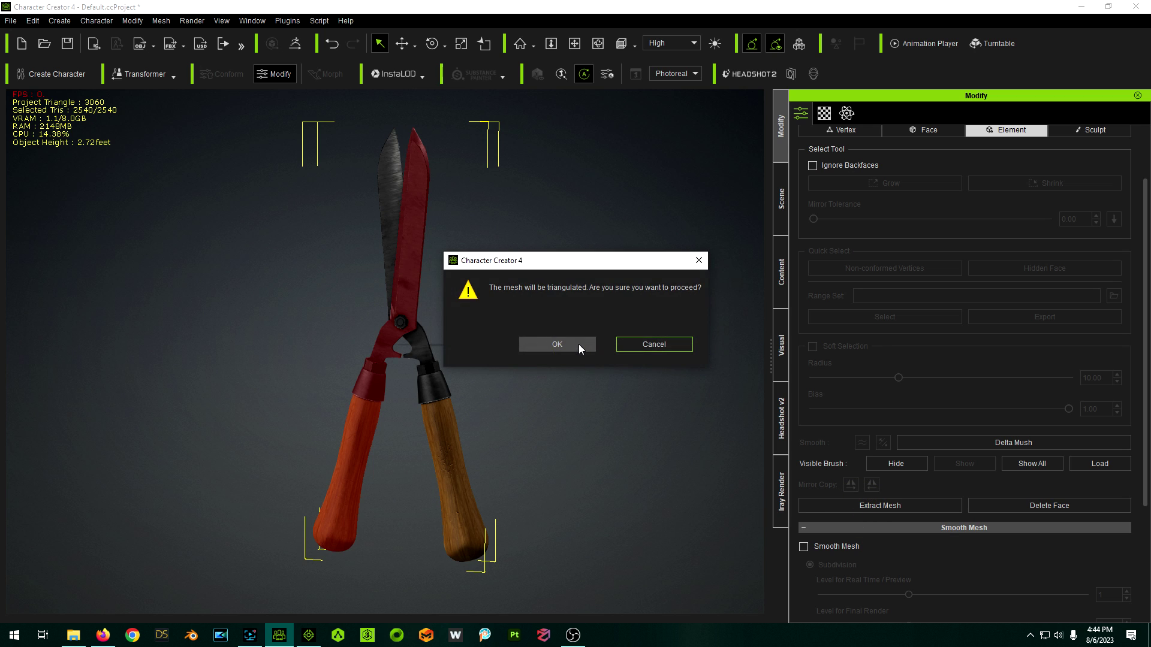
pyautogui.click(578, 345)
# Extract the left blade with the right handle as a separate mesh.
pyautogui.click(387, 193)
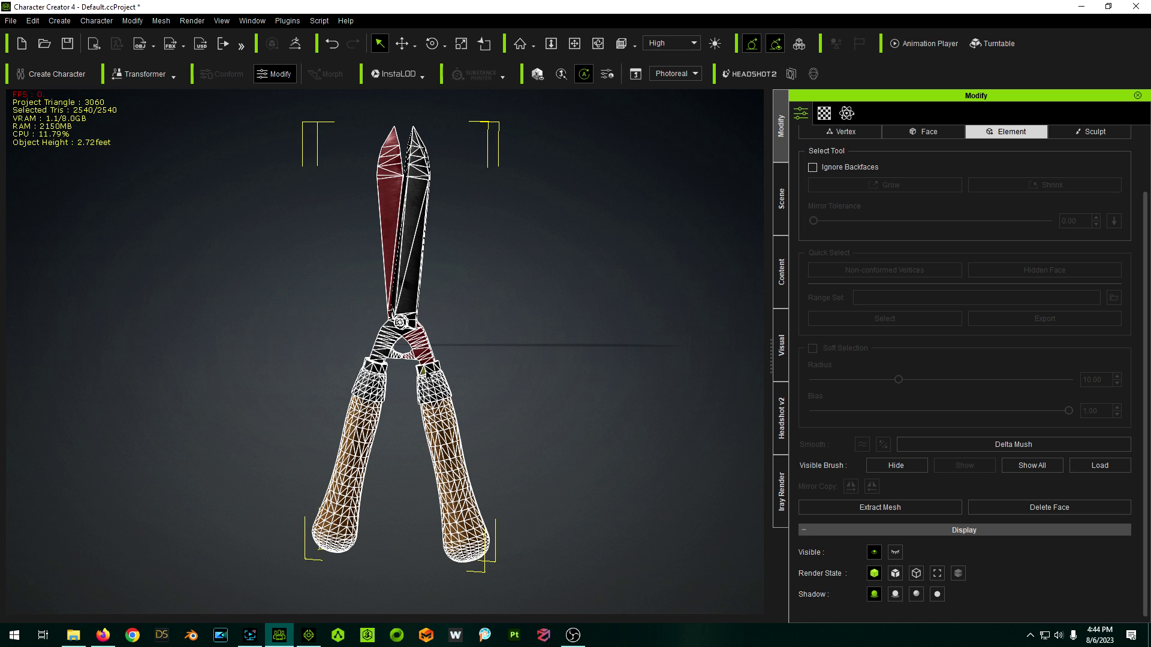
pyautogui.click(441, 395)
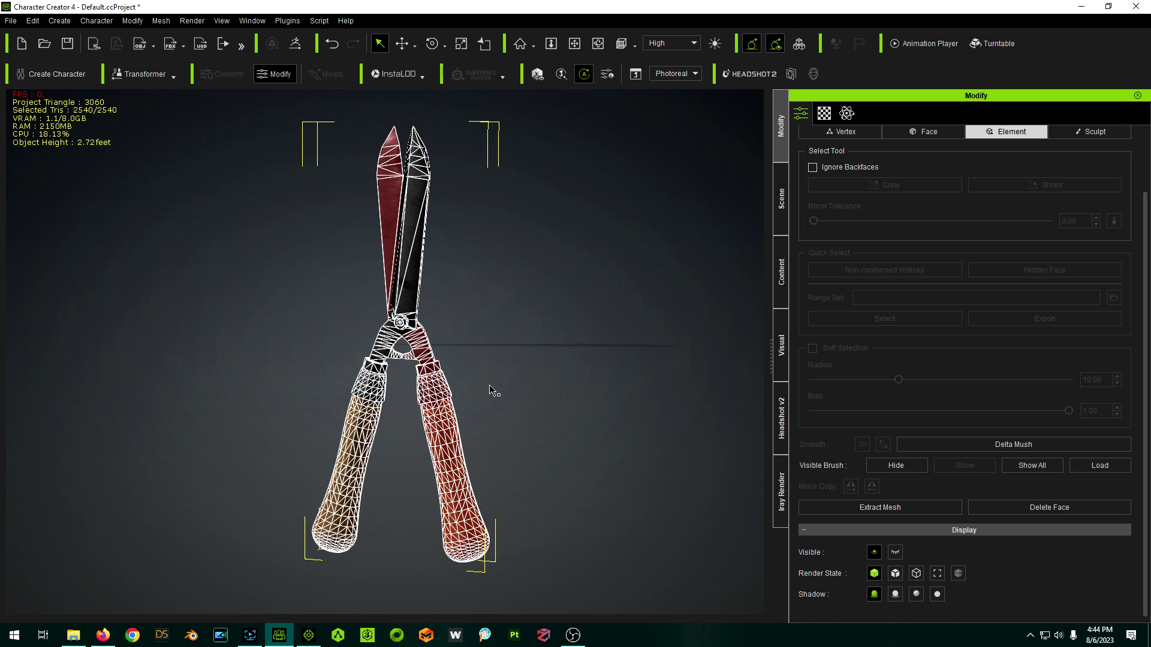
pyautogui.click(909, 508)
pyautogui.click(579, 344)
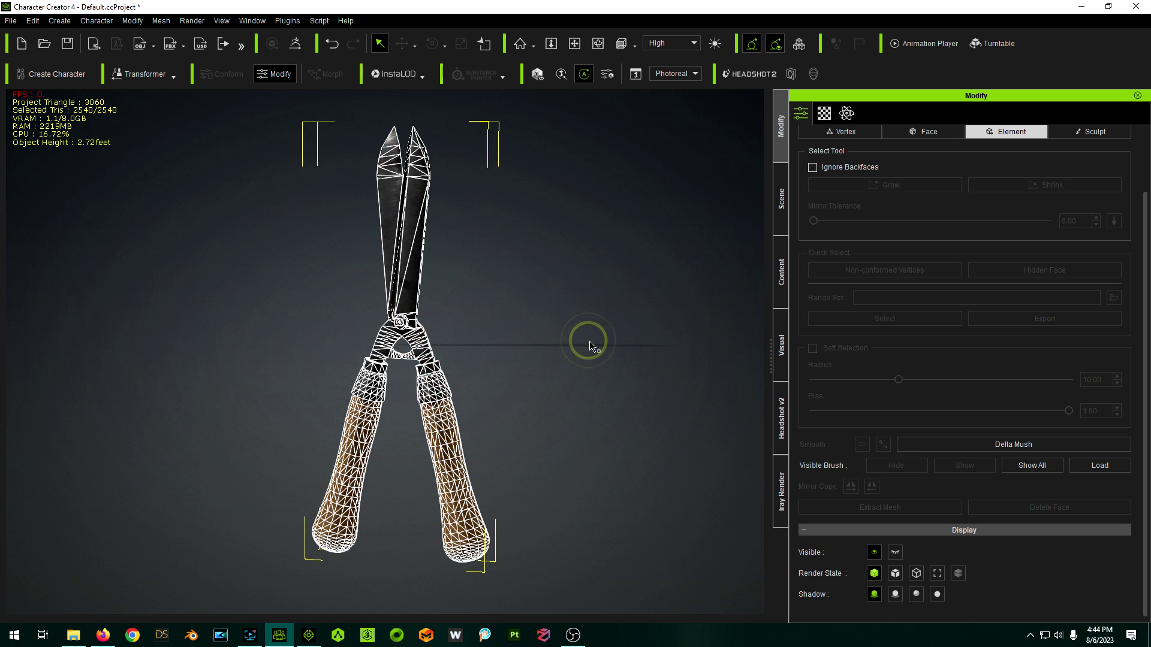
pyautogui.scroll(2, 895, 413)
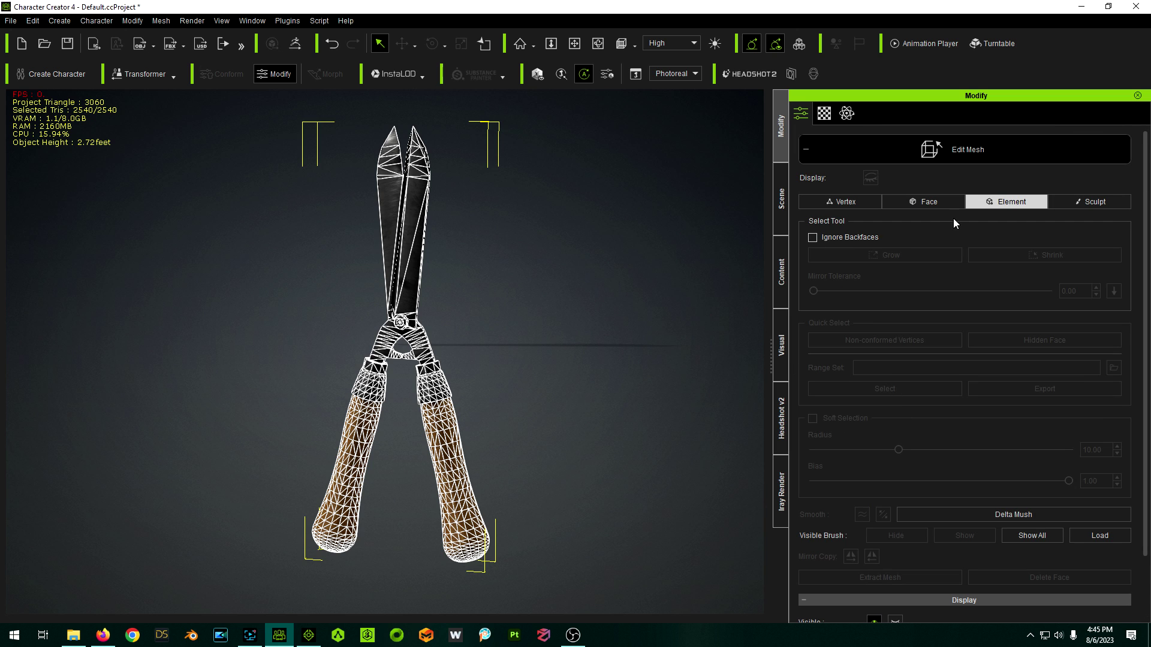
# Exit mesh editing and expand SM_Garden_Shears in the Scene hierarchy.
pyautogui.click(953, 148)
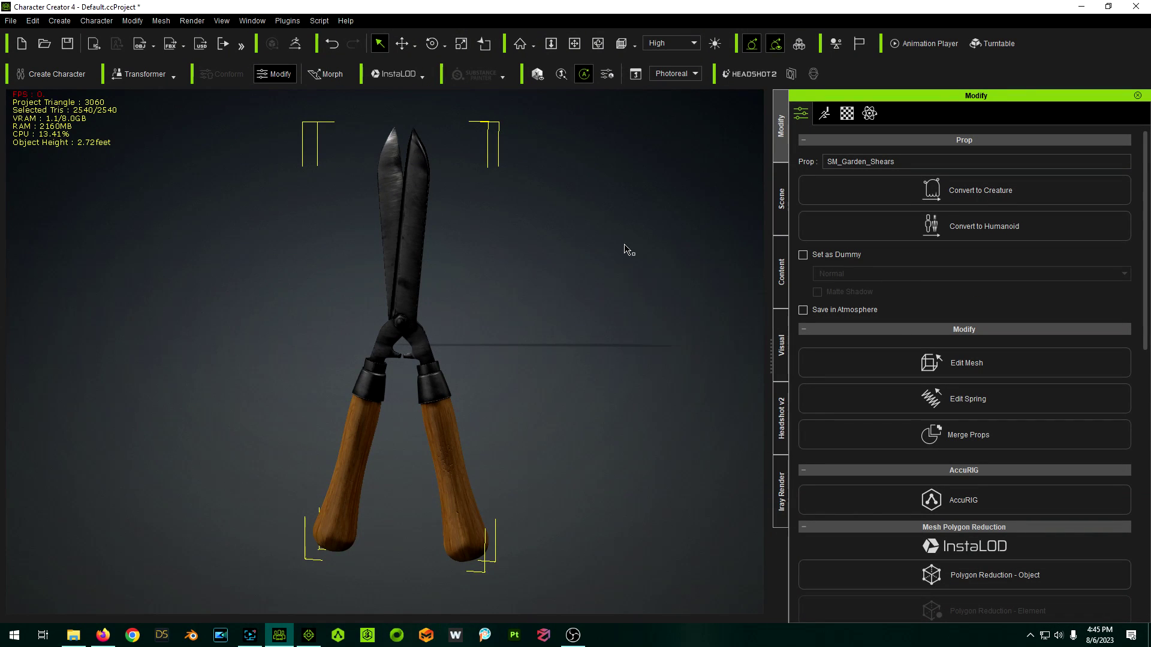
pyautogui.scroll(2, 591, 257)
pyautogui.click(781, 198)
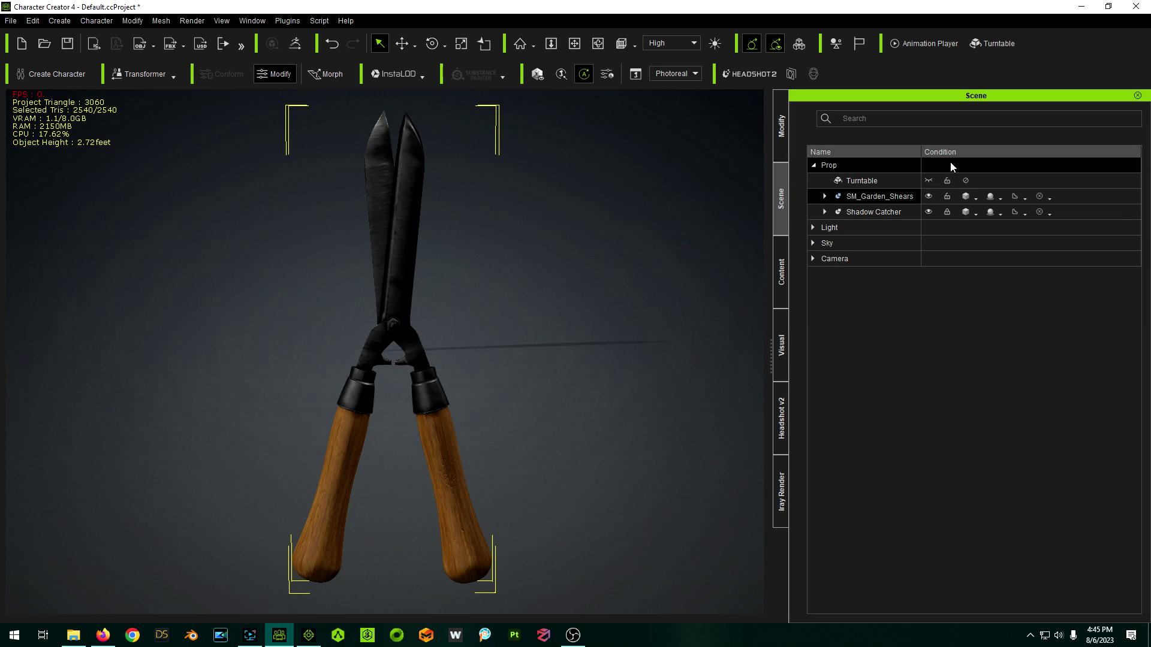
pyautogui.moveTo(920, 152); pyautogui.dragTo(980, 152)
pyautogui.click(825, 196)
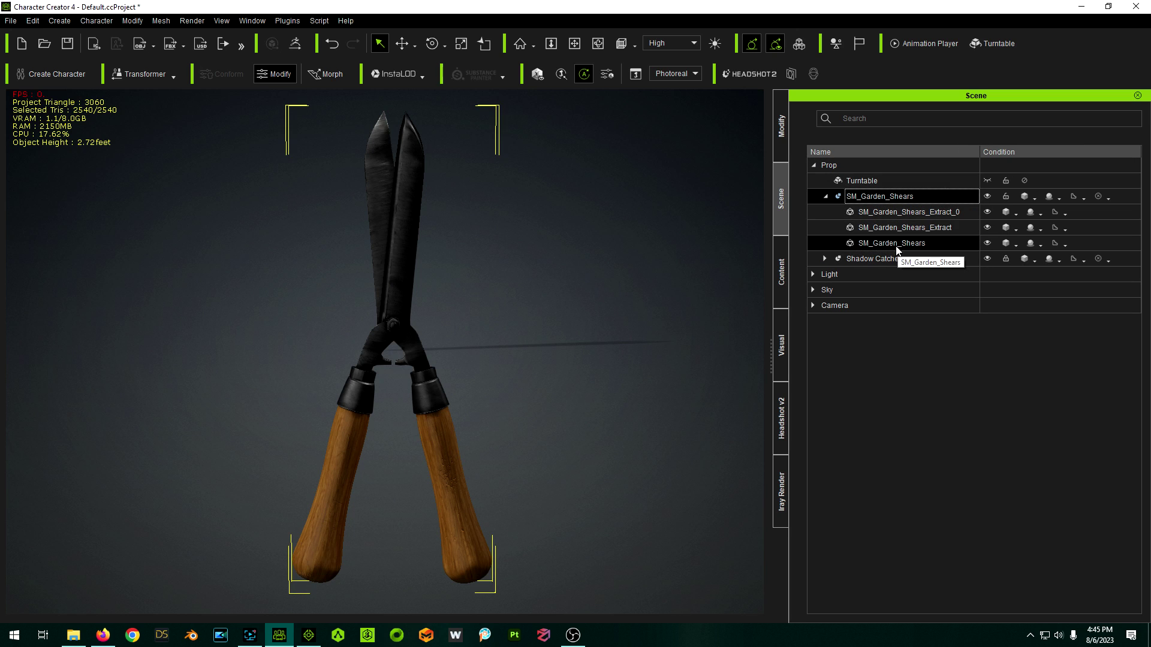
pyautogui.click(986, 240)
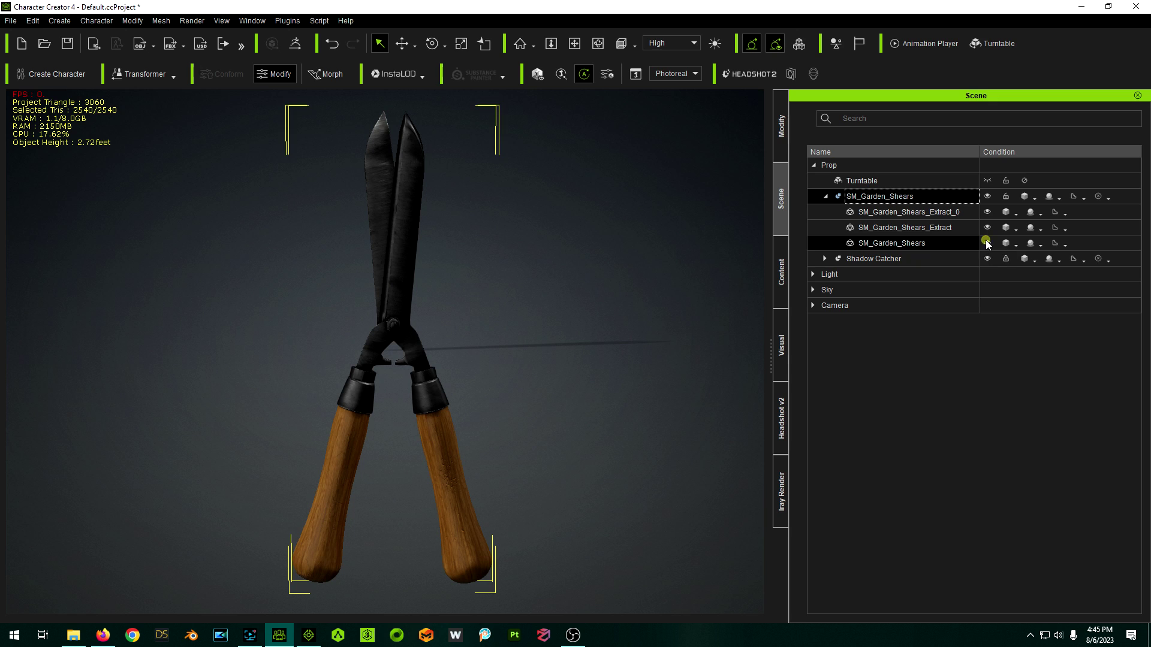
# Rename the small leftover part Nut and the first extracted blade Side1.
pyautogui.doubleClick(915, 243)
pyautogui.write('N')
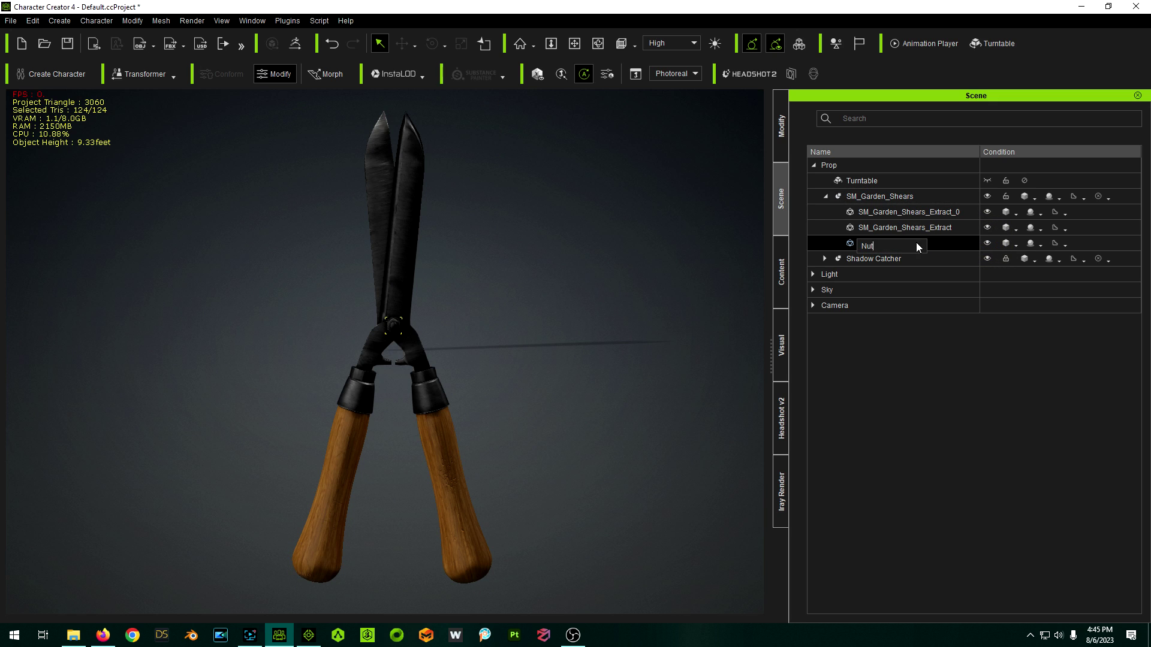
pyautogui.write('ut')
pyautogui.click(905, 213)
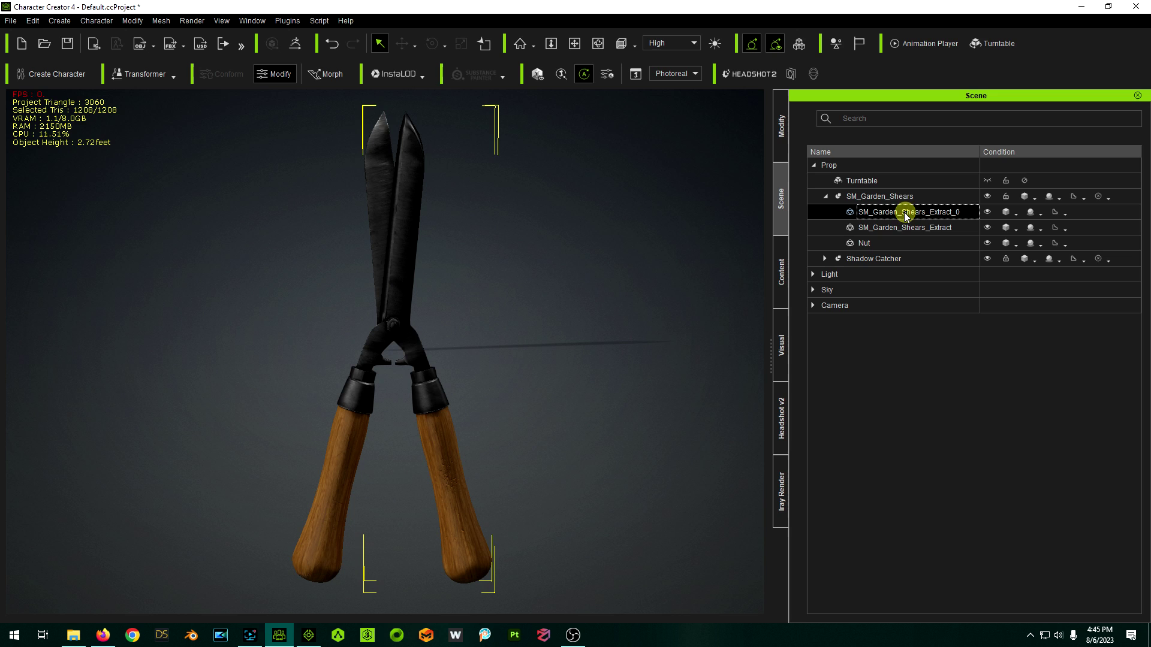
pyautogui.click(987, 213)
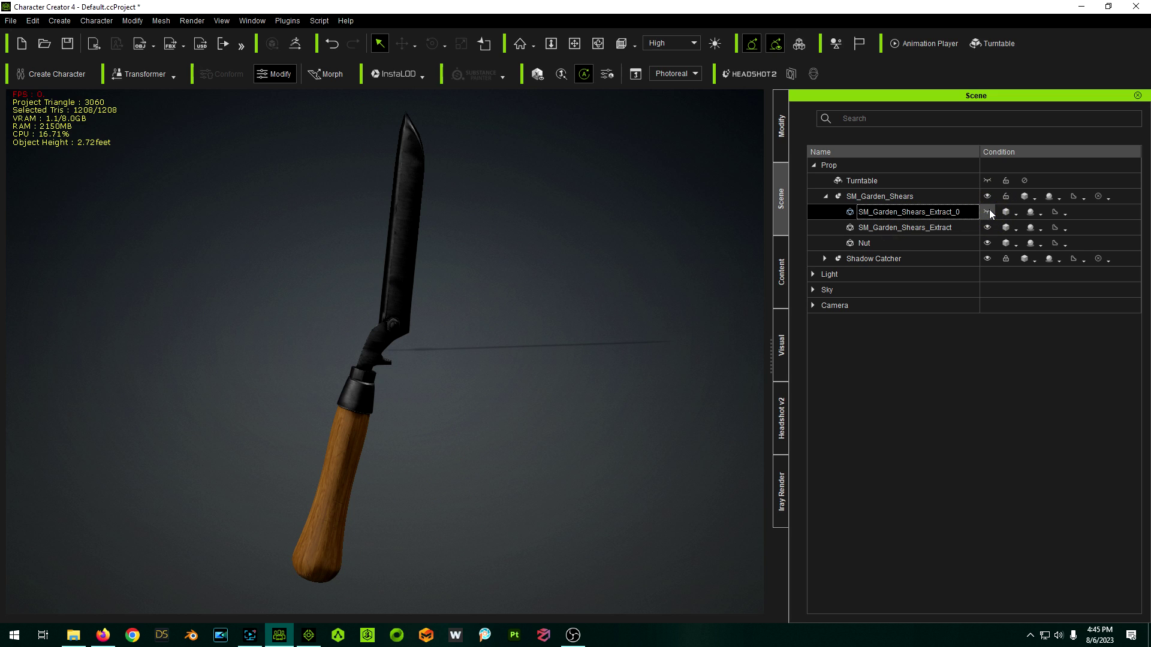
pyautogui.click(988, 212)
pyautogui.click(910, 214)
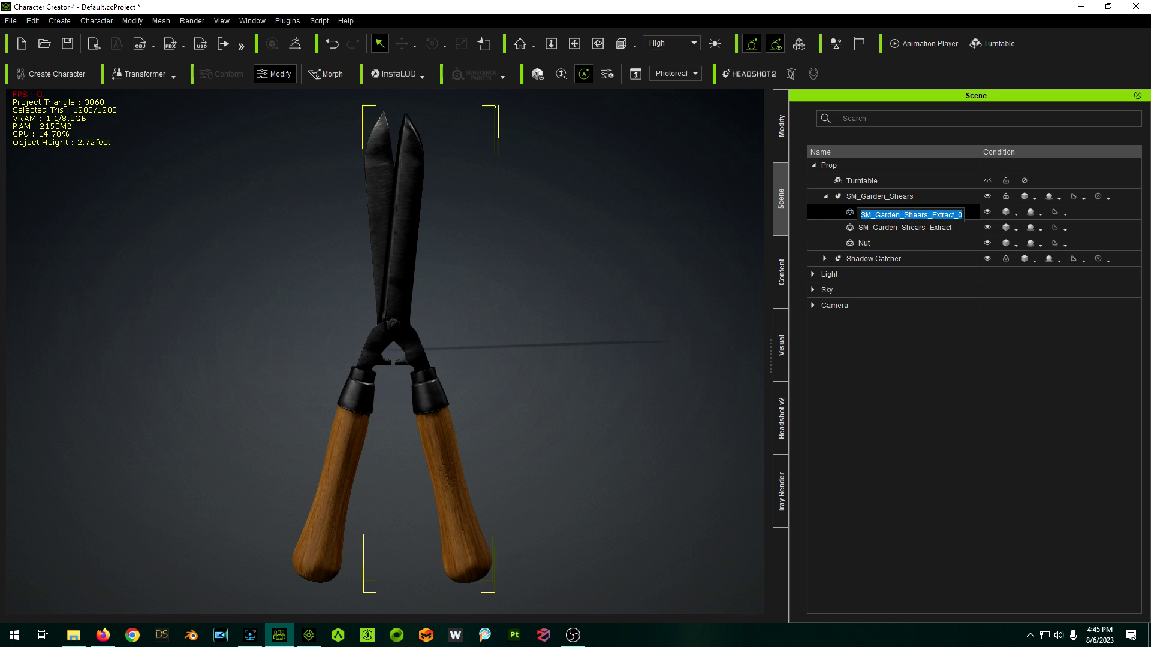
pyautogui.write('Side1')
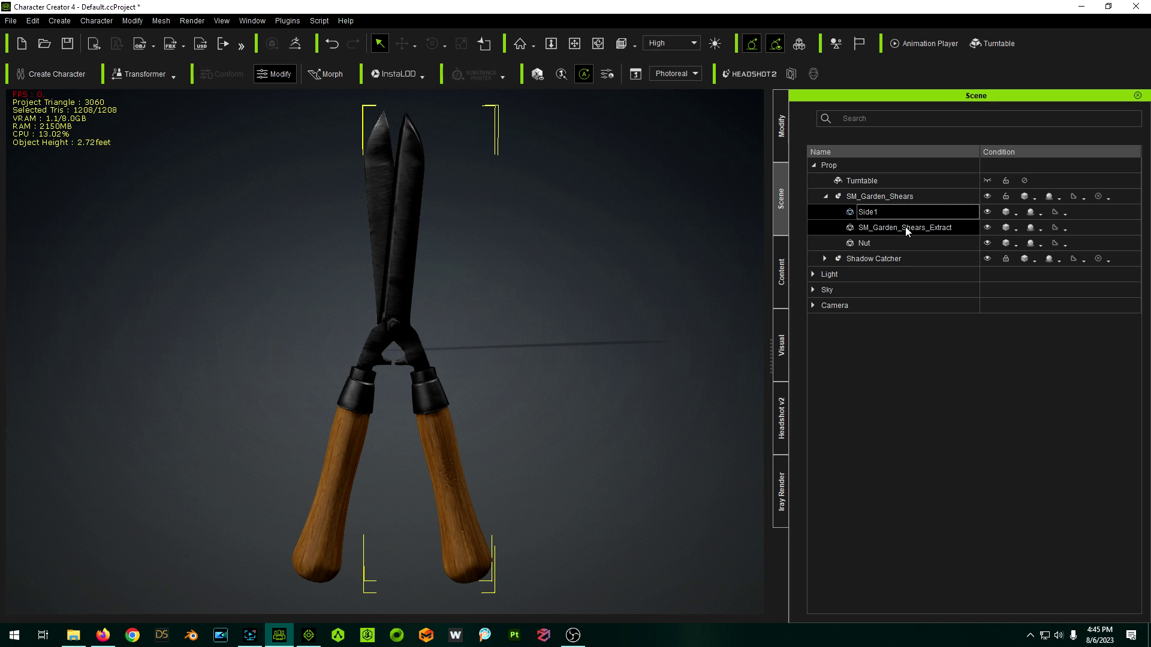
# Rename the other blade Side2 and confirm it by toggling its visibility.
pyautogui.doubleClick(905, 228)
pyautogui.write('Side')
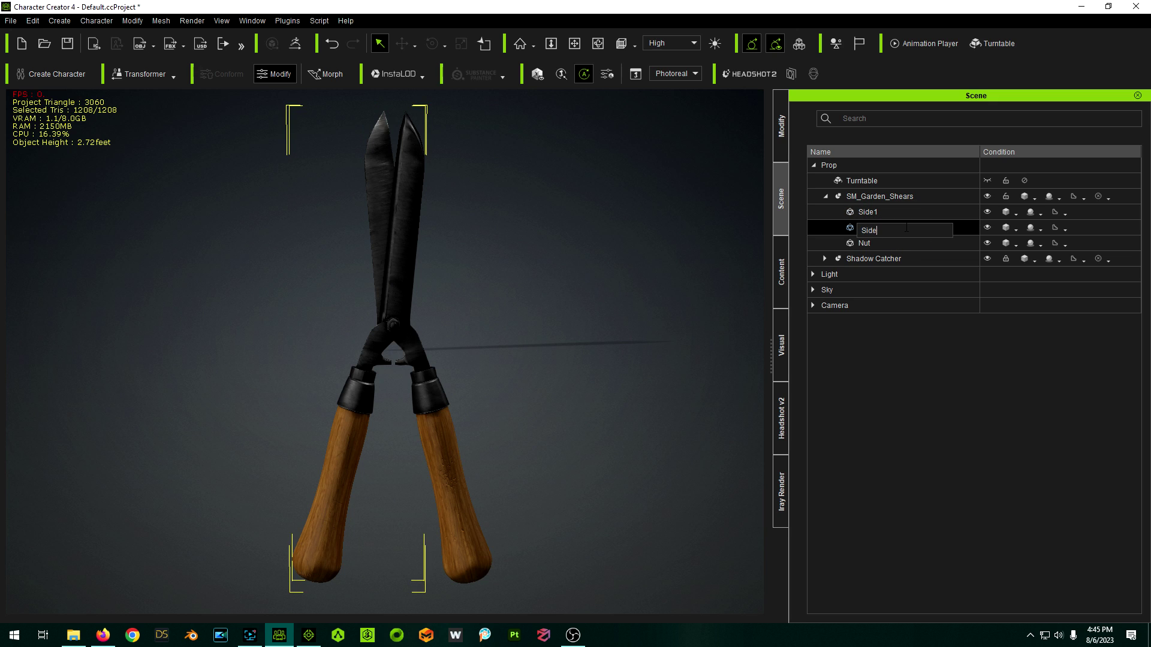
pyautogui.write('2')
pyautogui.press('Return')
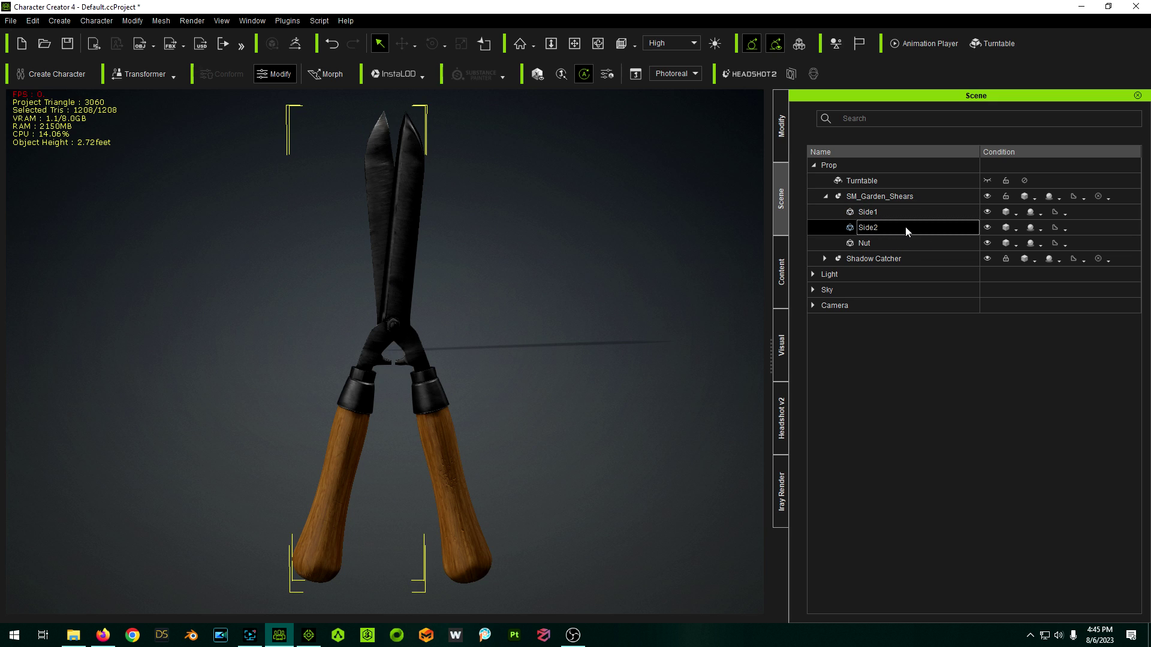
pyautogui.click(988, 227)
pyautogui.click(988, 228)
pyautogui.click(871, 198)
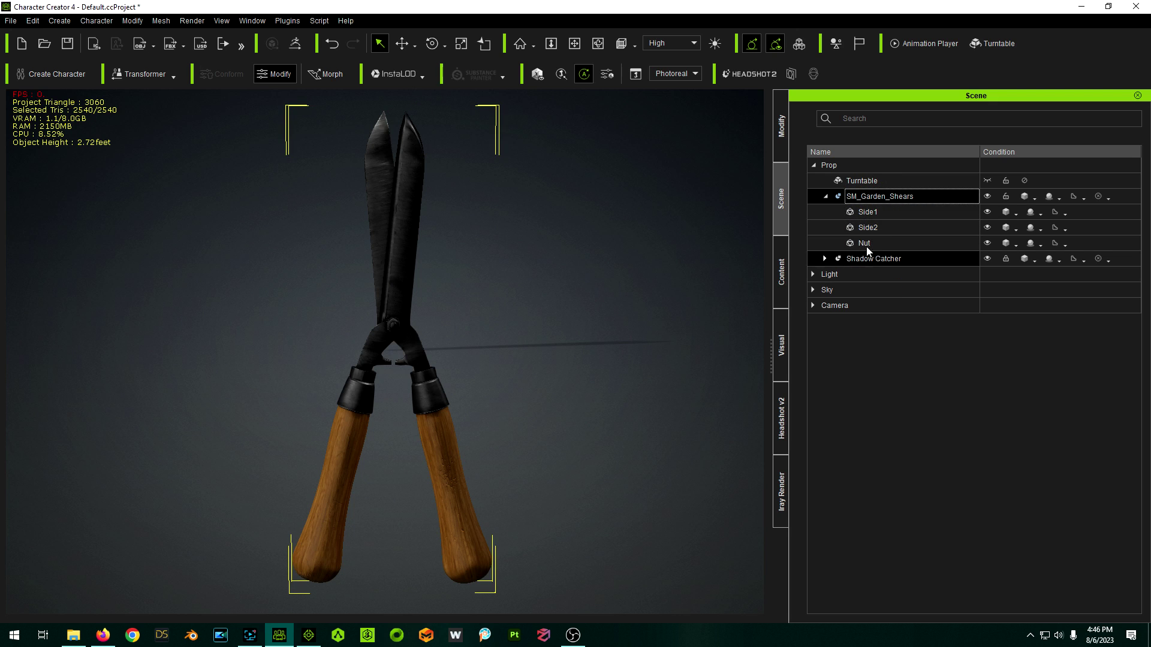
# Convert Side1 into a sub-item prop.
pyautogui.click(872, 214)
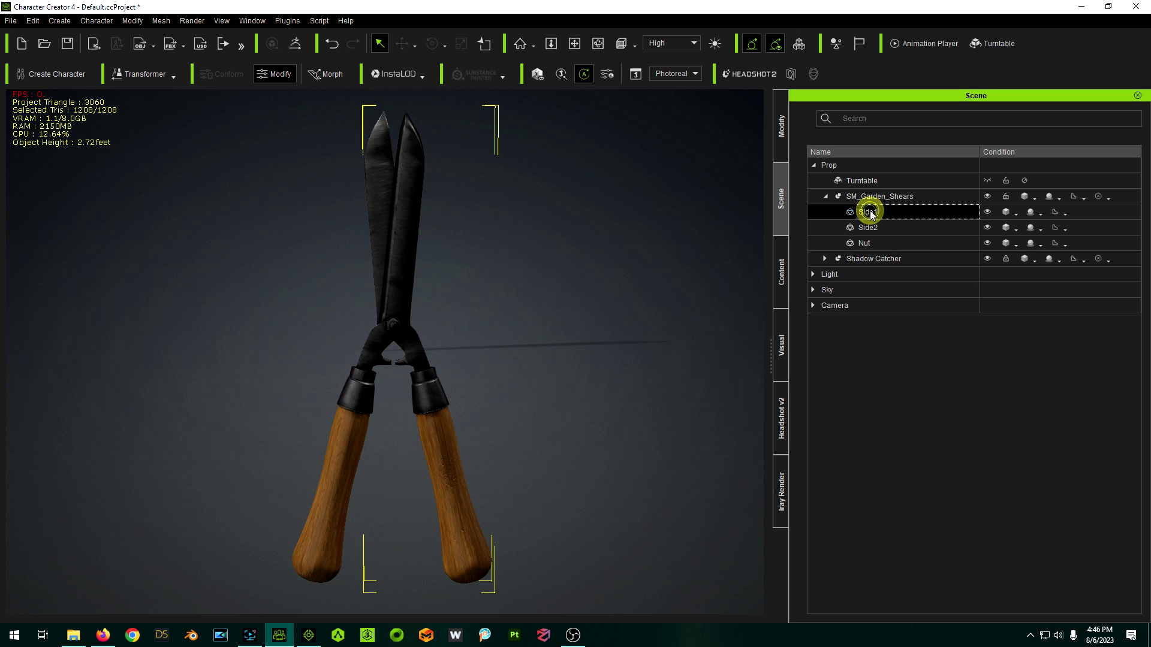
pyautogui.click(781, 125)
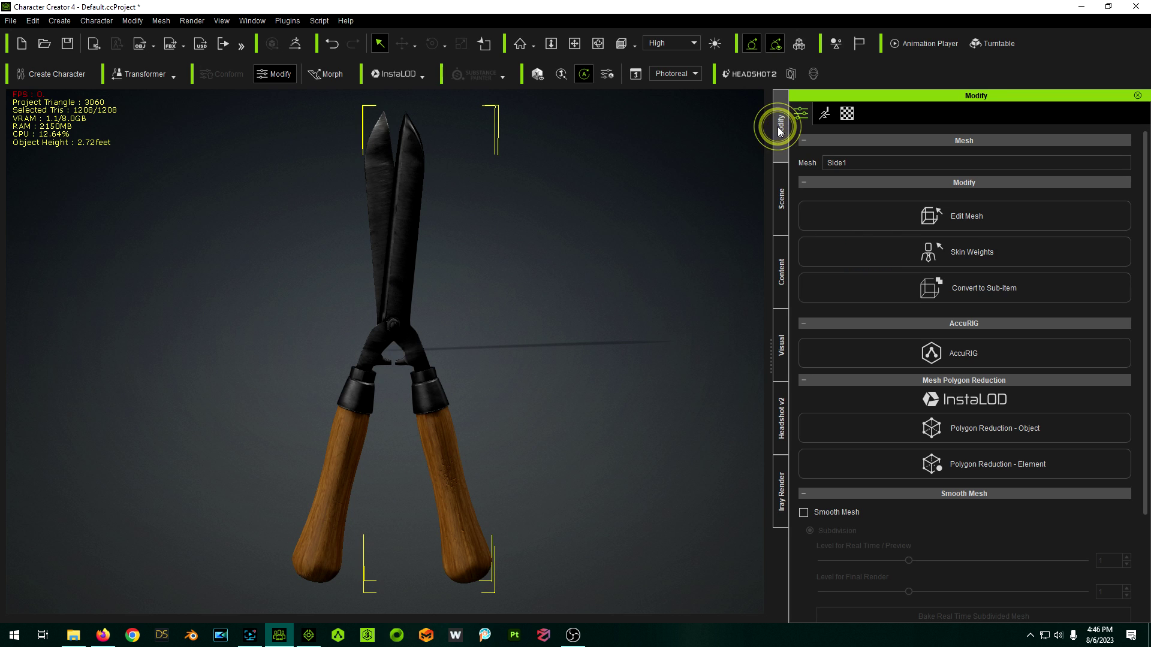
pyautogui.click(1009, 289)
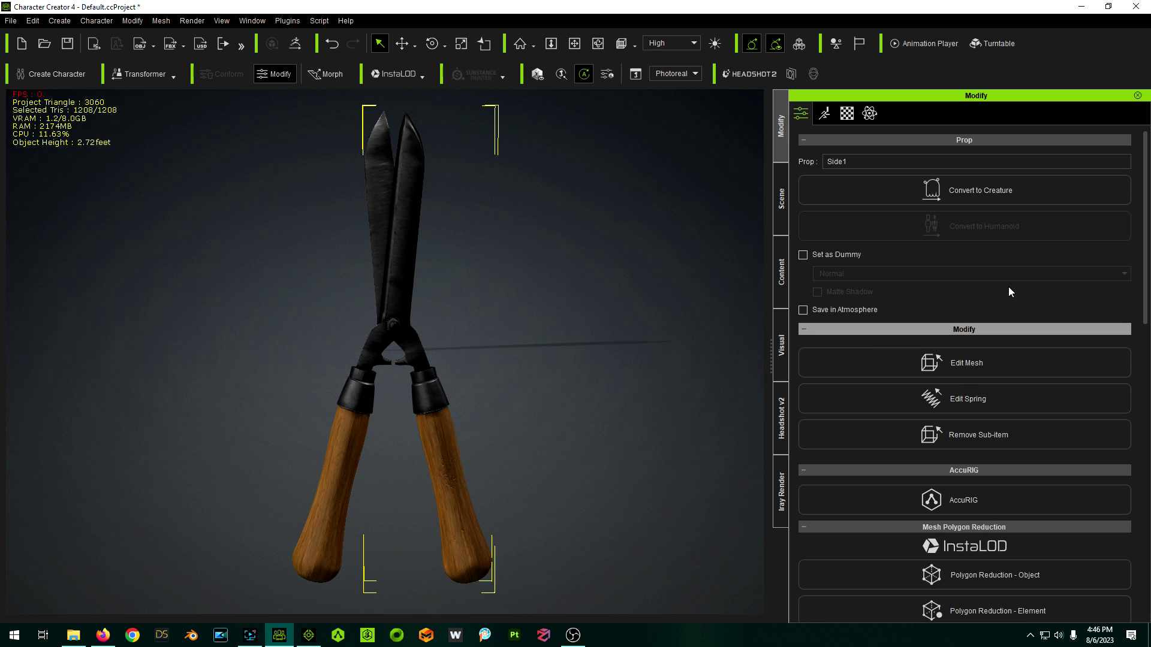
pyautogui.click(780, 198)
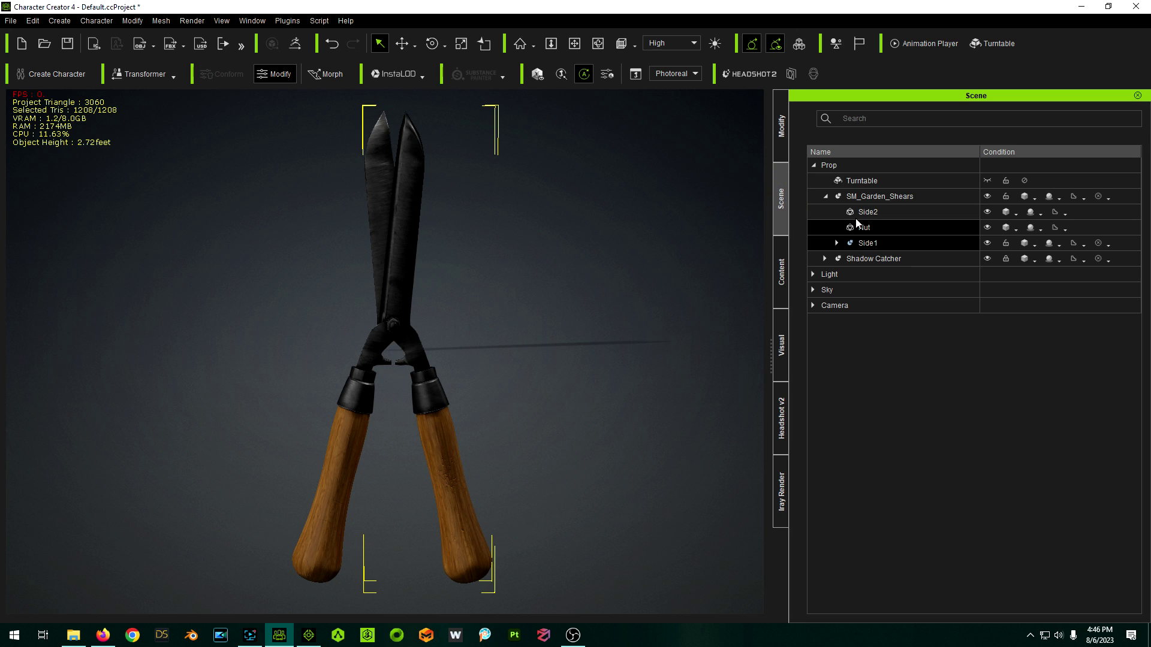
# Convert Side2 into a sub-item prop and reselect the whole shears.
pyautogui.click(855, 213)
pyautogui.click(782, 144)
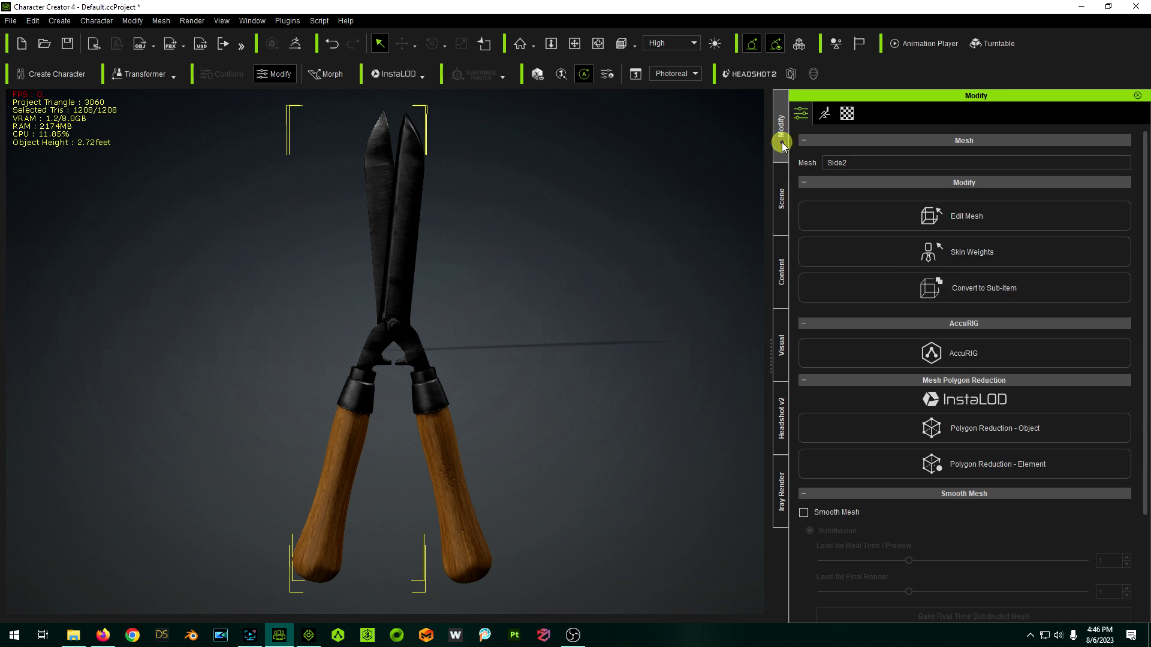
pyautogui.click(958, 292)
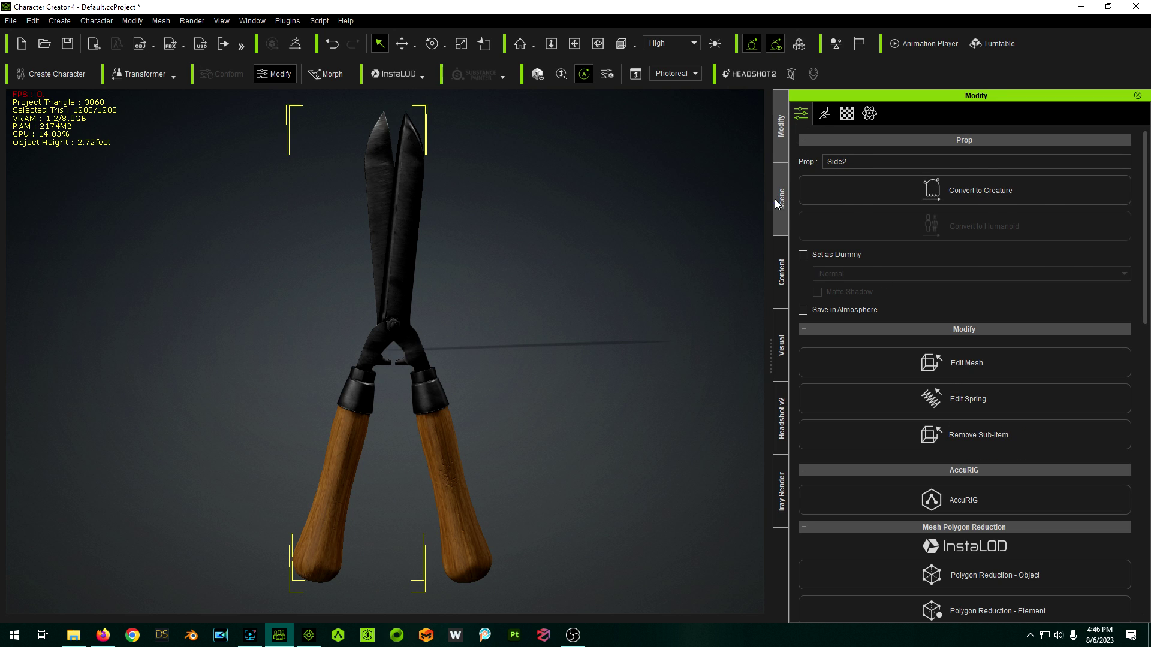
pyautogui.click(780, 199)
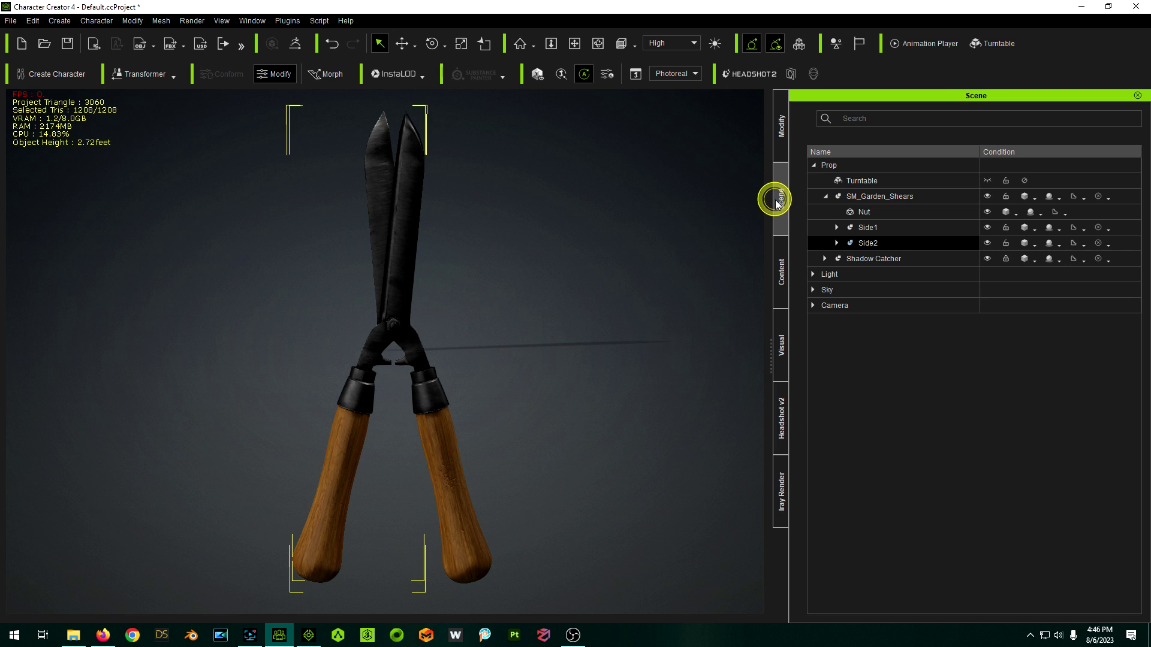
pyautogui.click(872, 196)
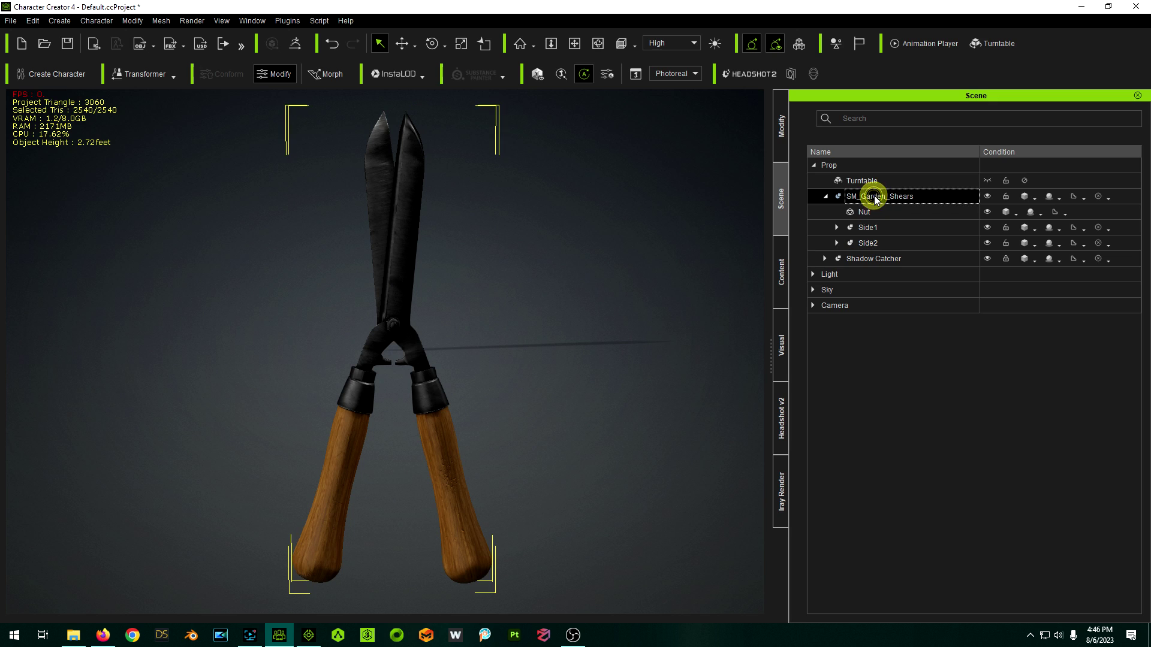
# Select Side1 and try its rotate and move gizmos around the hinge.
pyautogui.click(869, 228)
pyautogui.scroll(-2, 307, 375)
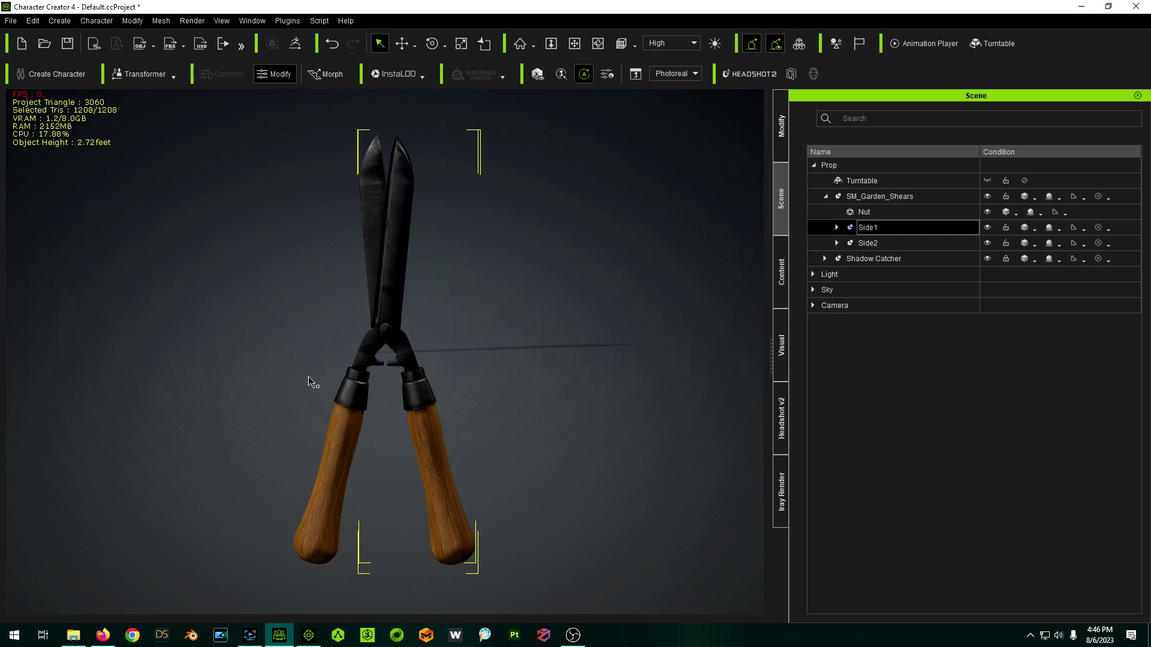
pyautogui.press('e')
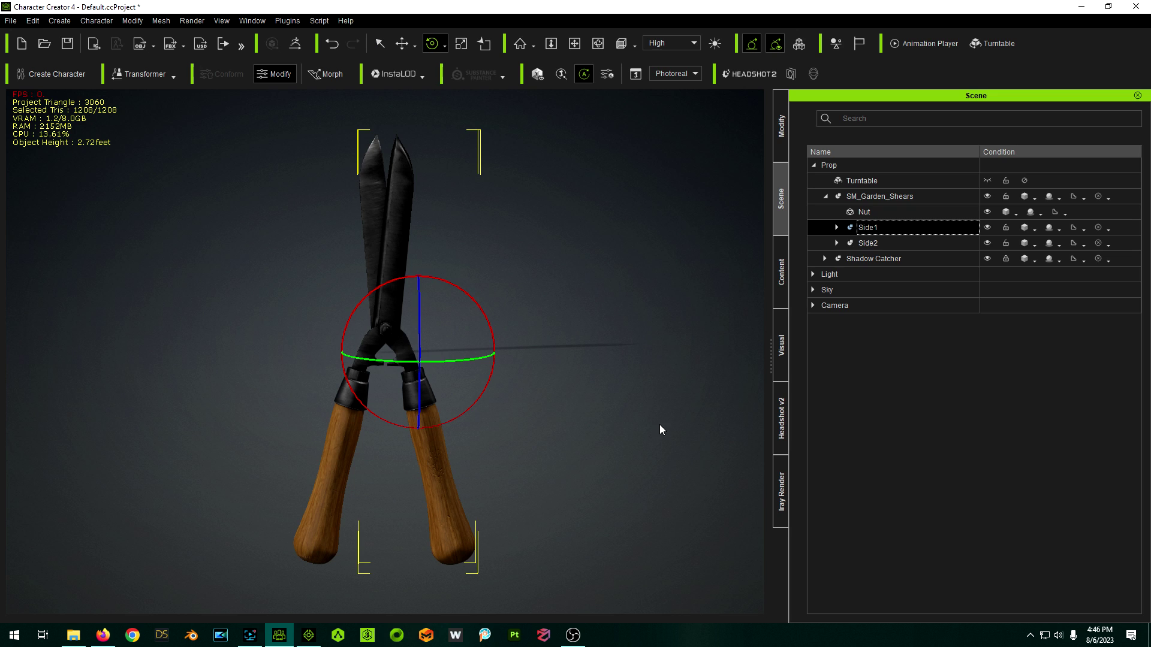
pyautogui.moveTo(660, 426); pyautogui.dragTo(707, 388, button='right')
pyautogui.press('w')
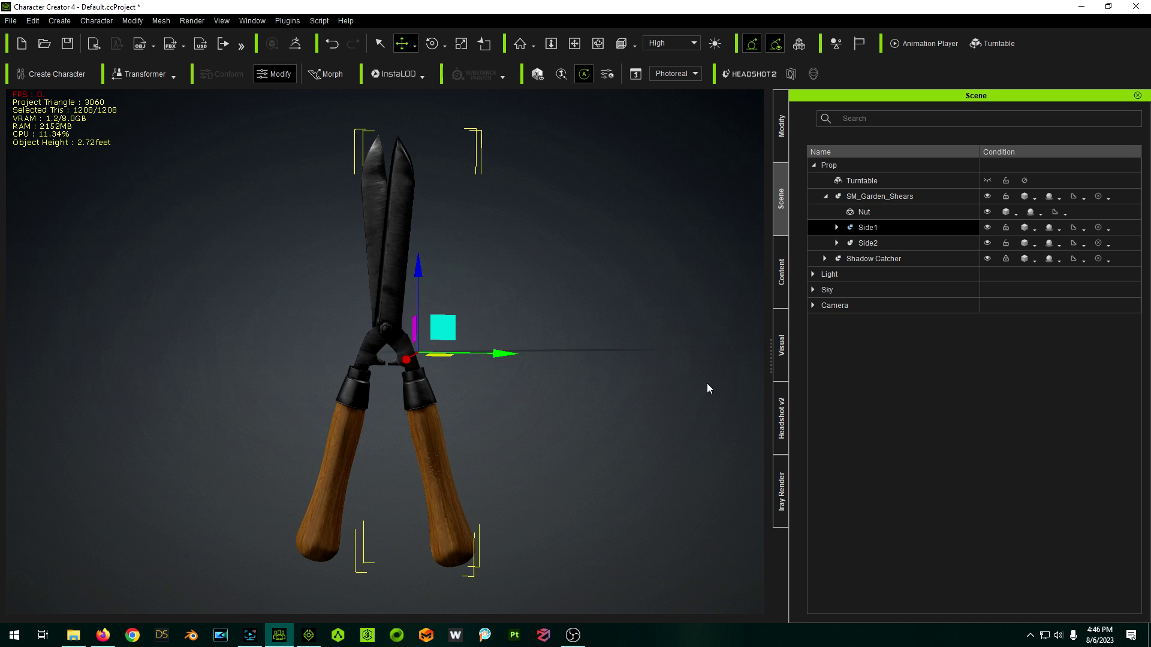
# Edit Side1's pivot and inspect it at the hinge, offsets X -0.9, Y -0.4, Z 4.6.
pyautogui.click(782, 125)
pyautogui.scroll(-6, 883, 426)
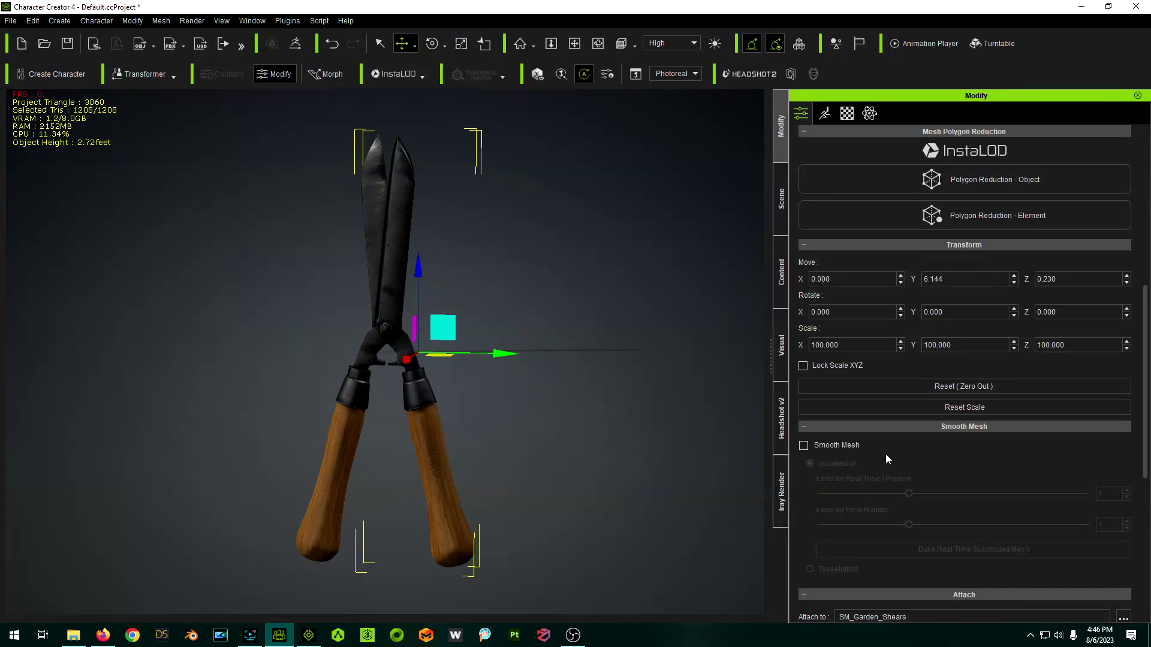
pyautogui.scroll(-5, 886, 458)
pyautogui.click(964, 603)
pyautogui.scroll(5, 411, 321)
pyautogui.moveTo(411, 322); pyautogui.dragTo(187, 424, button='right')
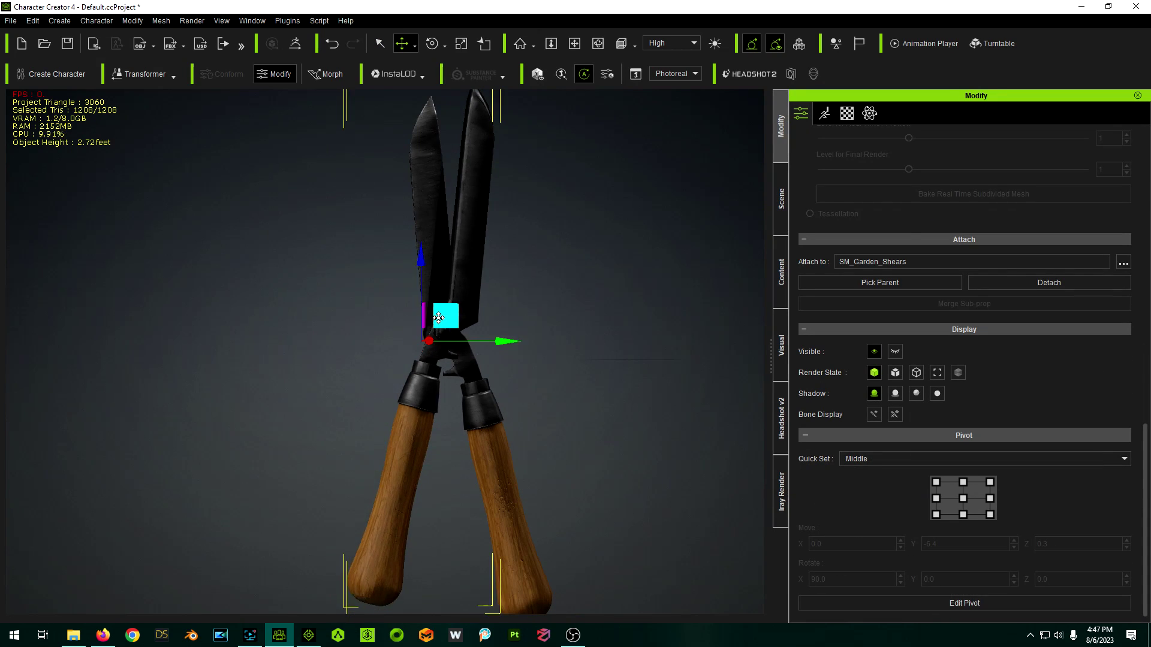
pyautogui.click(963, 602)
pyautogui.scroll(5, 389, 300)
pyautogui.moveTo(389, 300); pyautogui.dragTo(244, 354, button='right')
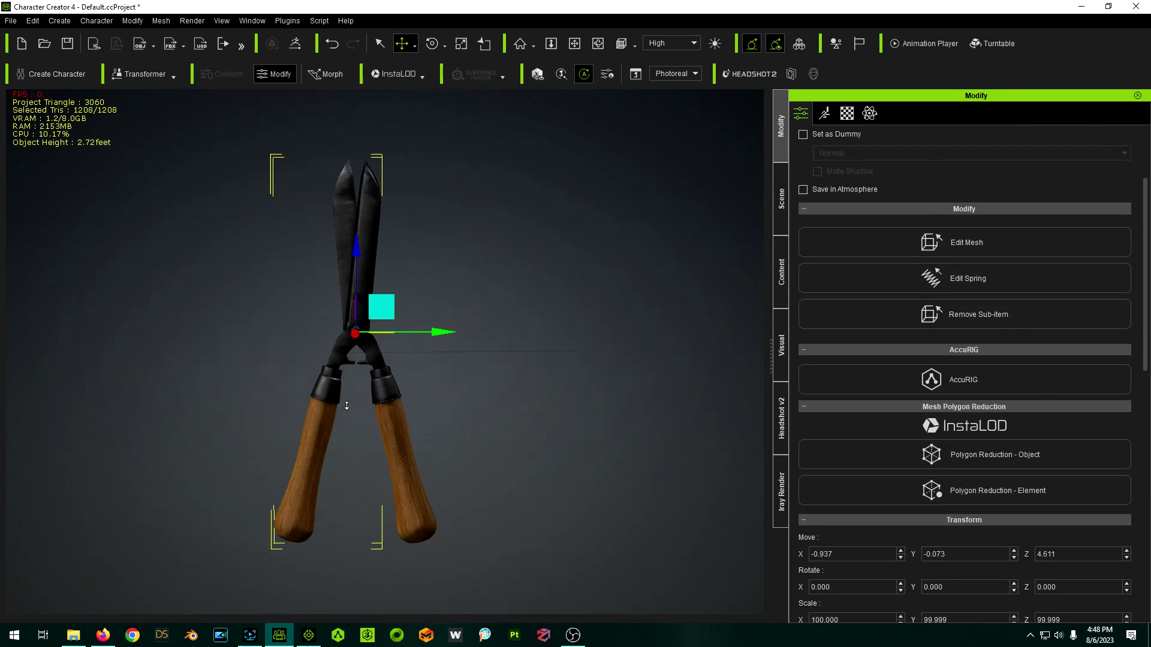
# Select the whole shears prop, test moving it to the right, then undo the move.
pyautogui.click(781, 195)
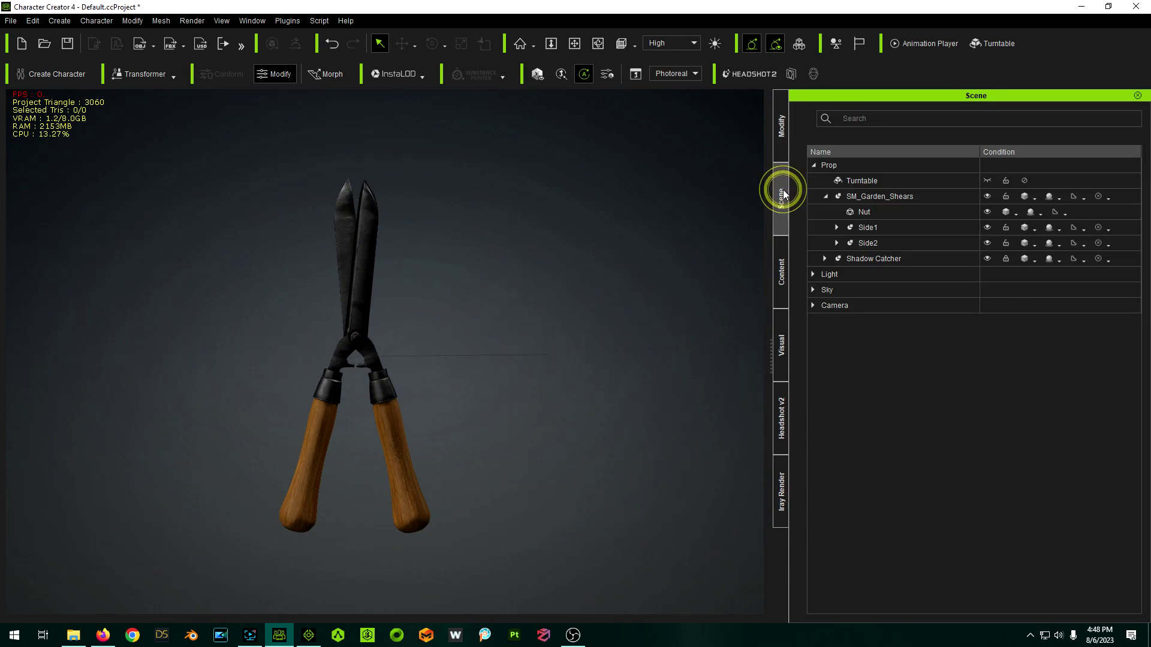
pyautogui.click(873, 197)
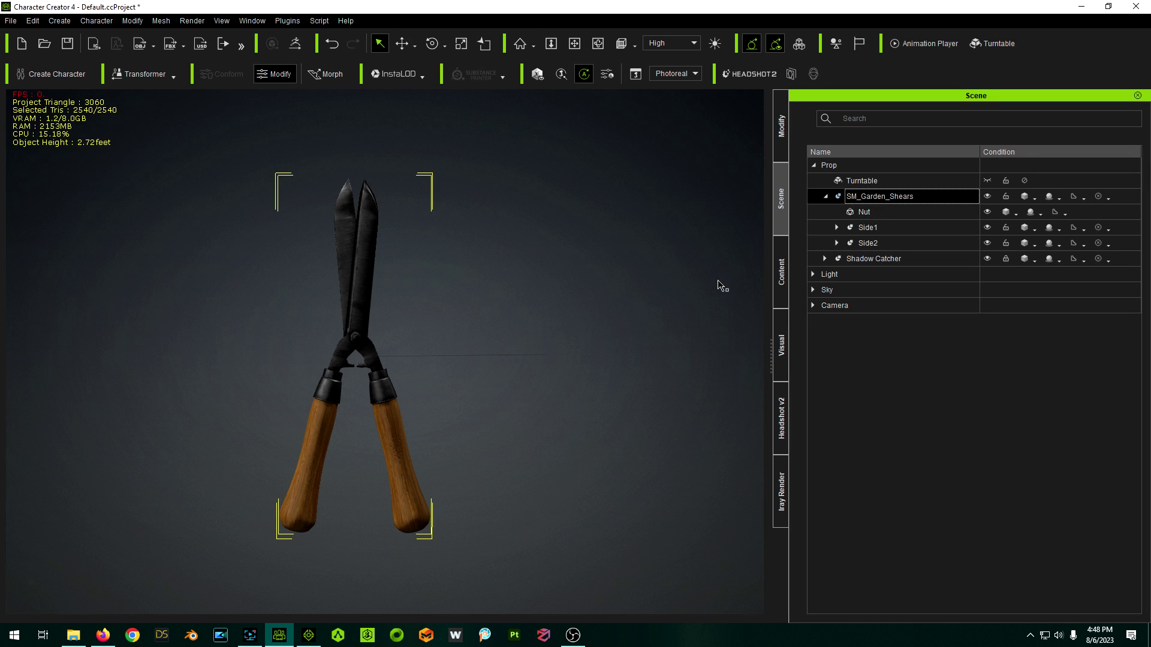
pyautogui.press('w')
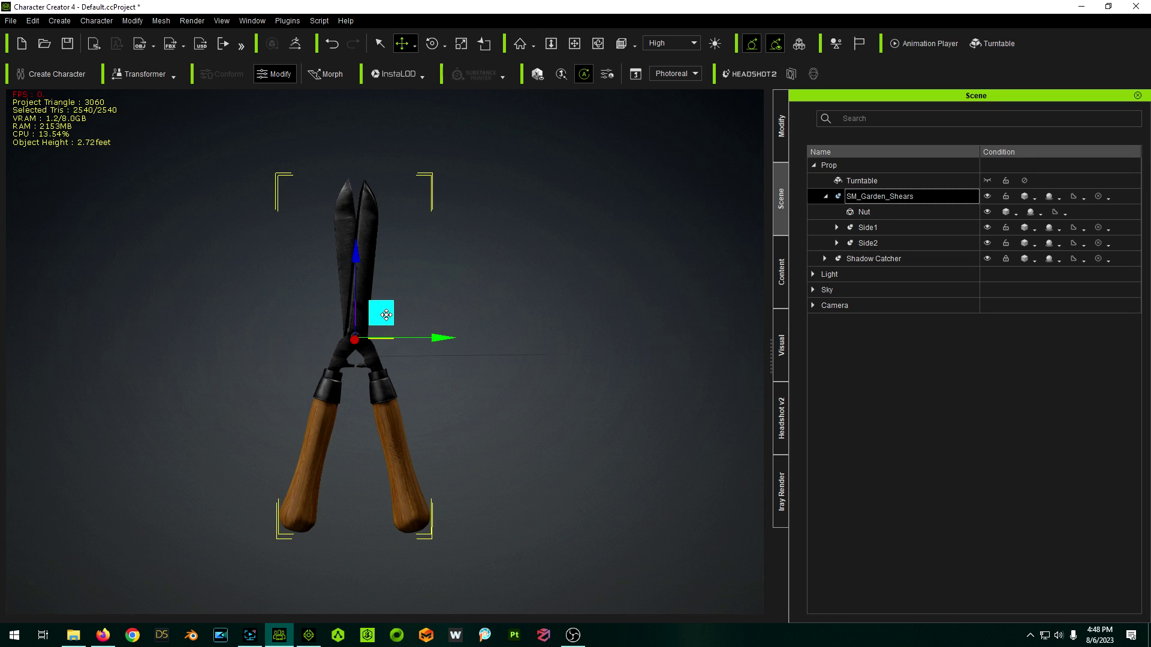
pyautogui.click(388, 318)
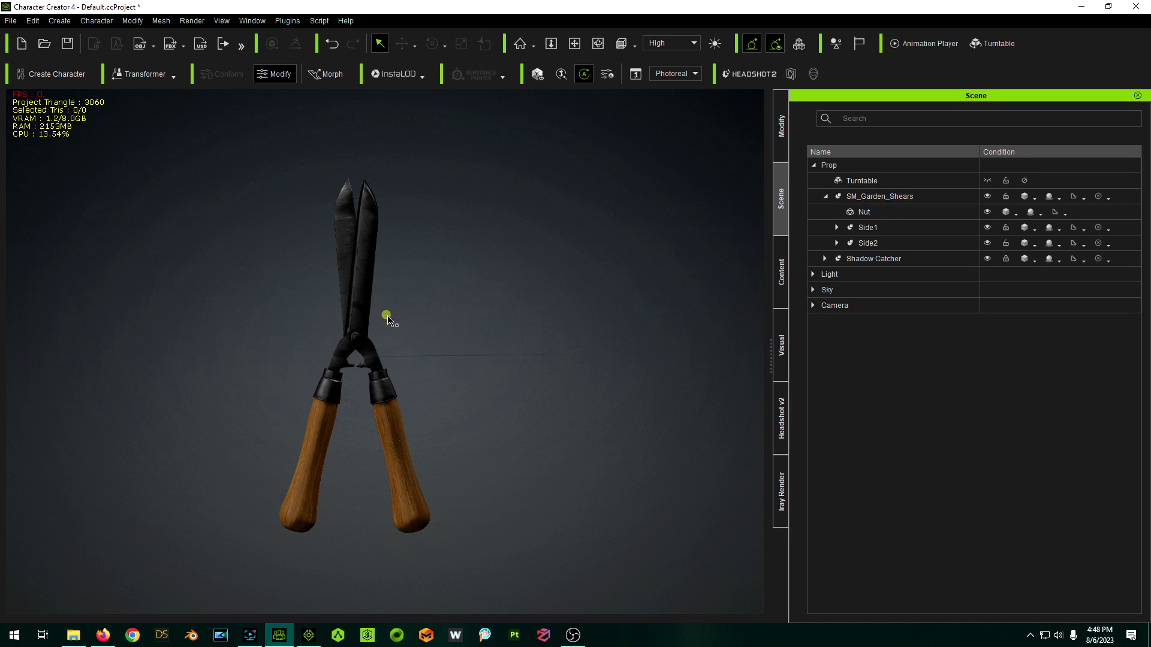
pyautogui.click(353, 306)
pyautogui.press('w')
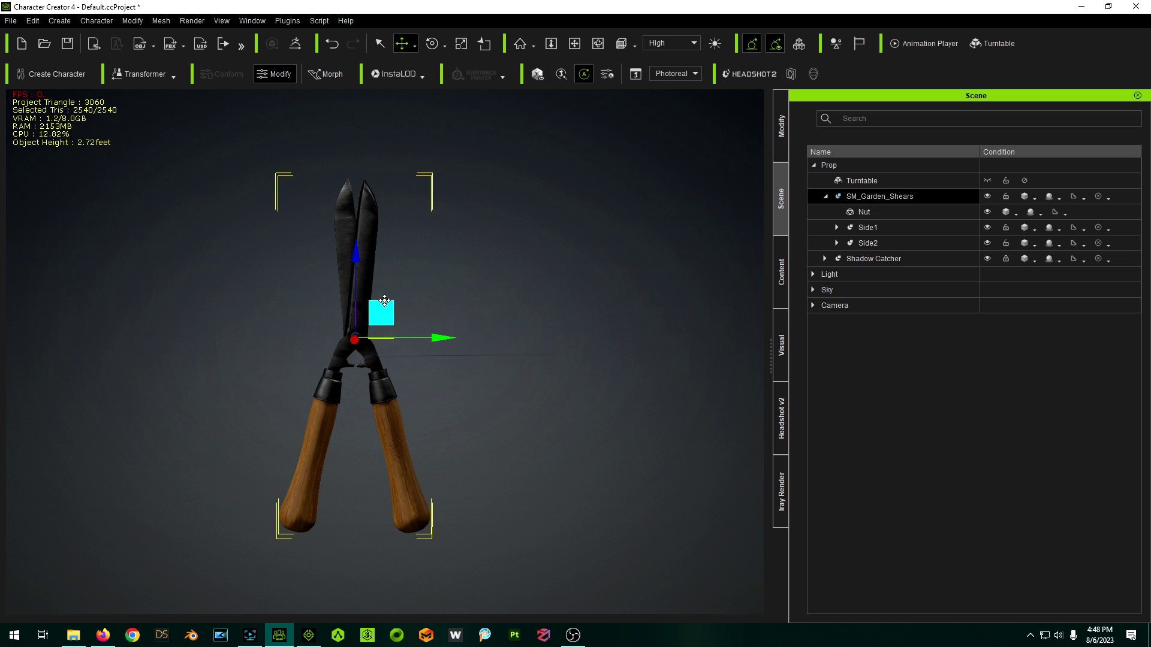
pyautogui.moveTo(384, 301); pyautogui.dragTo(404, 340)
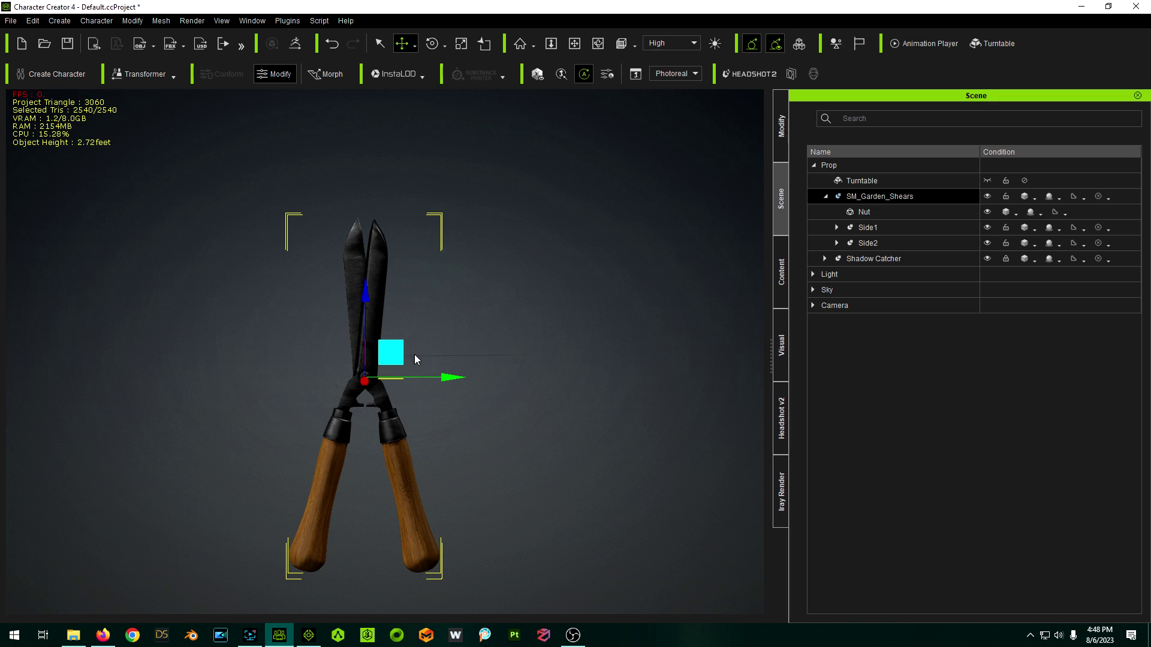
pyautogui.hotkey('ctrl', 'z')
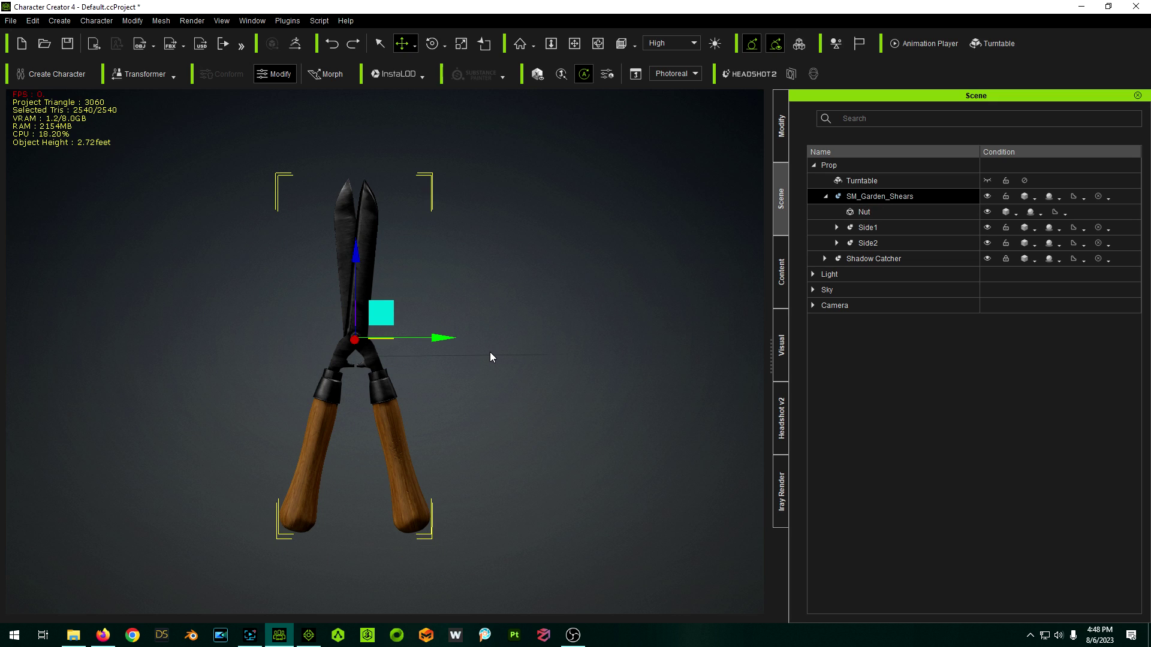
# Rotate Side1 around the hinge, select Side2, and inspect the opened shears from several angles.
pyautogui.click(853, 232)
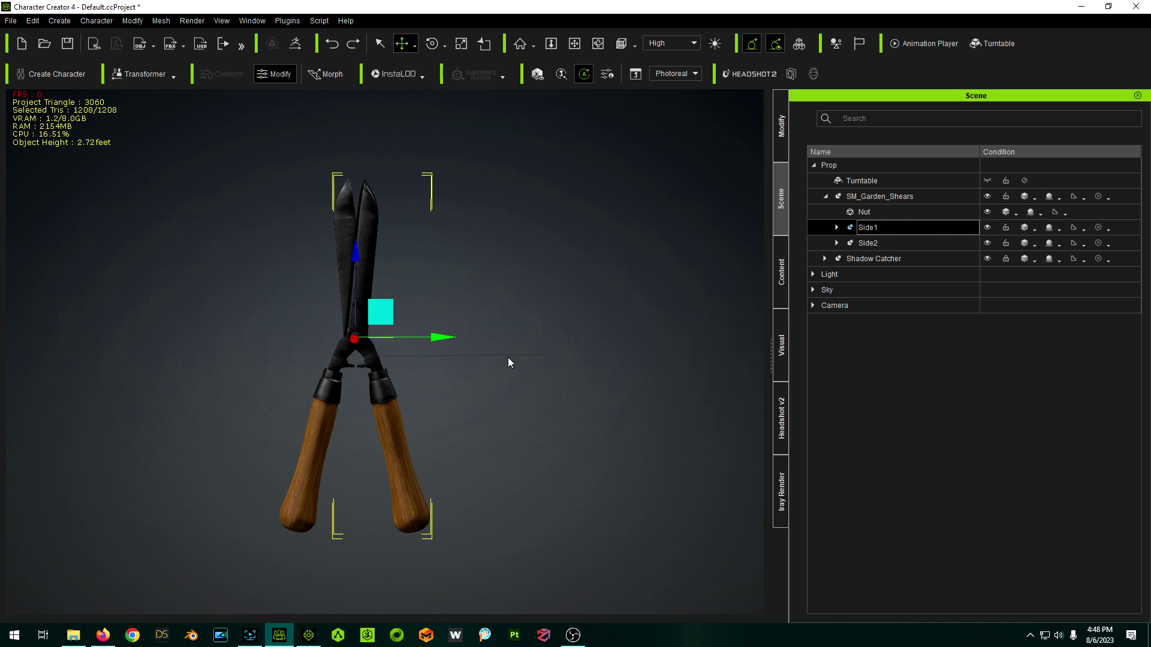
pyautogui.press('e')
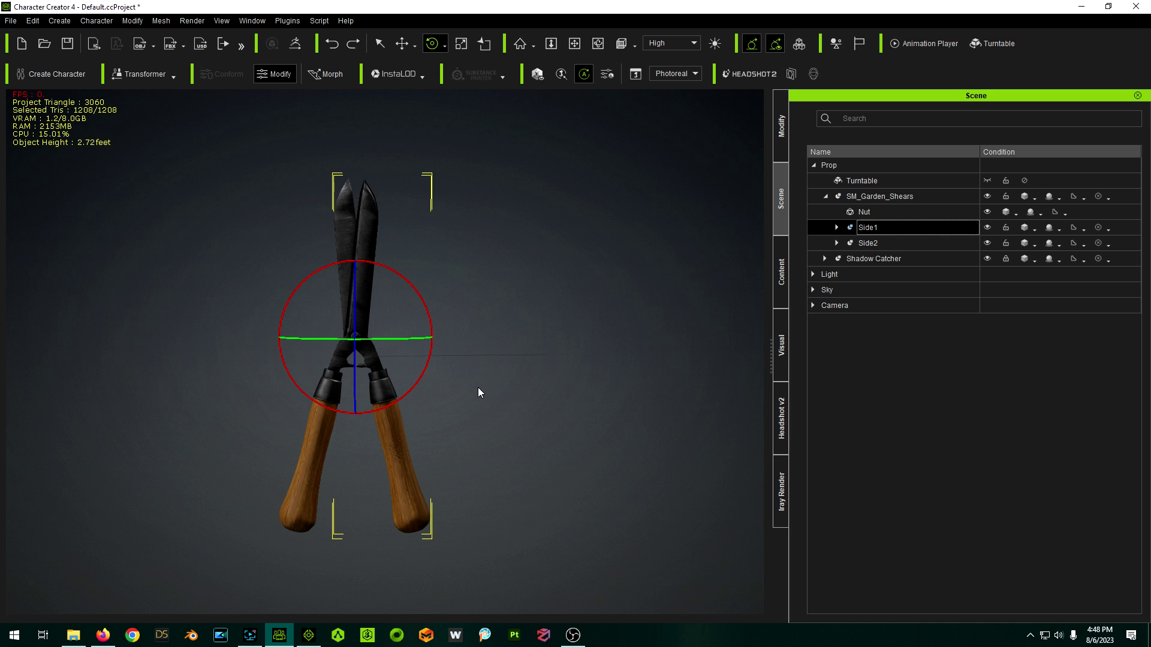
pyautogui.moveTo(416, 289)
pyautogui.mouseDown()
pyautogui.moveTo(406, 278)
pyautogui.moveTo(420, 305)
pyautogui.mouseUp()
pyautogui.click(319, 445)
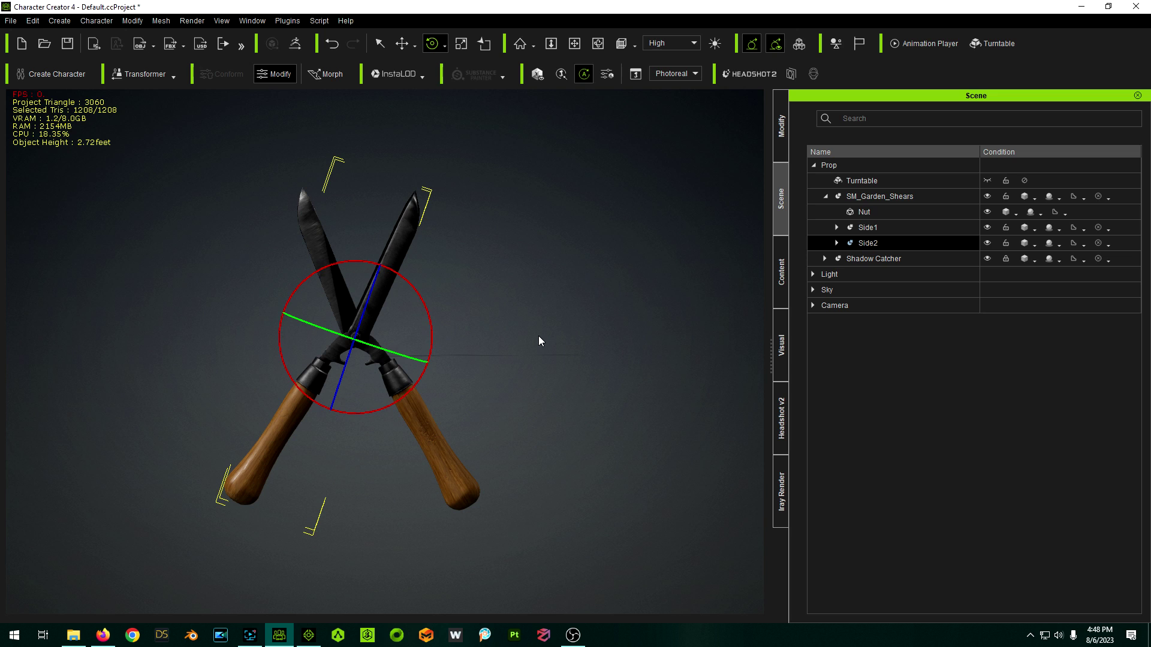
pyautogui.scroll(2, 217, 277)
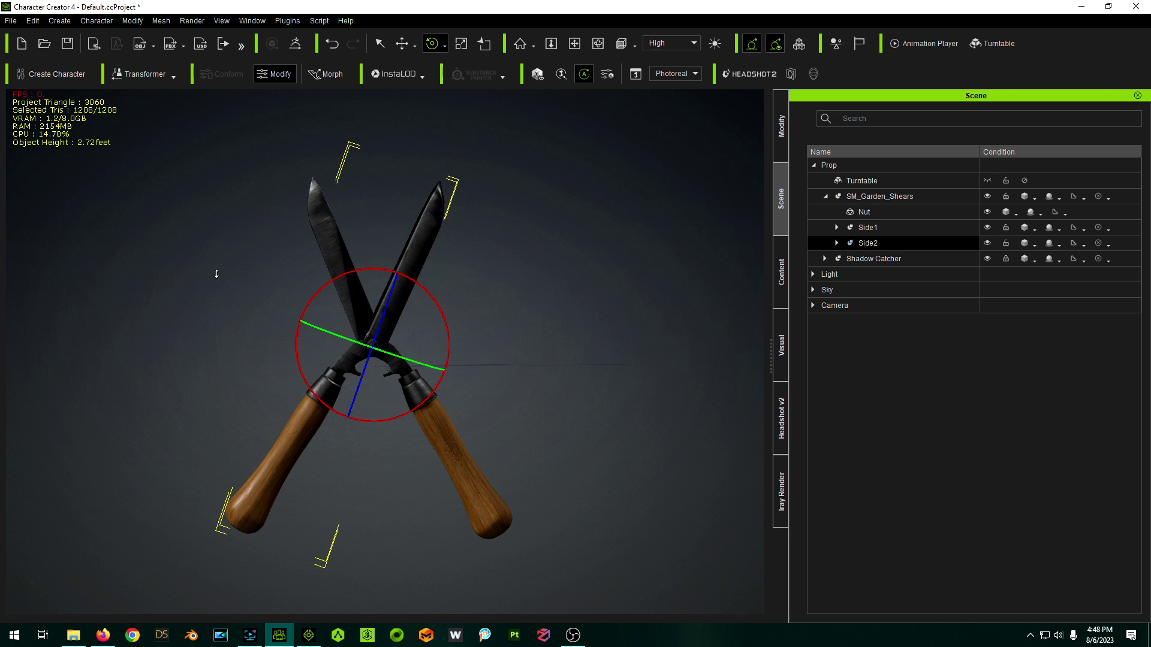
pyautogui.moveTo(639, 355); pyautogui.dragTo(494, 363, button='right')
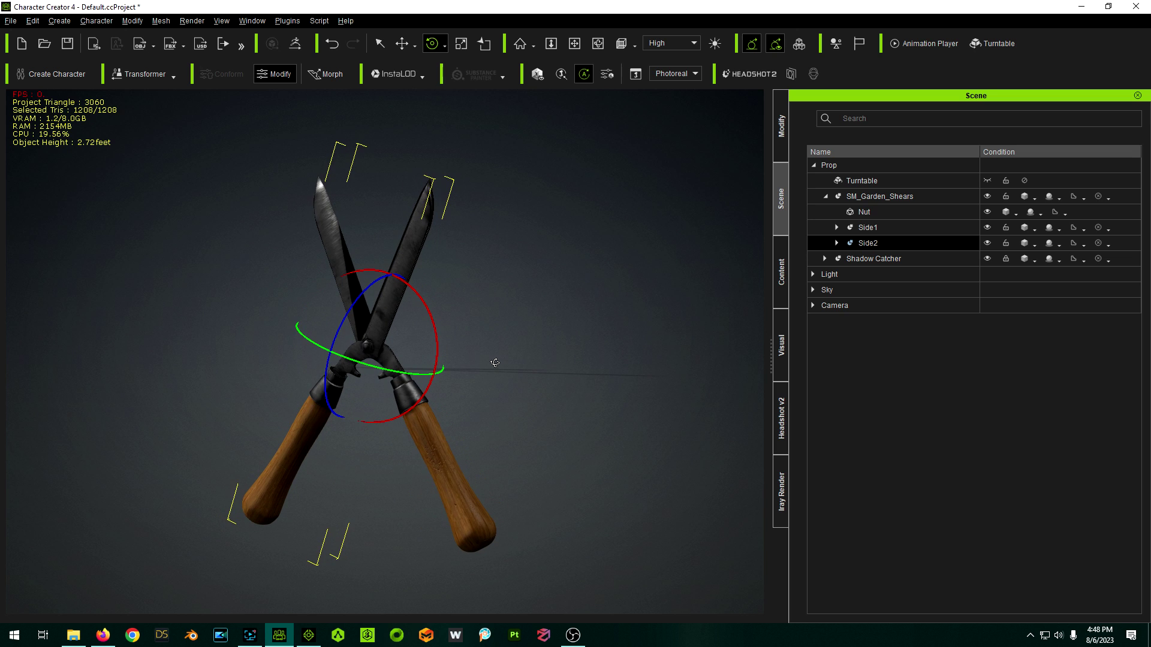
pyautogui.moveTo(566, 360); pyautogui.dragTo(669, 371, button='right')
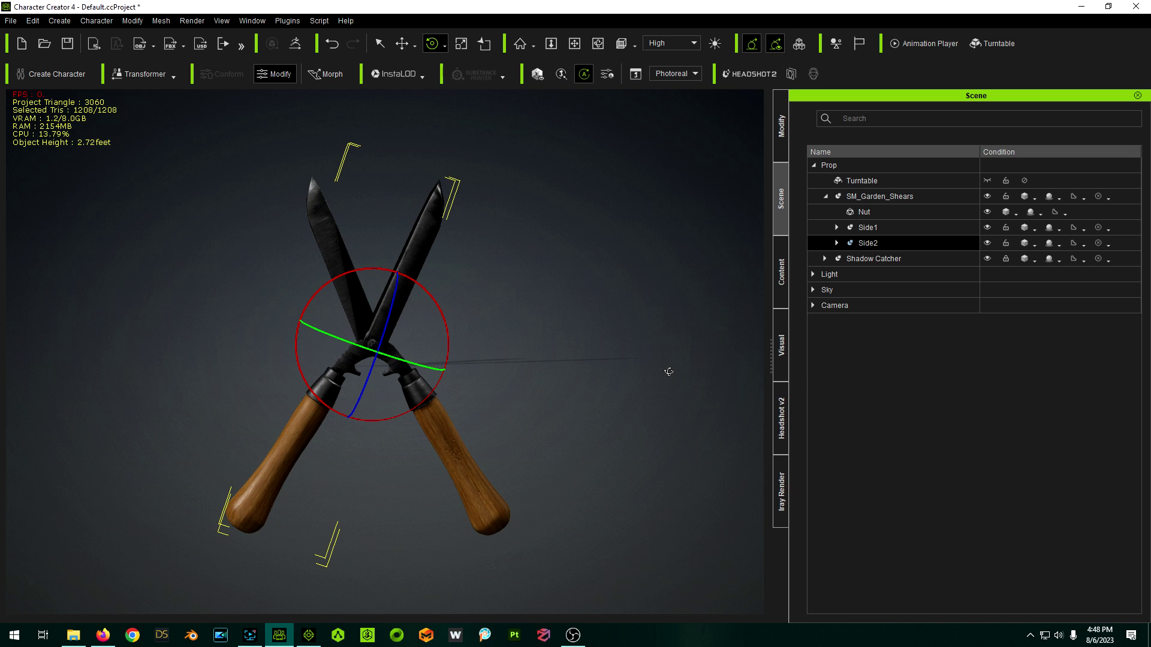
# Undo back to the closed pose and send SM_Garden_Shears to iClone 8.
pyautogui.hotkey('ctrl', 'z')
pyautogui.hotkey('ctrl', 'z')
pyautogui.hotkey('ctrl', 'z')
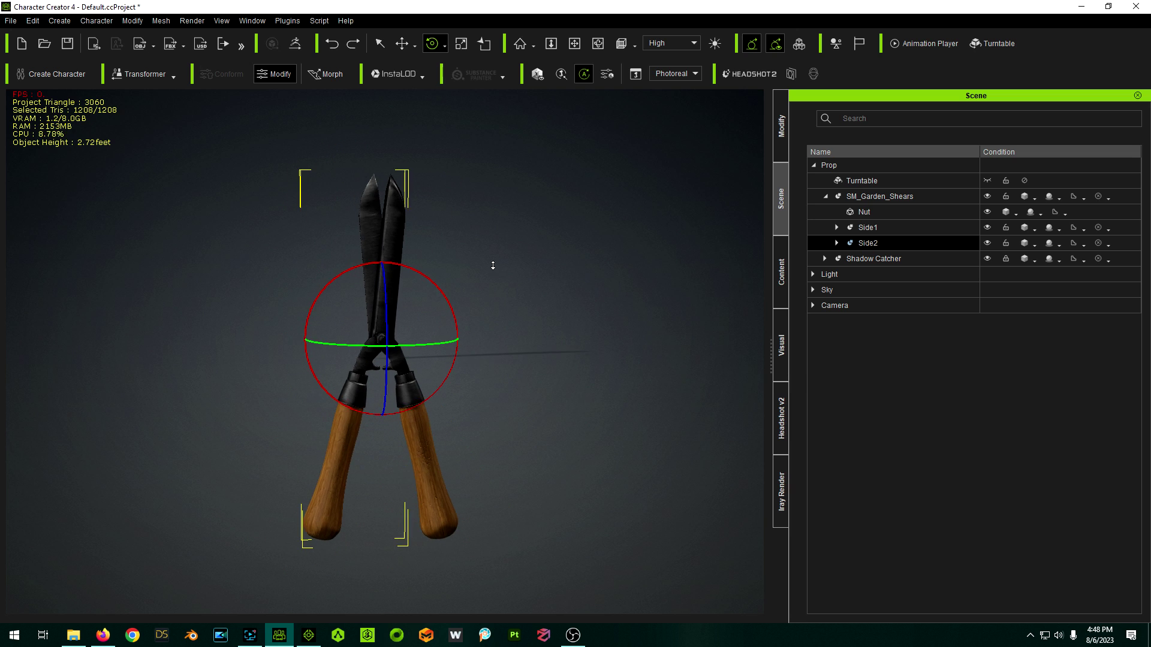
pyautogui.moveTo(560, 355); pyautogui.dragTo(548, 329, button='middle')
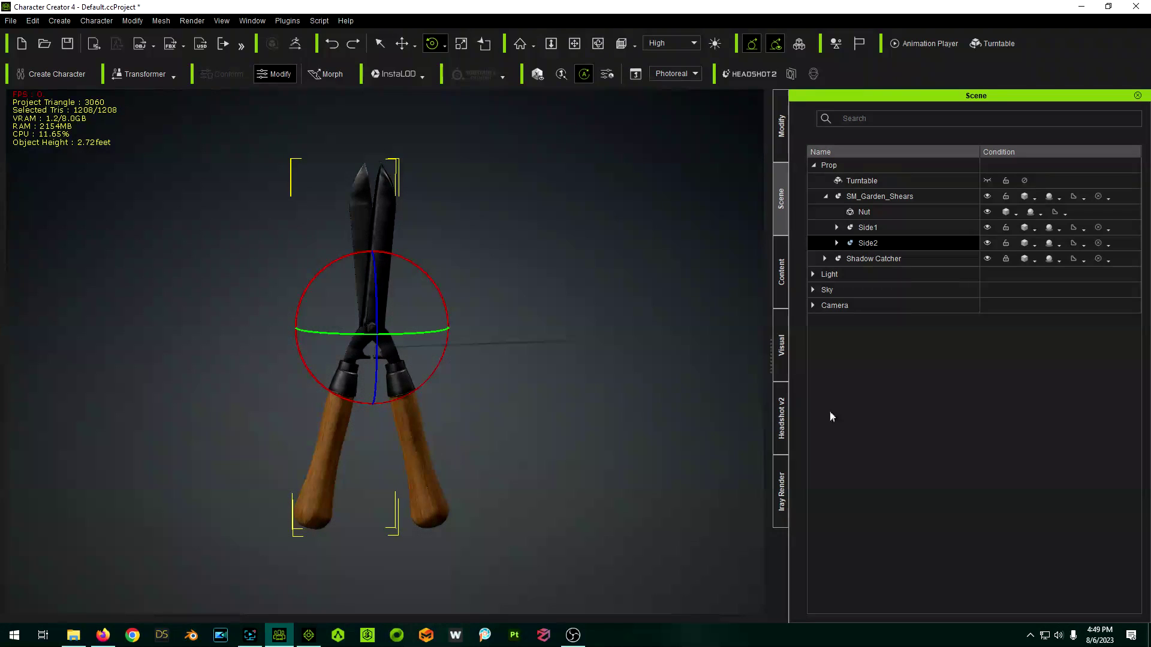
pyautogui.click(861, 196)
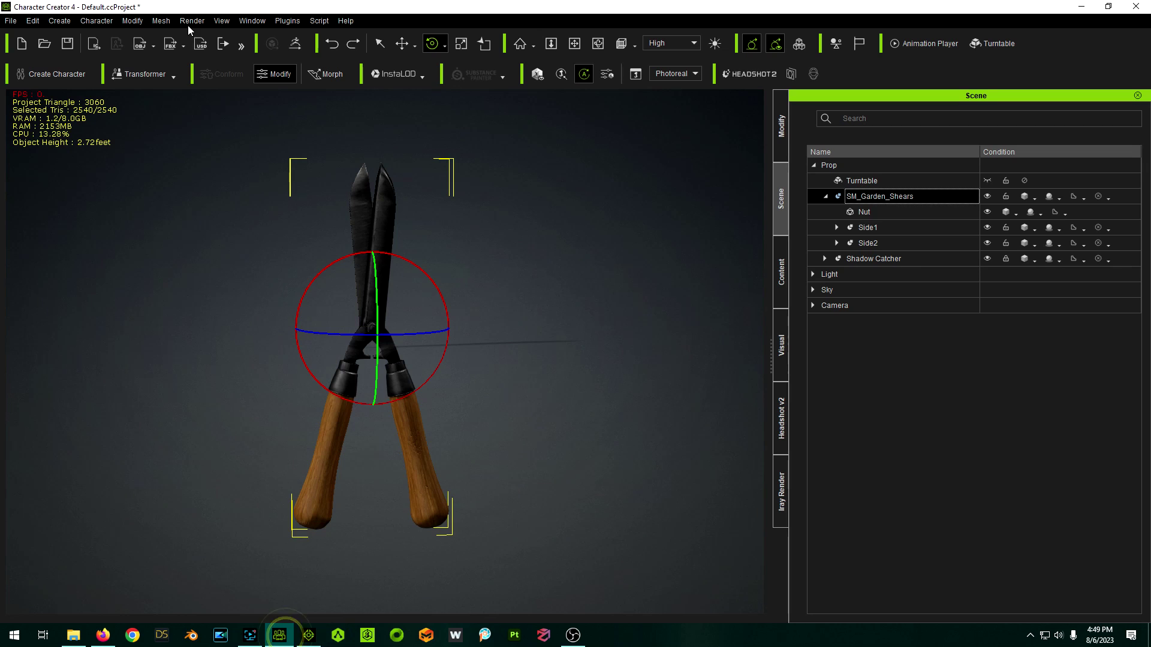
pyautogui.click(95, 46)
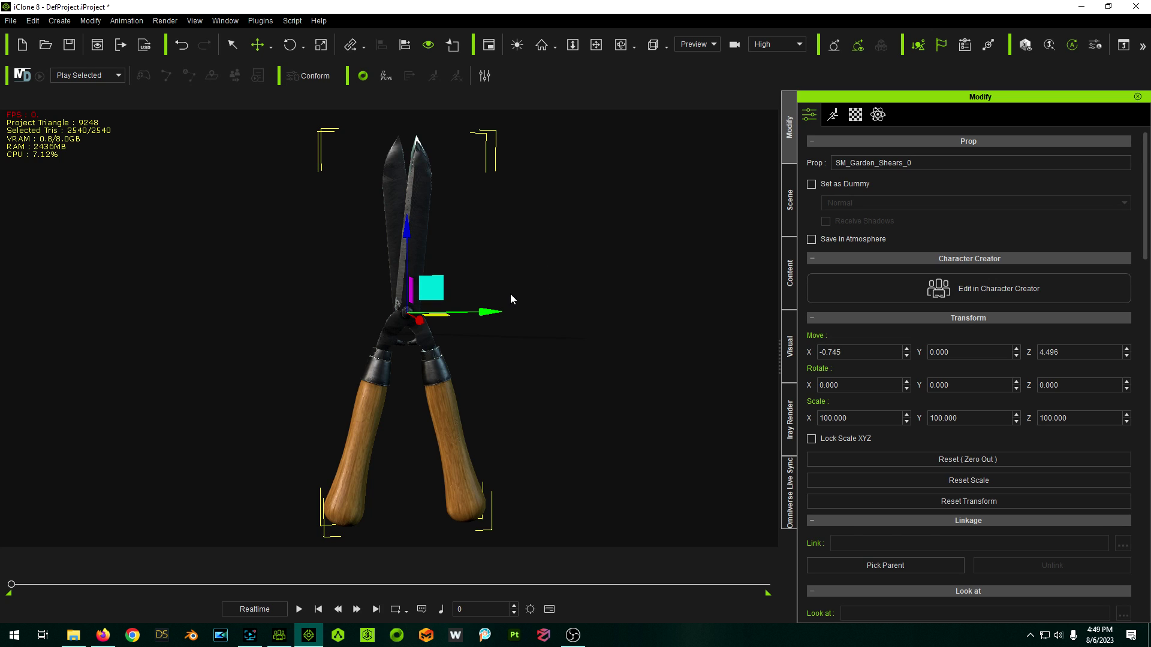
# Check SM_Garden_Shears_0's Side1/Side2 parts in the Scene list, then delete the original SM_Garden_Shears.
pyautogui.click(789, 201)
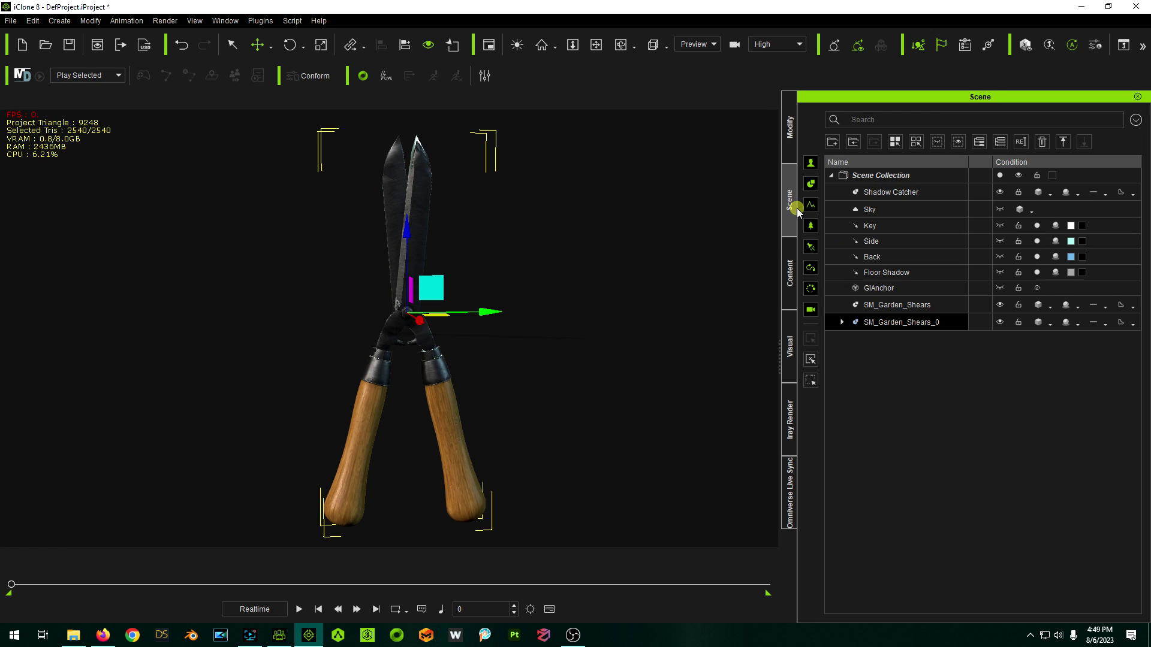
pyautogui.click(843, 323)
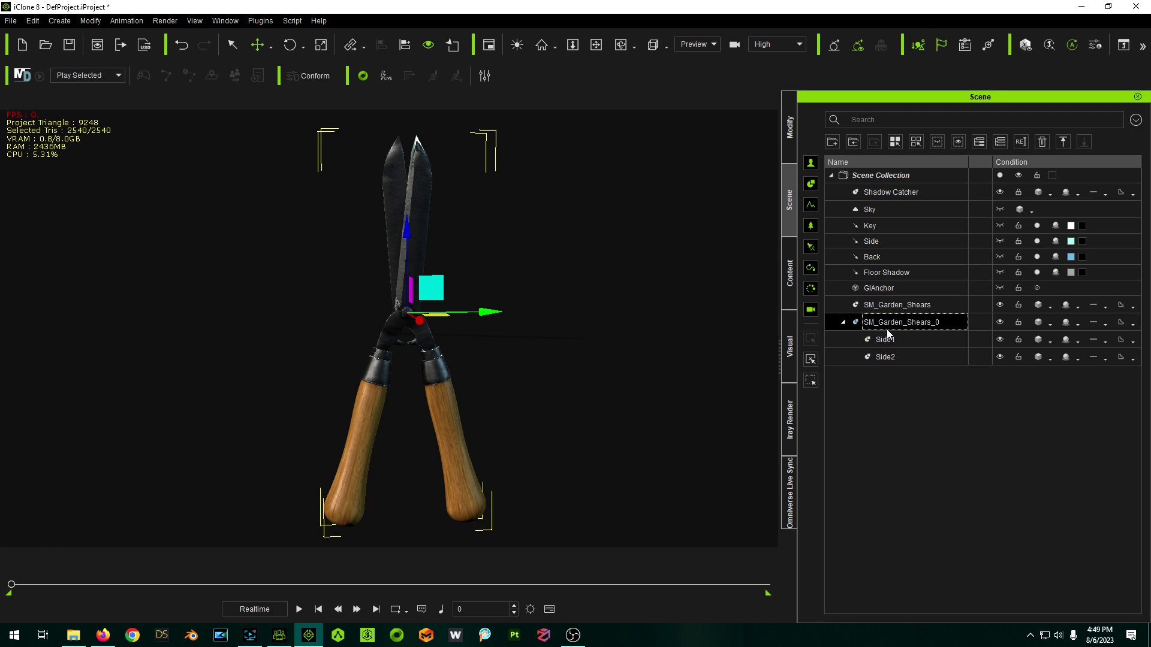
pyautogui.click(842, 323)
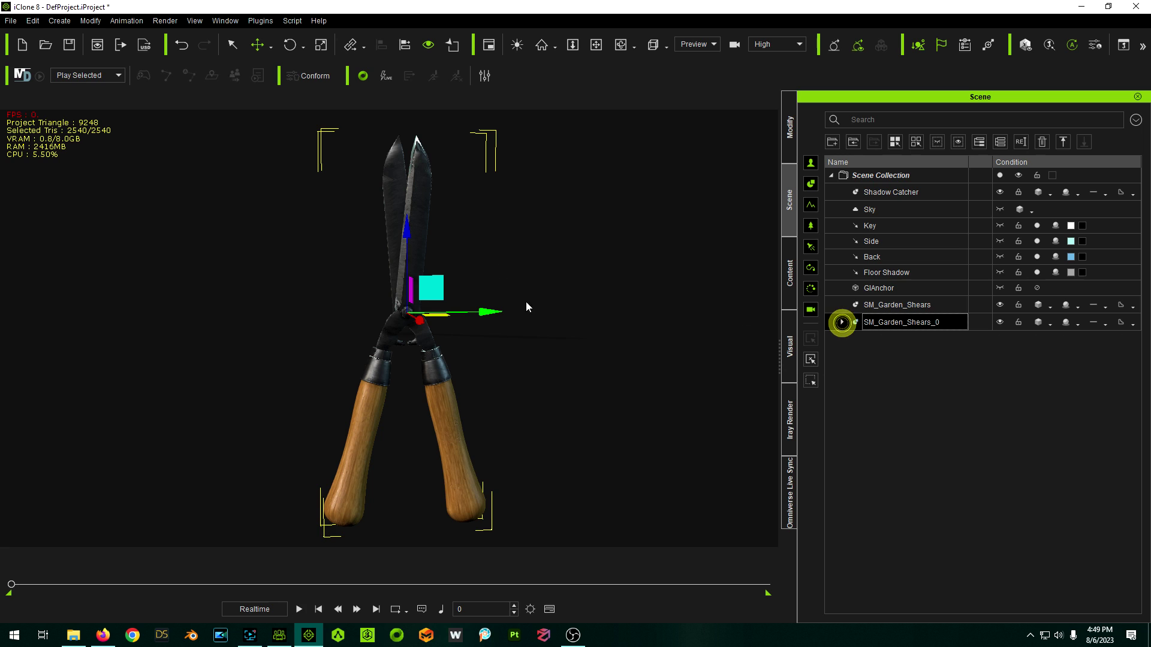
pyautogui.click(415, 199)
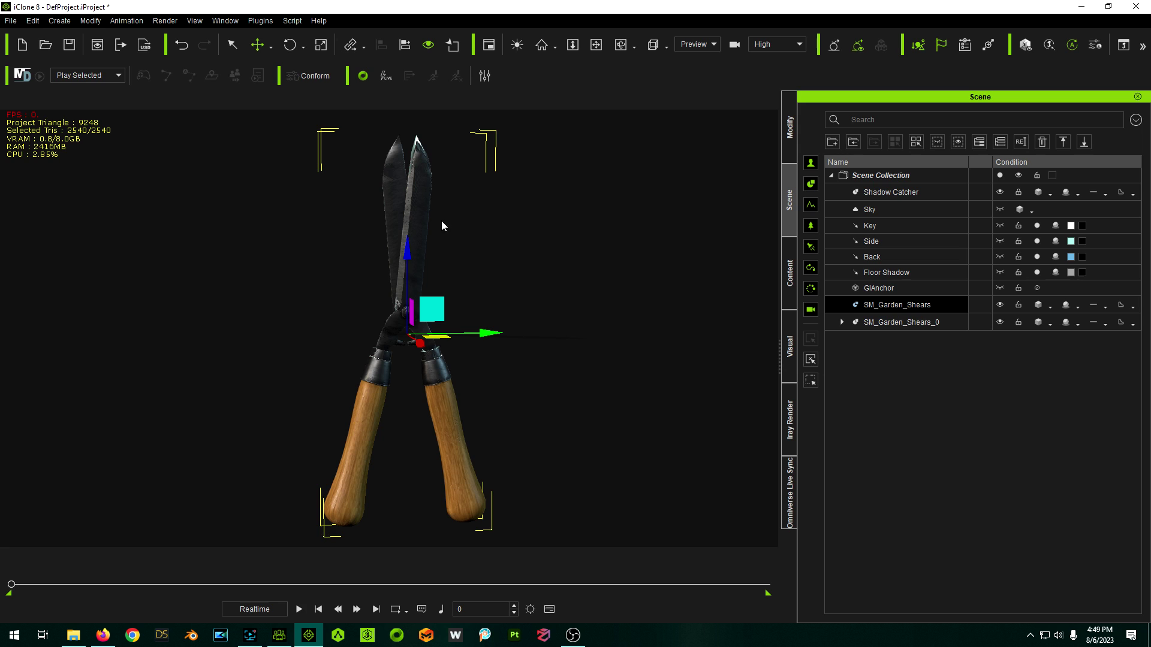
pyautogui.click(841, 322)
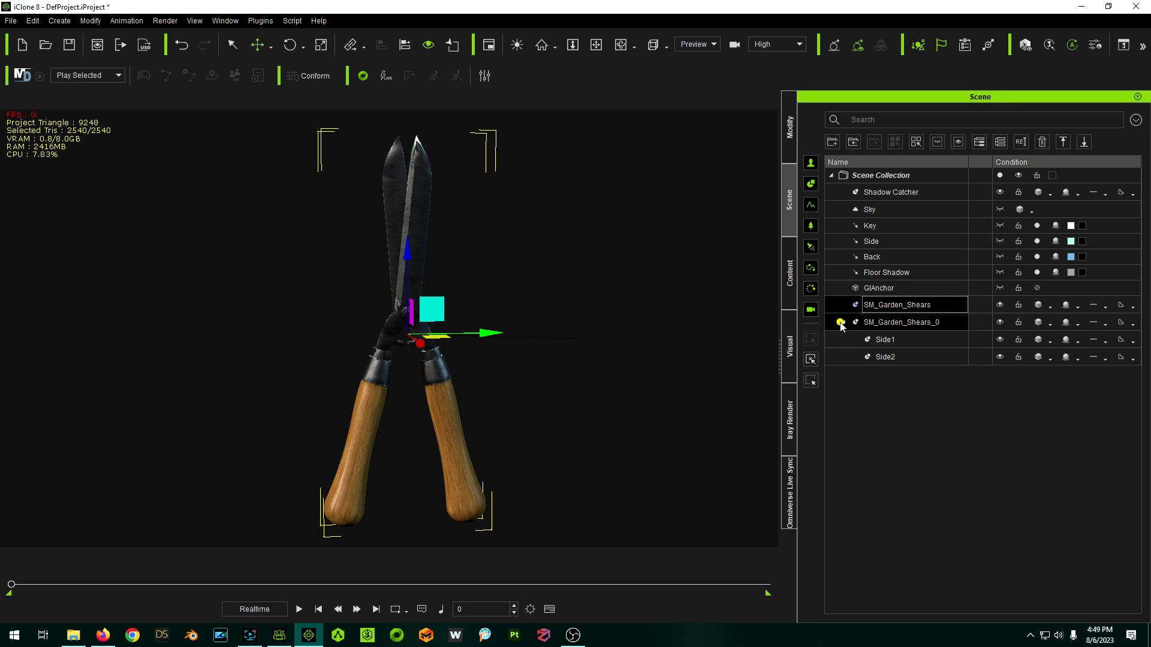
pyautogui.click(841, 322)
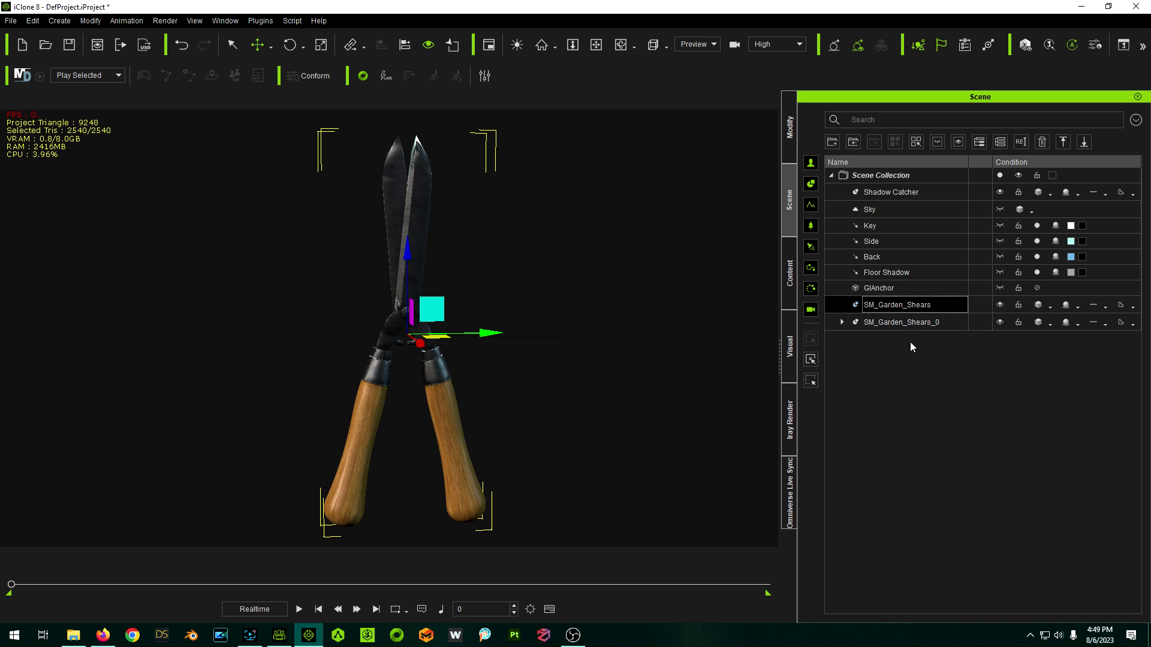
pyautogui.scroll(-1, 306, 285)
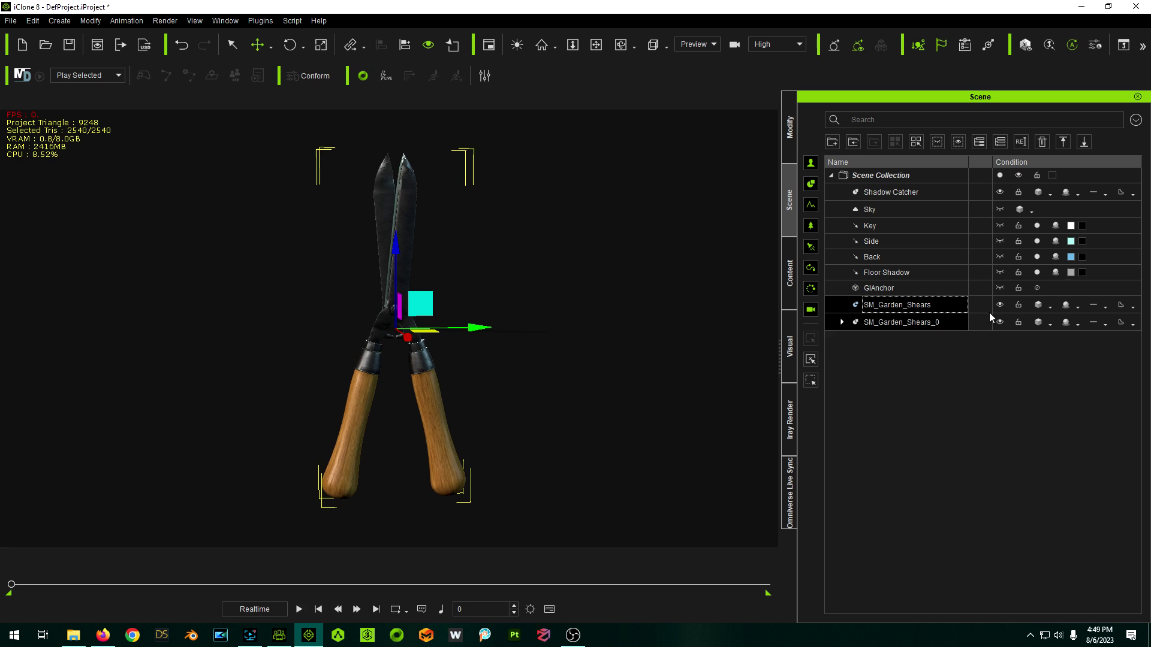
pyautogui.click(908, 304)
pyautogui.press('Delete')
# Rename SM_Garden_Shears_0 to SM_Garden_Shears.
pyautogui.click(908, 305)
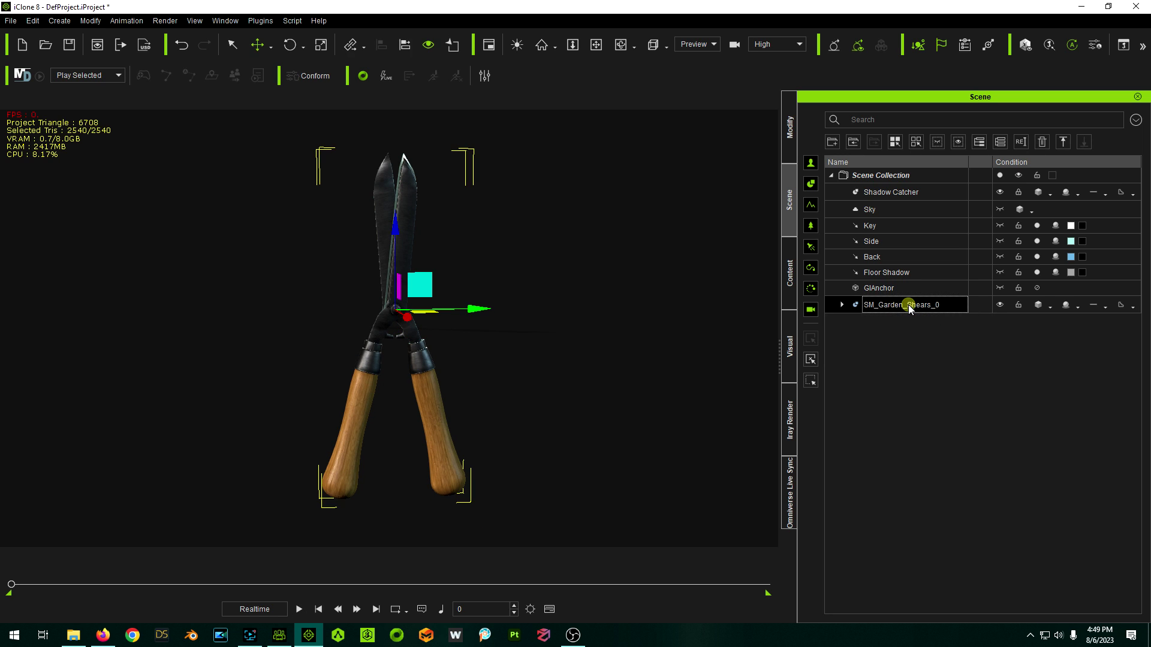
pyautogui.doubleClick(949, 307)
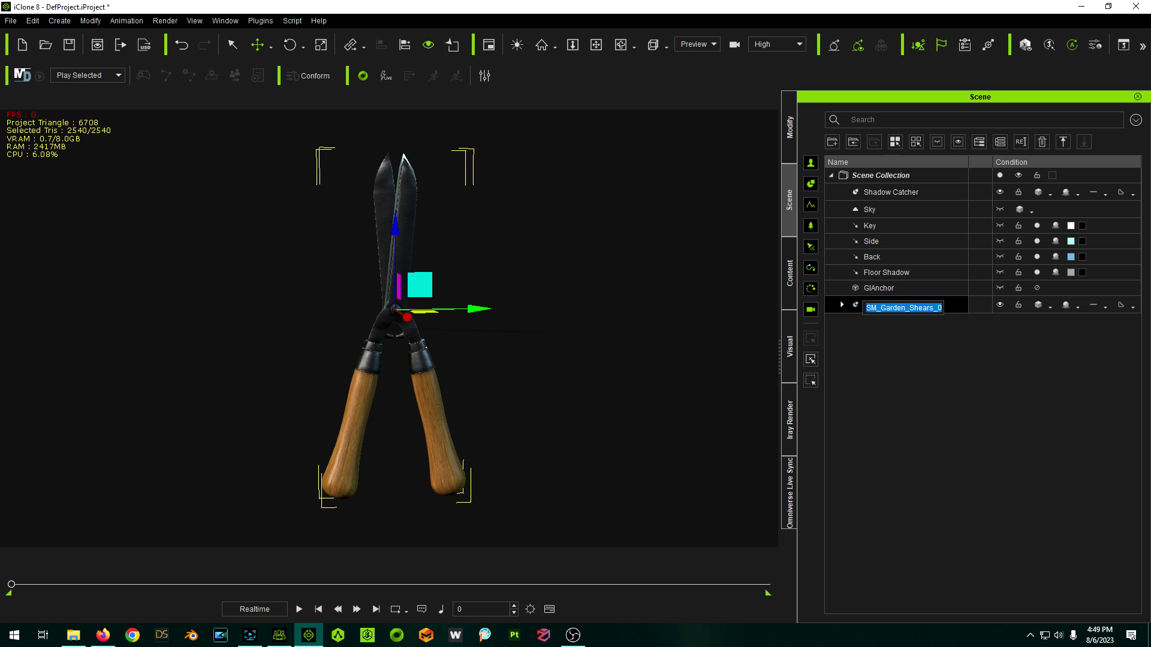
pyautogui.press('BackSpace')
pyautogui.press('BackSpace')
pyautogui.press('BackSpace')
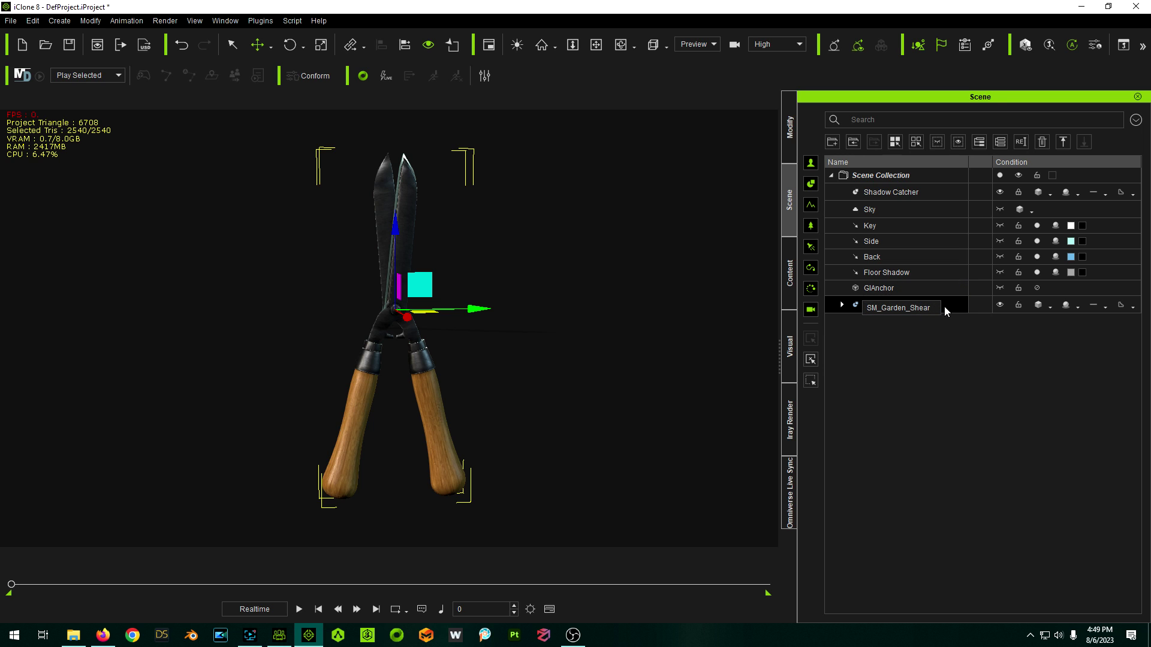
pyautogui.write('s')
pyautogui.press('Return')
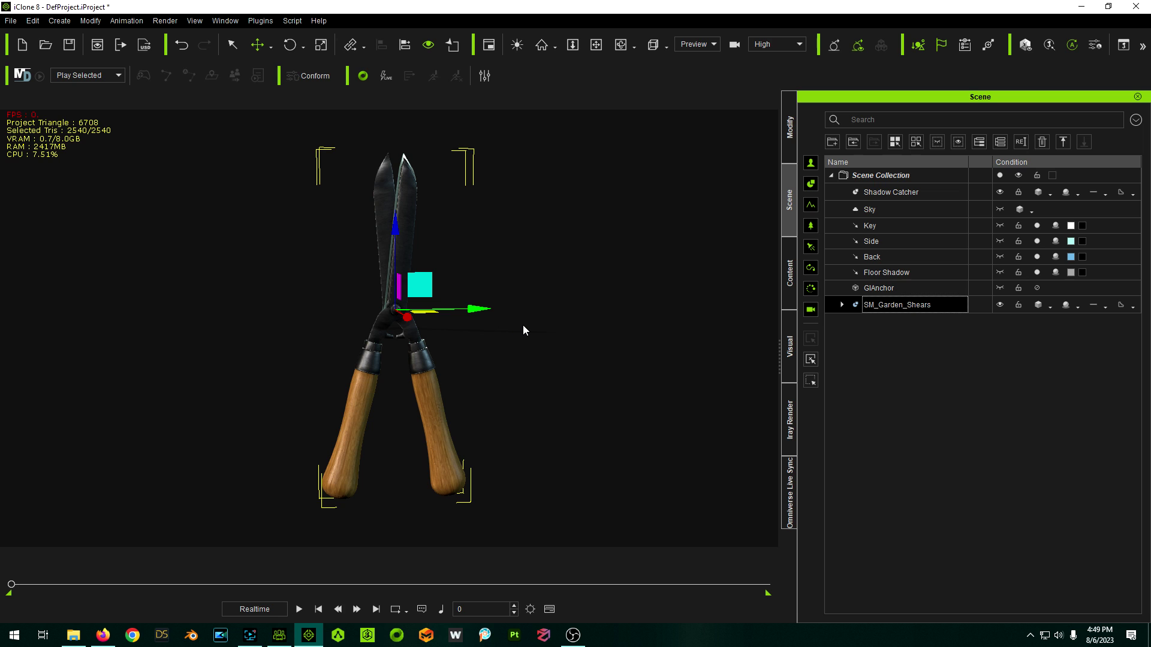
pyautogui.click(838, 305)
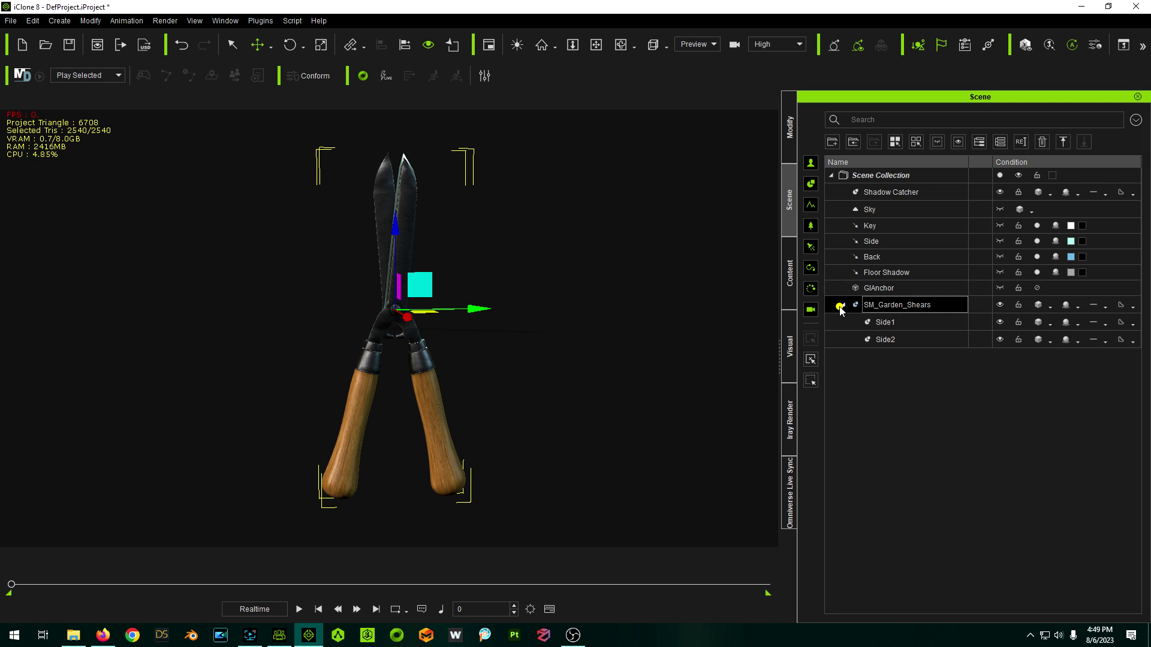
pyautogui.click(838, 305)
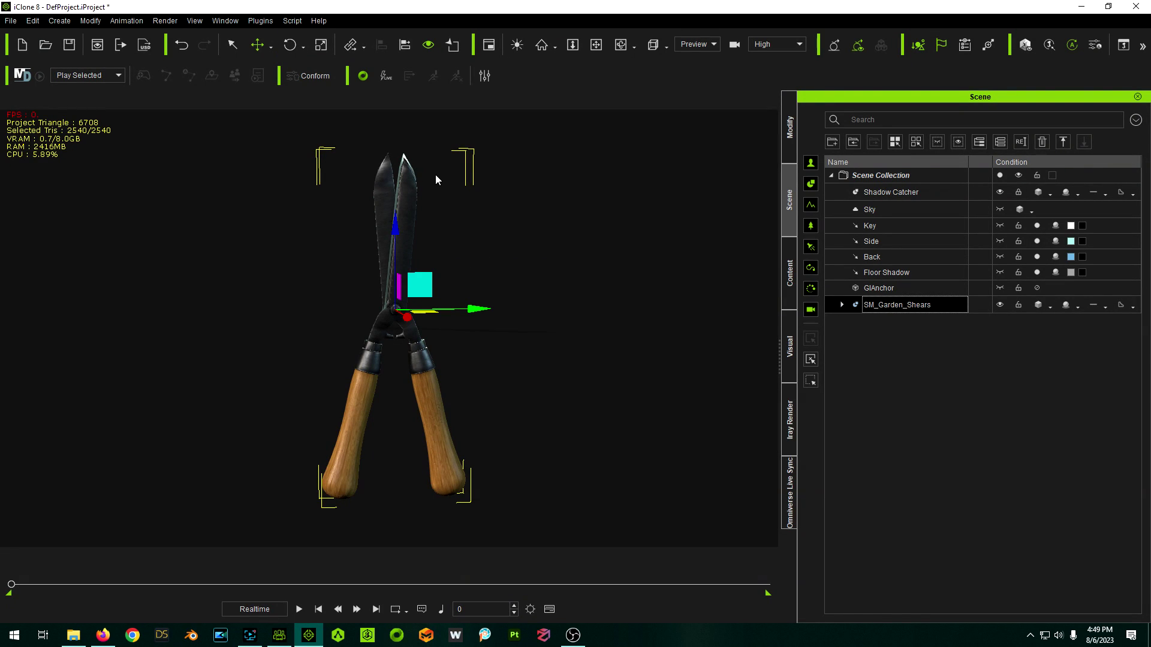
pyautogui.click(387, 191)
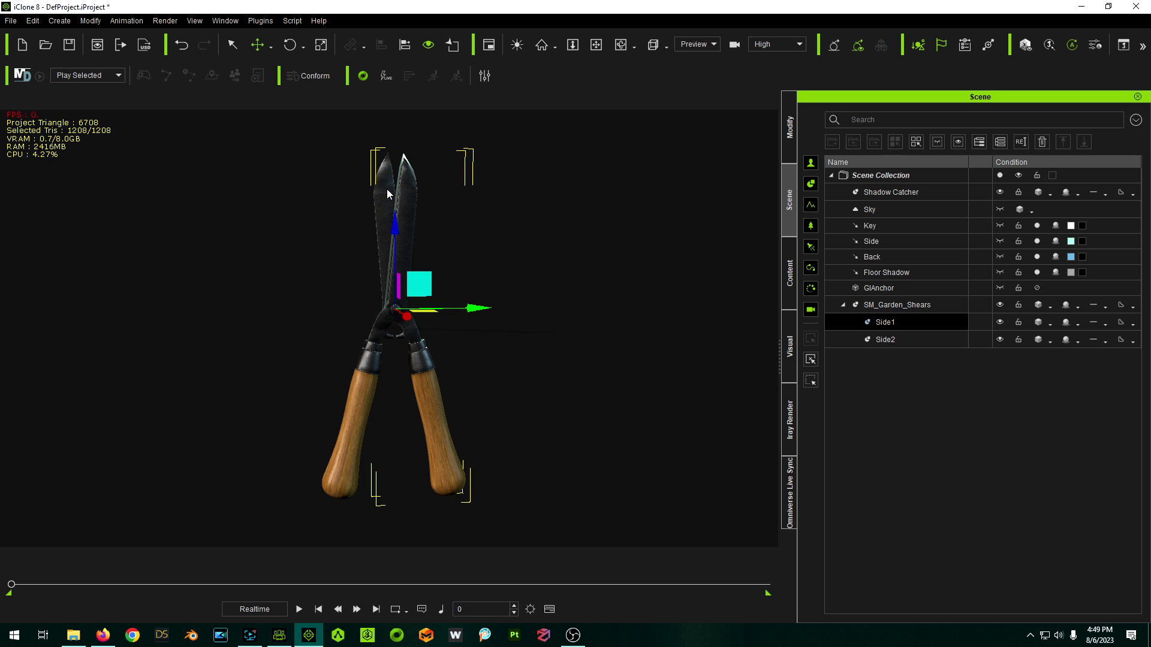
pyautogui.press('e')
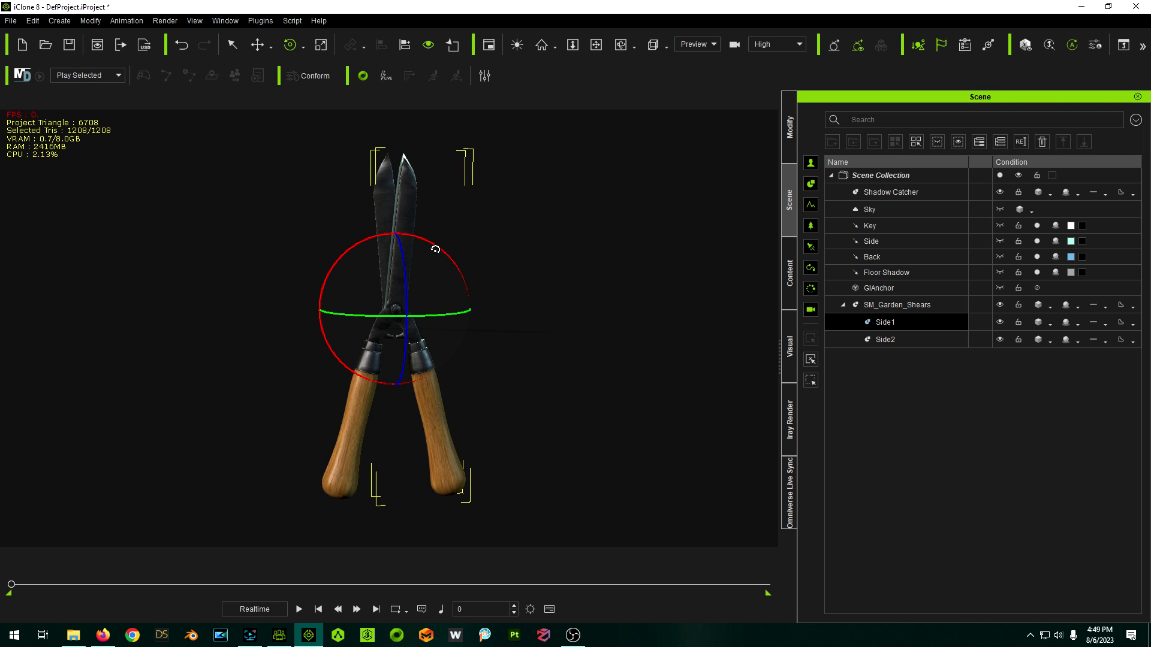
pyautogui.moveTo(438, 248); pyautogui.dragTo(426, 239)
pyautogui.click(404, 184)
pyautogui.click(403, 185)
pyautogui.click(403, 185)
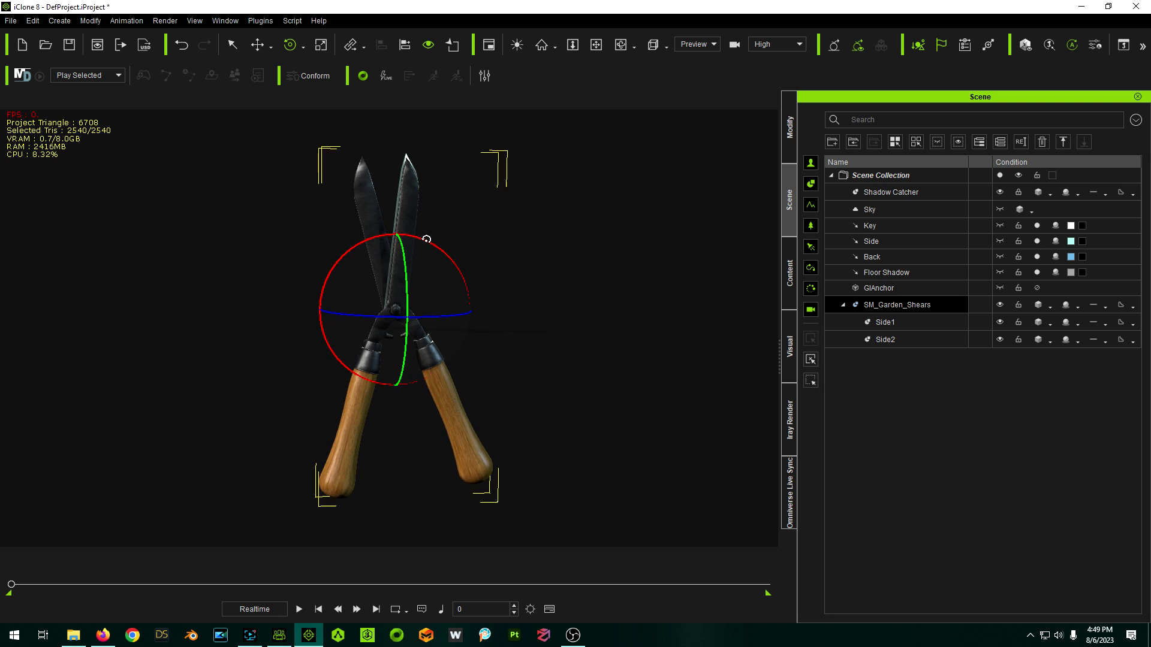
pyautogui.hotkey('ctrl', 'z')
pyautogui.hotkey('ctrl', 'z')
pyautogui.click(403, 180)
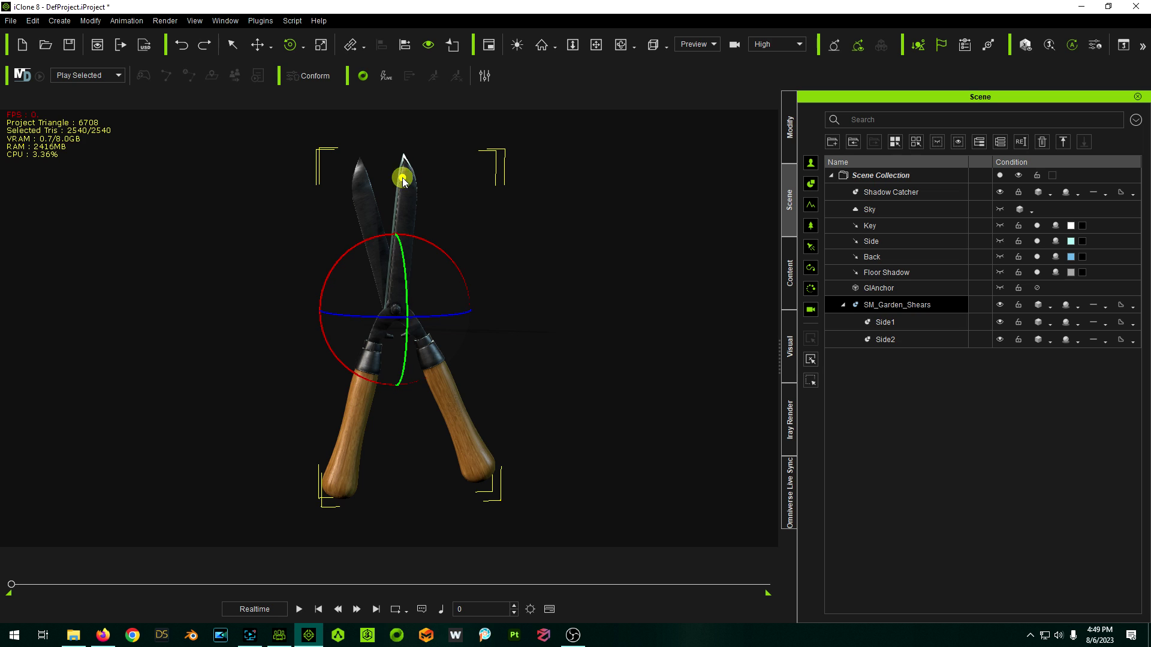
pyautogui.moveTo(429, 236); pyautogui.dragTo(433, 239)
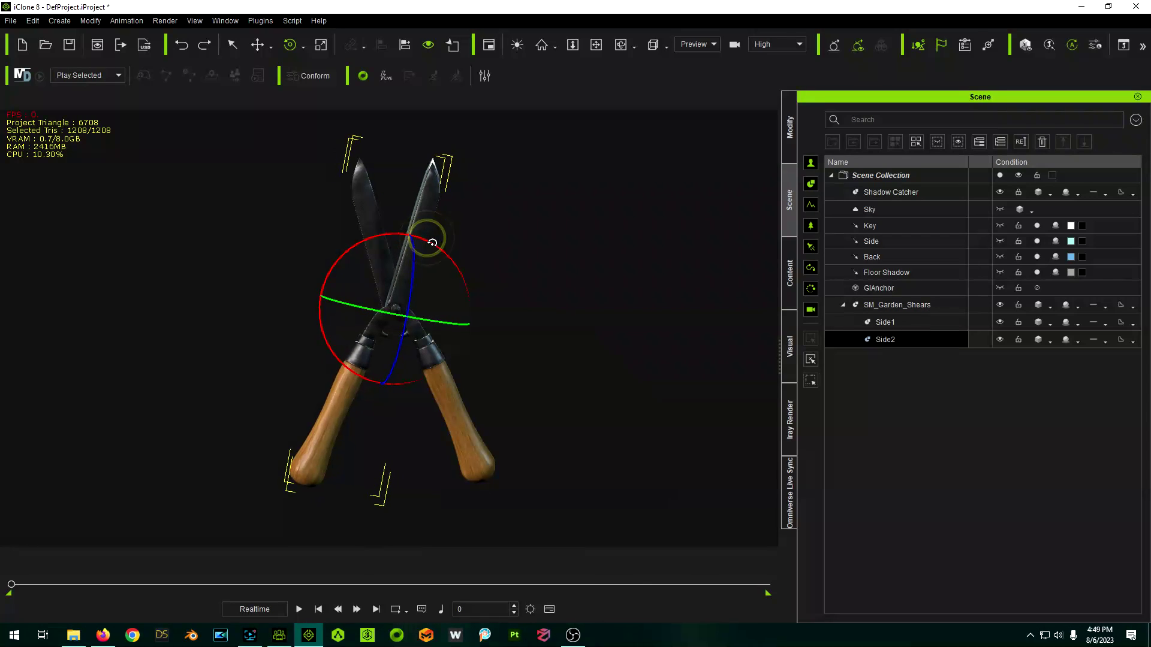
pyautogui.click(480, 247)
pyautogui.hotkey('ctrl', 'z')
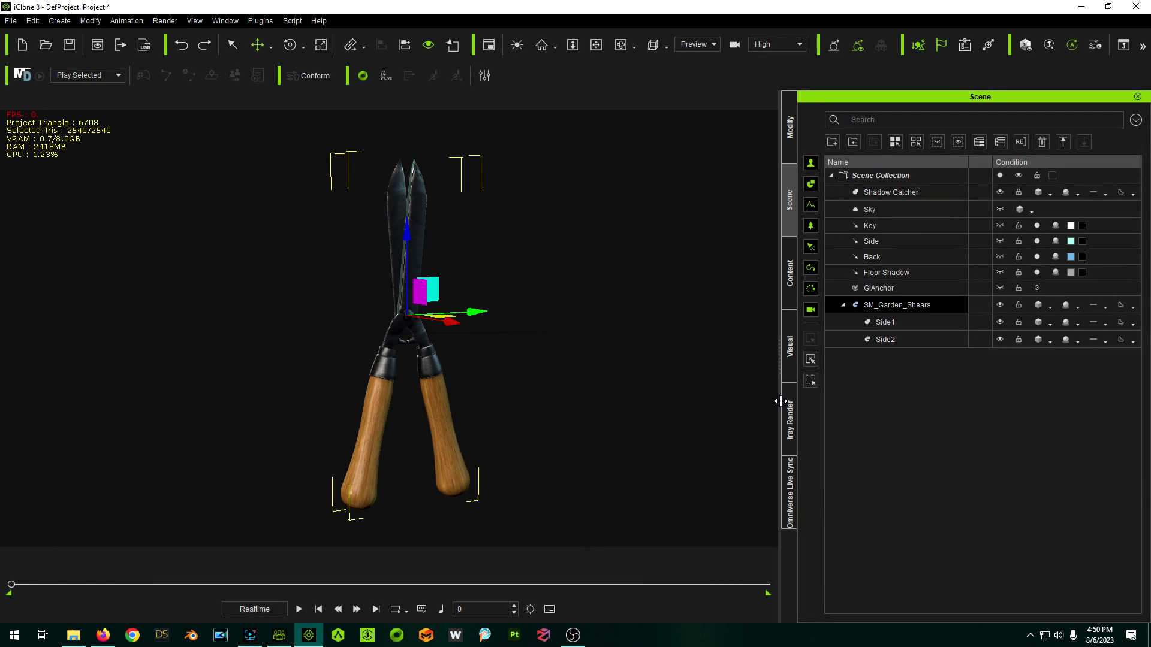
pyautogui.scroll(2, 513, 399)
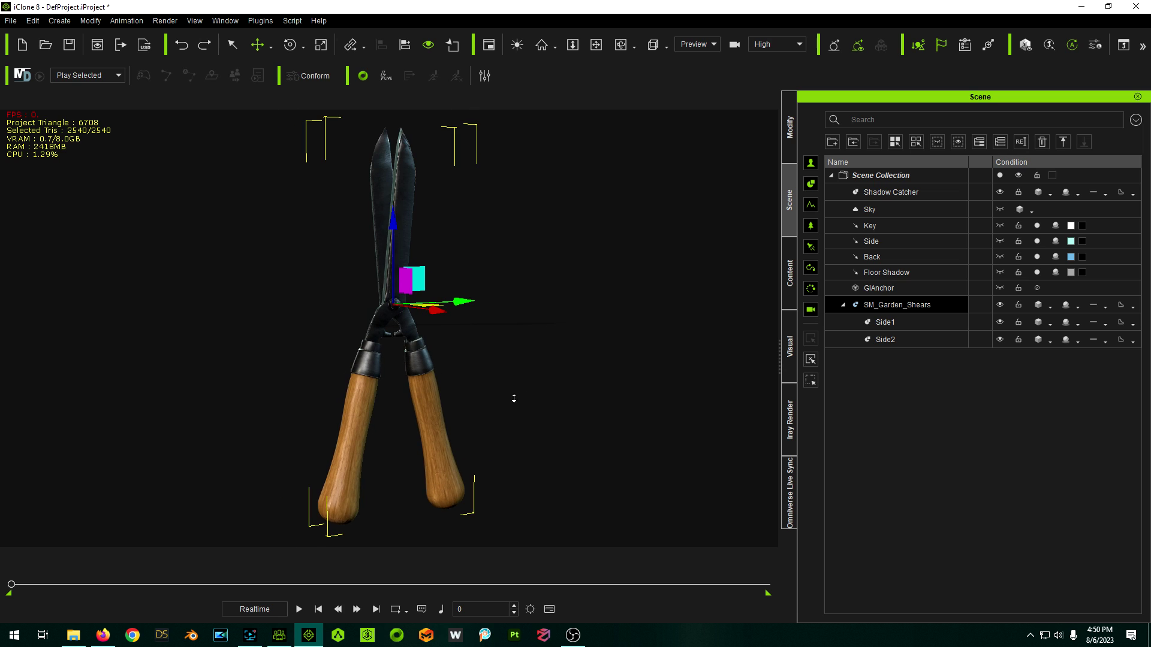
# Save the shears as 'Garden Shears' in the content library's Custom > Props > Props folder.
pyautogui.click(791, 277)
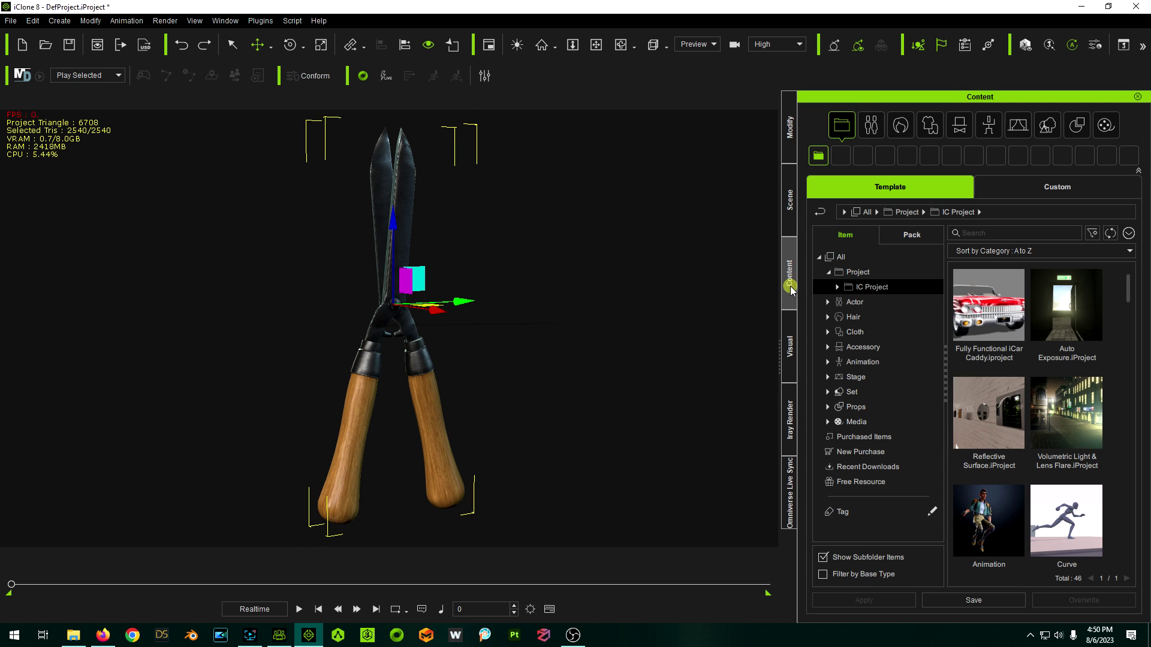
pyautogui.click(1027, 192)
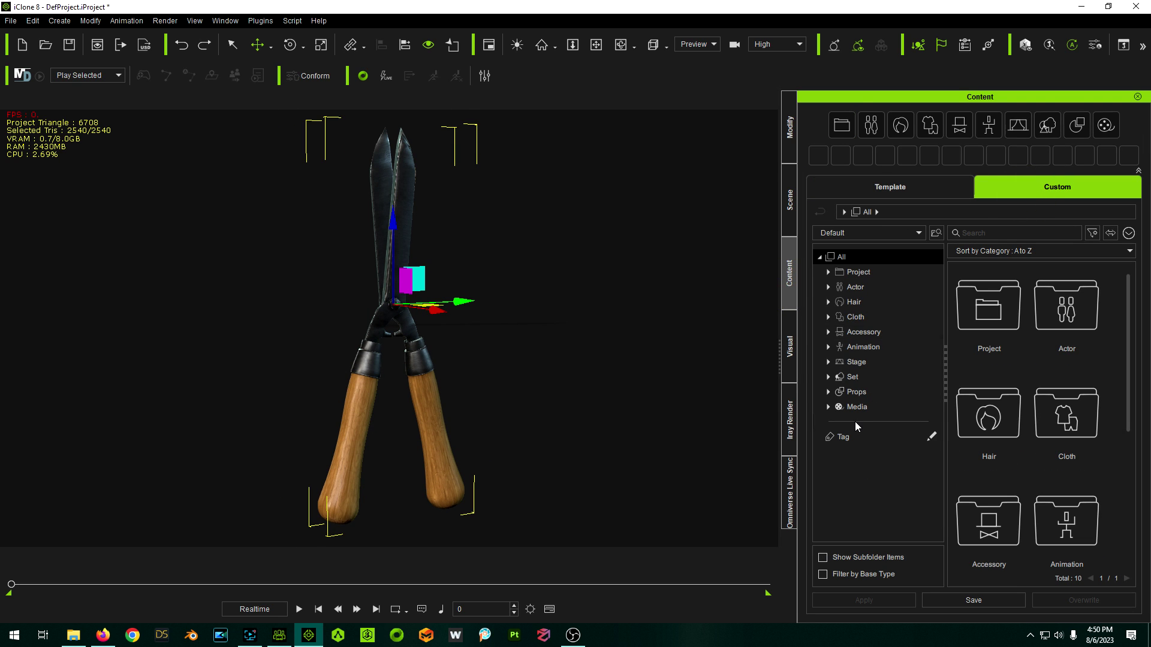
pyautogui.click(856, 392)
pyautogui.click(828, 391)
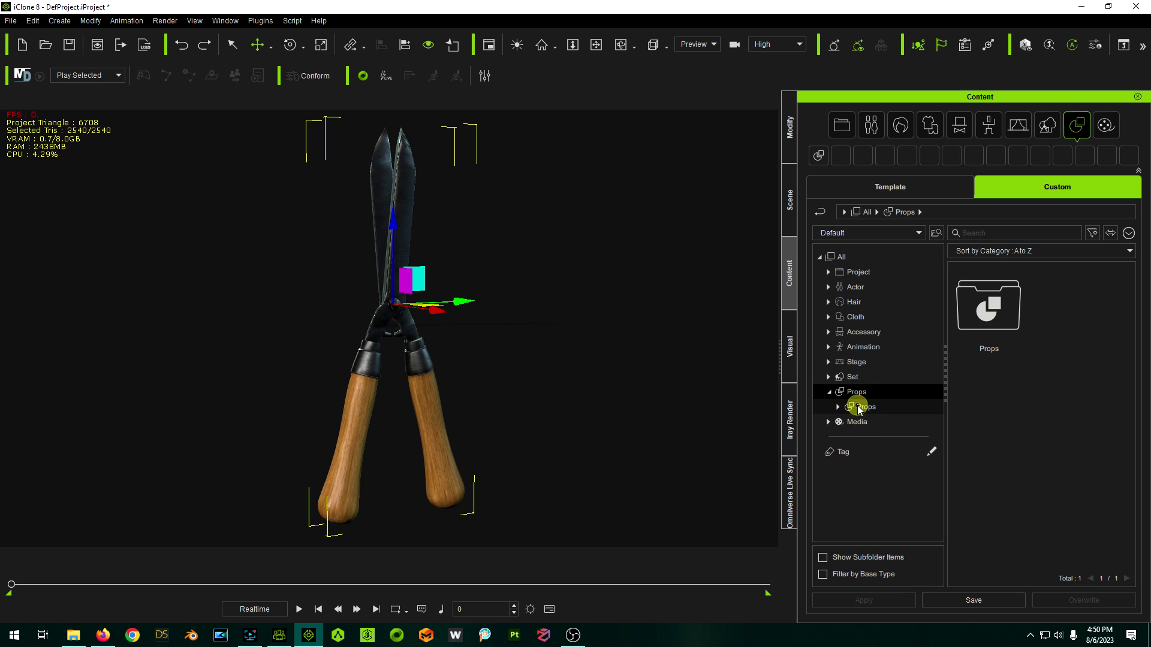
pyautogui.click(859, 407)
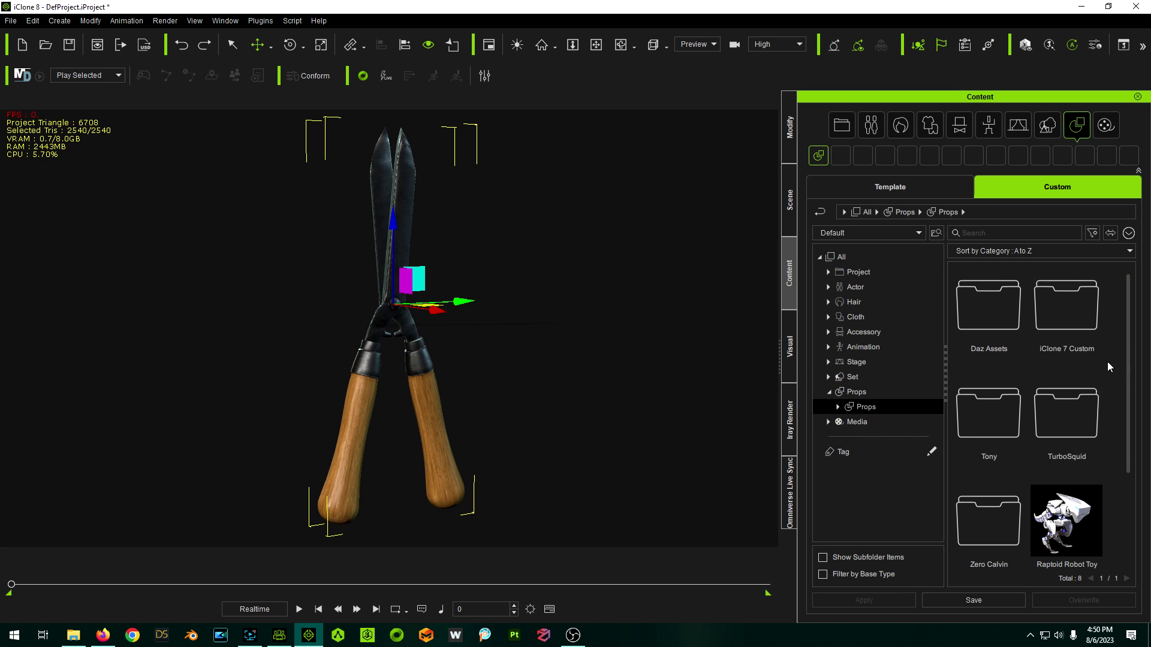
pyautogui.moveTo(1127, 368); pyautogui.dragTo(1137, 325)
pyautogui.click(996, 600)
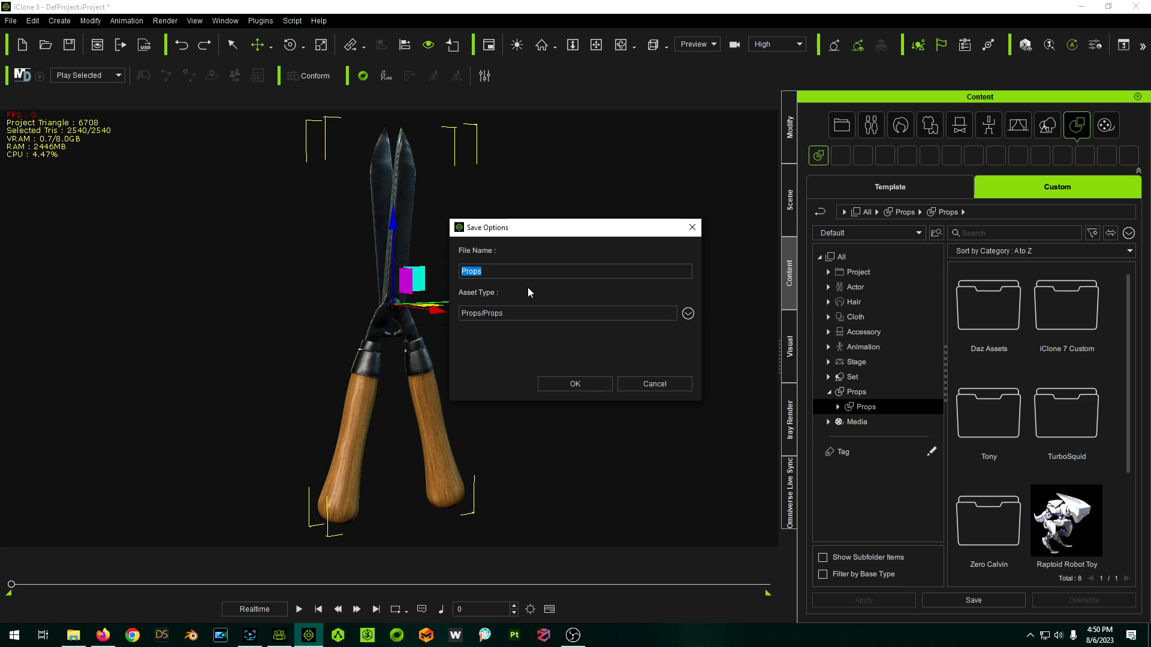
pyautogui.write('Garden Shears')
pyautogui.press('Return')
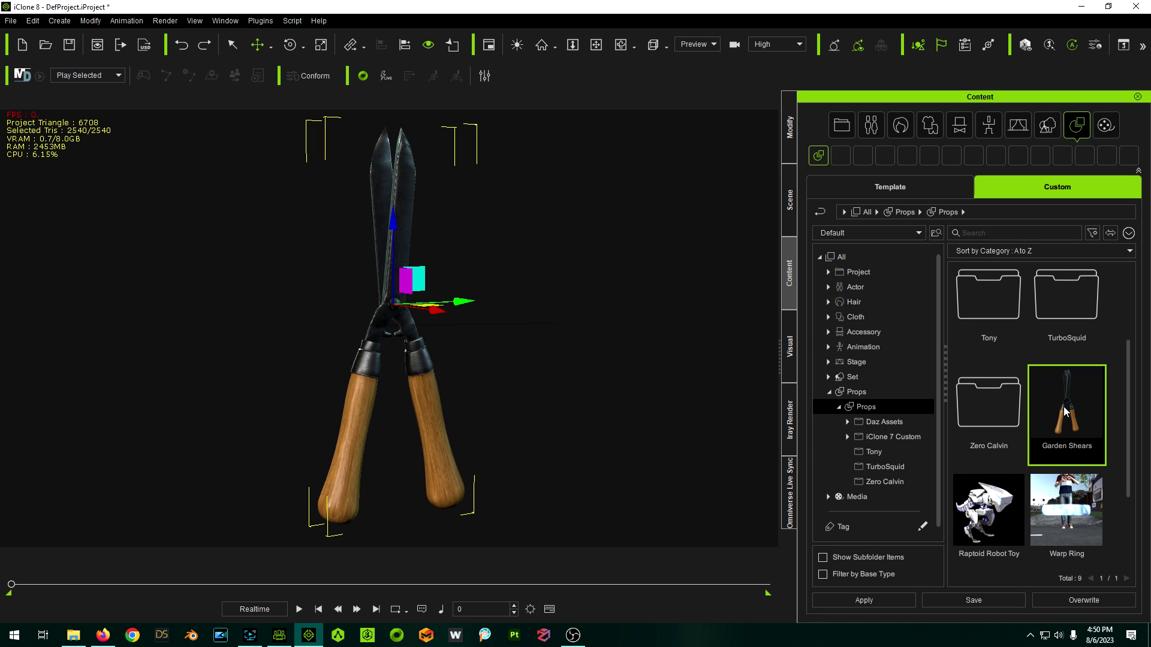
pyautogui.click(280, 635)
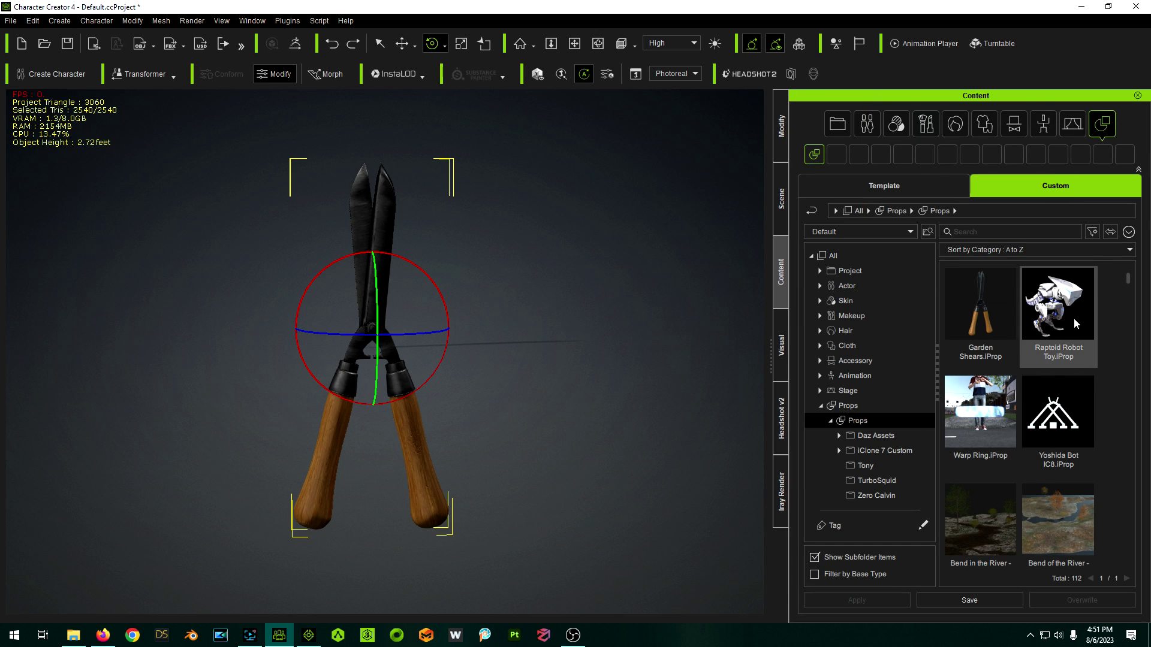
pyautogui.click(985, 310)
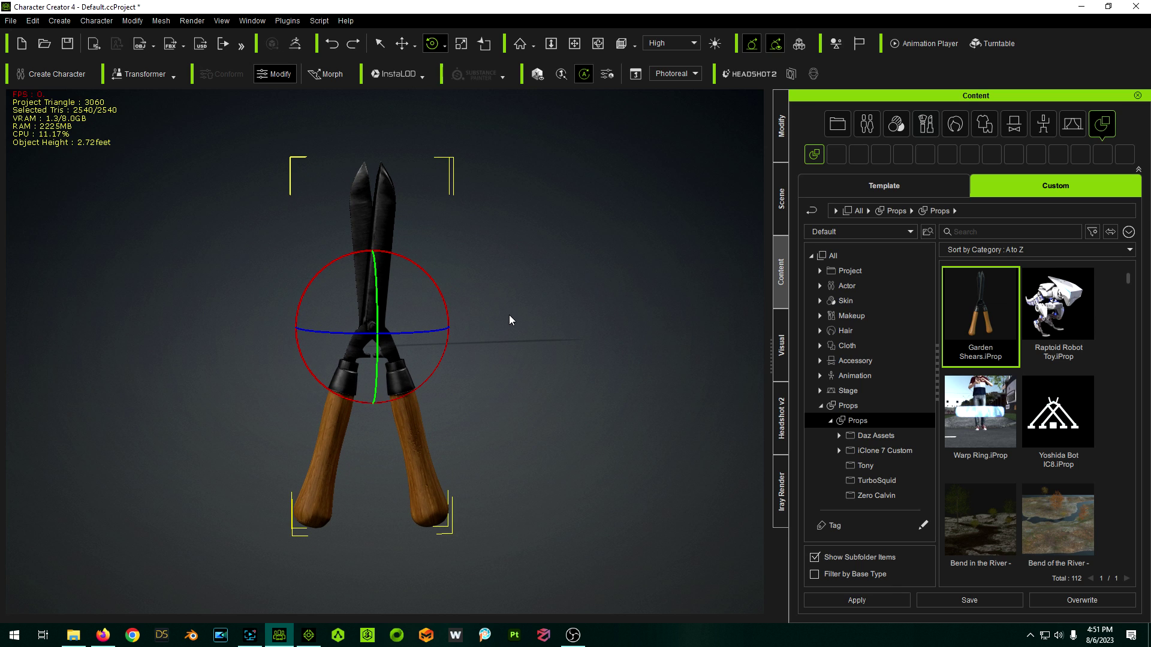
pyautogui.click(309, 635)
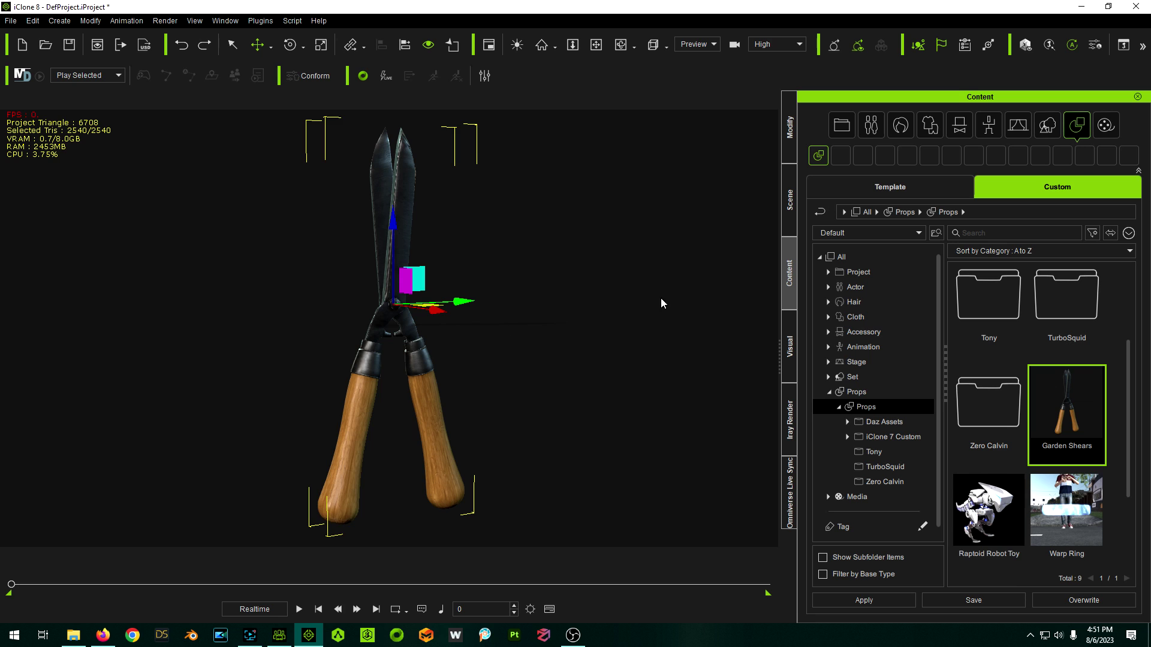
pyautogui.moveTo(661, 300); pyautogui.dragTo(682, 280, button='right')
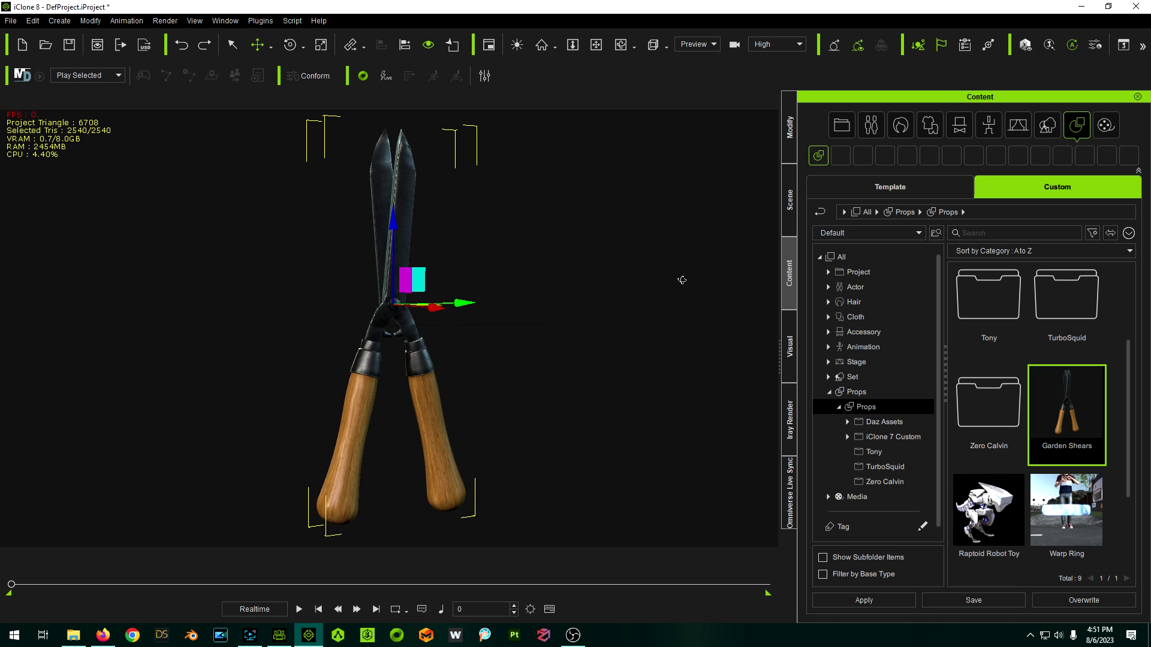